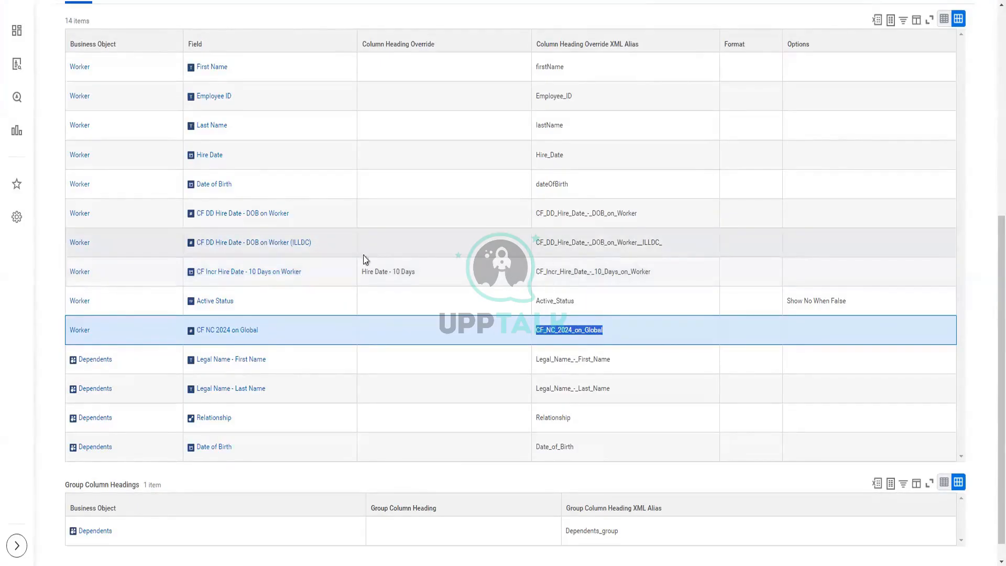
- Open the calculated field CF DD Hire Date - DOB on Worker (ILLDC) in a new tab and start editing it
{"action": "right_click", "coordinate": [282, 251]}
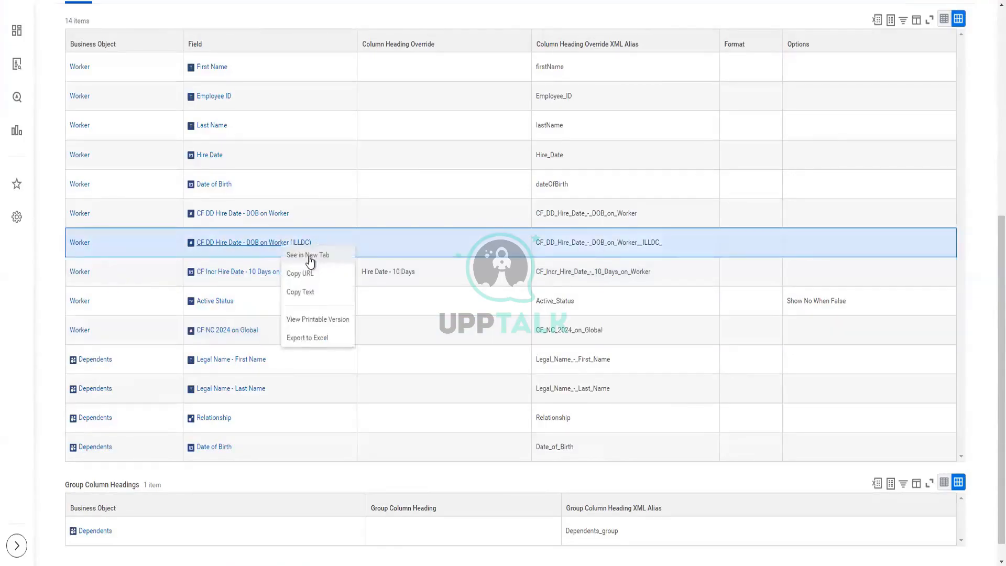
{"action": "left_click", "coordinate": [309, 256]}
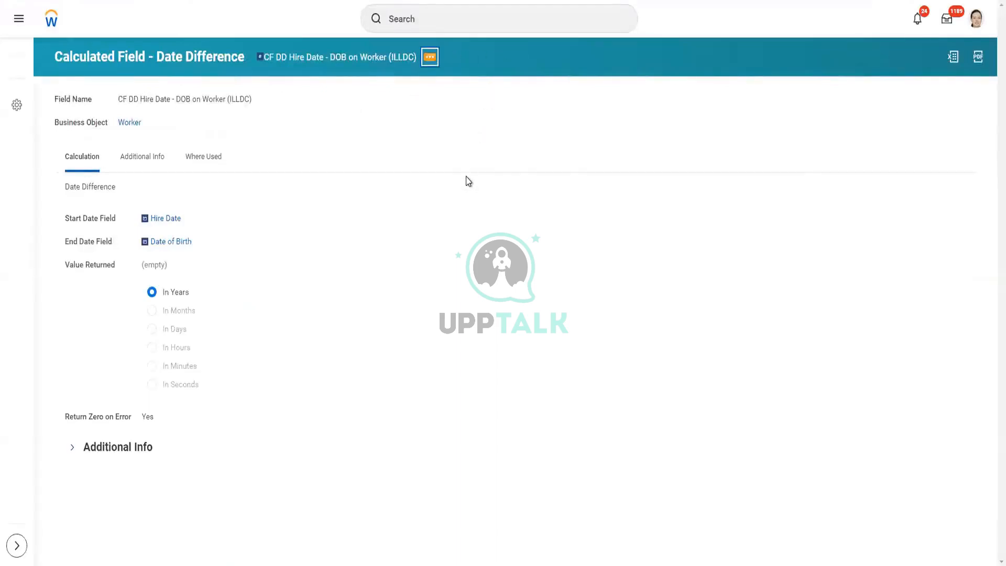
{"action": "mouse_move", "coordinate": [491, 129]}
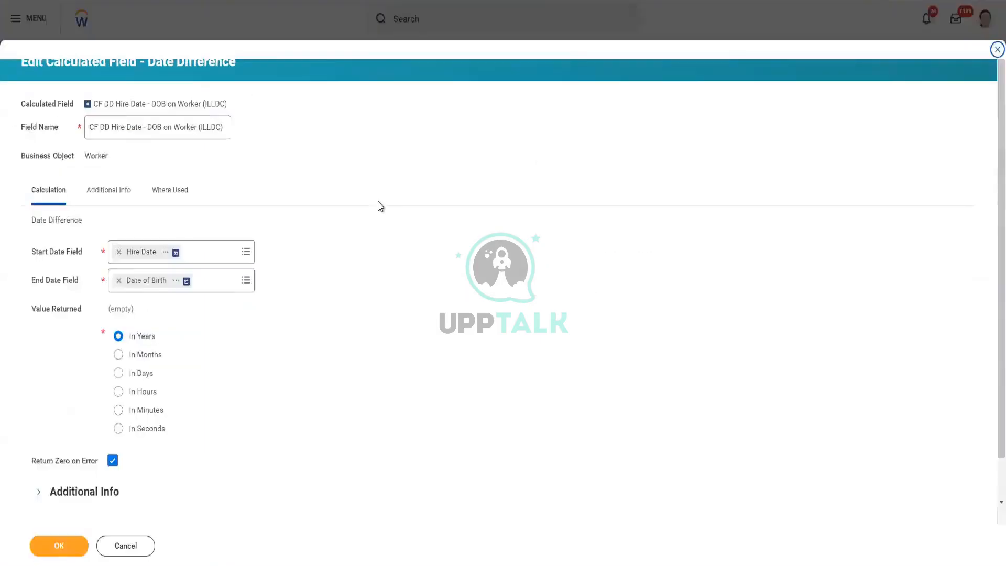
- Set the date difference's Start Date Field to Date of Birth and its End Date Field to Hire Date
{"action": "left_click", "coordinate": [118, 251]}
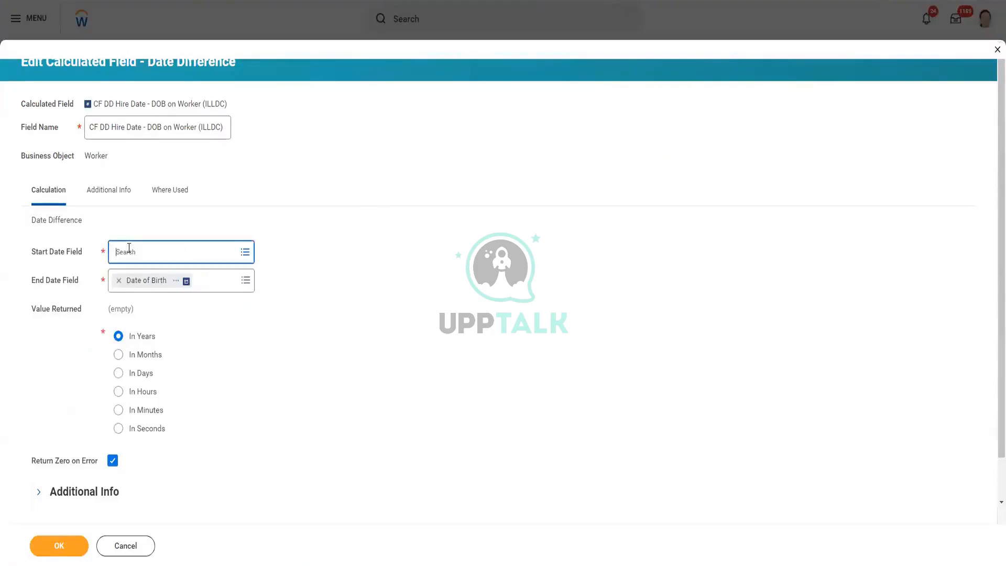
{"action": "type", "text": "Date of bir"}
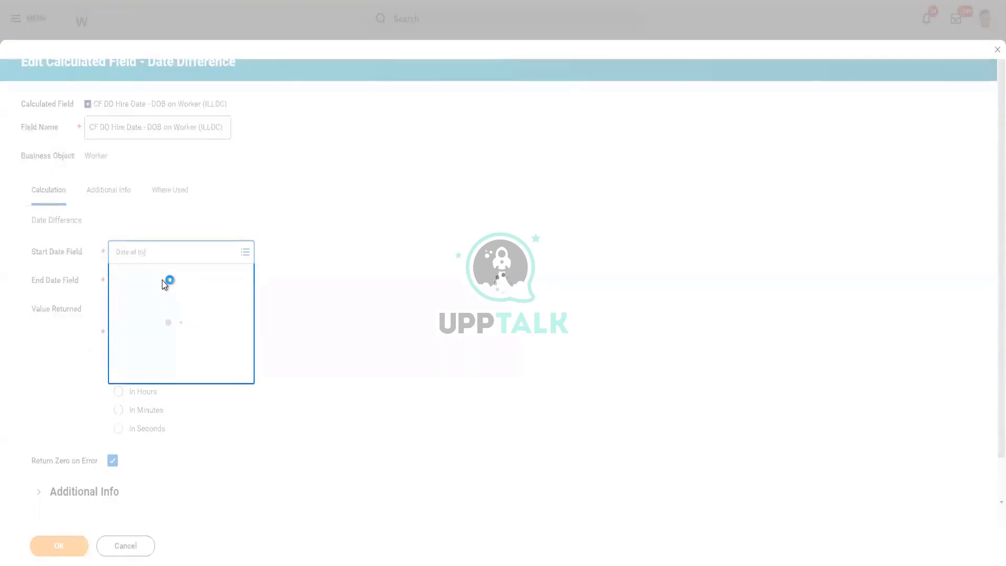
{"action": "left_click", "coordinate": [160, 294]}
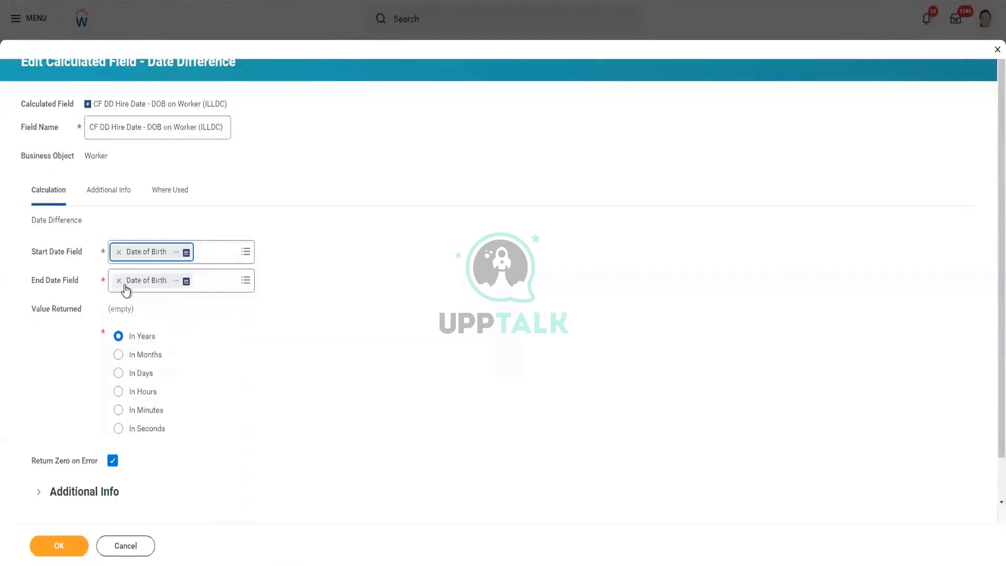
{"action": "left_click", "coordinate": [119, 280]}
{"action": "type", "text": "Hire Date"}
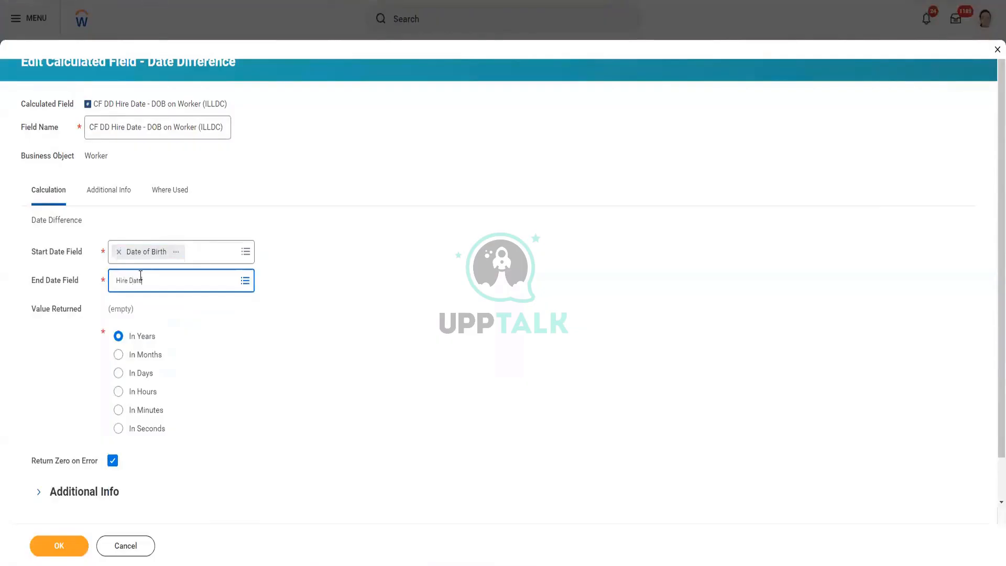
{"action": "key", "text": "Return"}
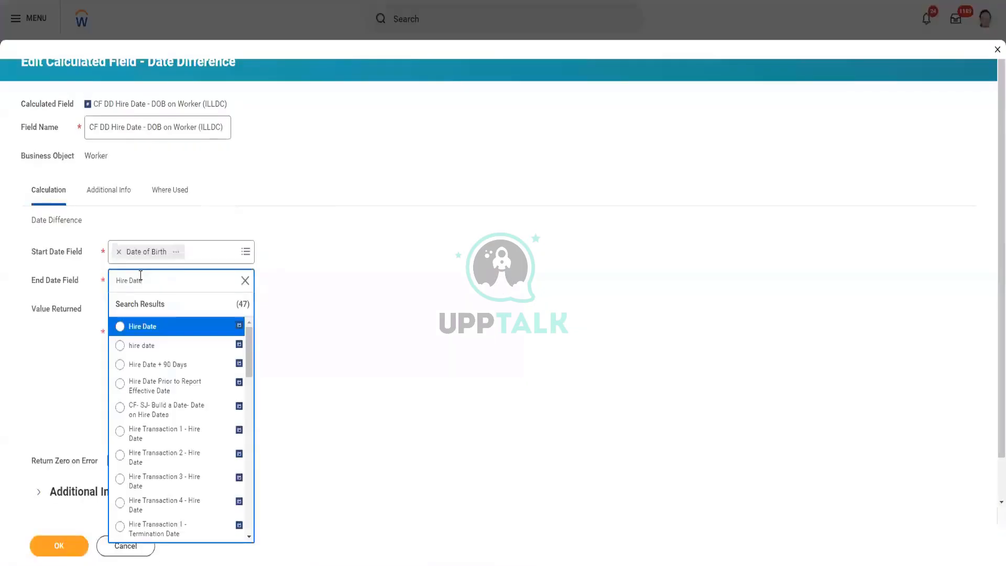
{"action": "left_click", "coordinate": [157, 327]}
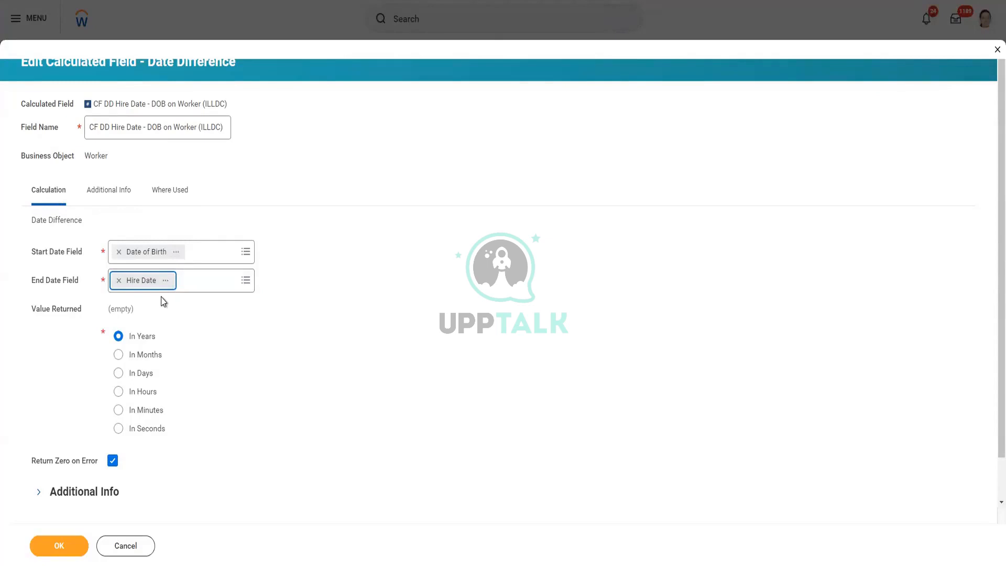
- Check the calculated field's additional info and where it is used, and save the edited field
{"action": "left_click", "coordinate": [116, 194]}
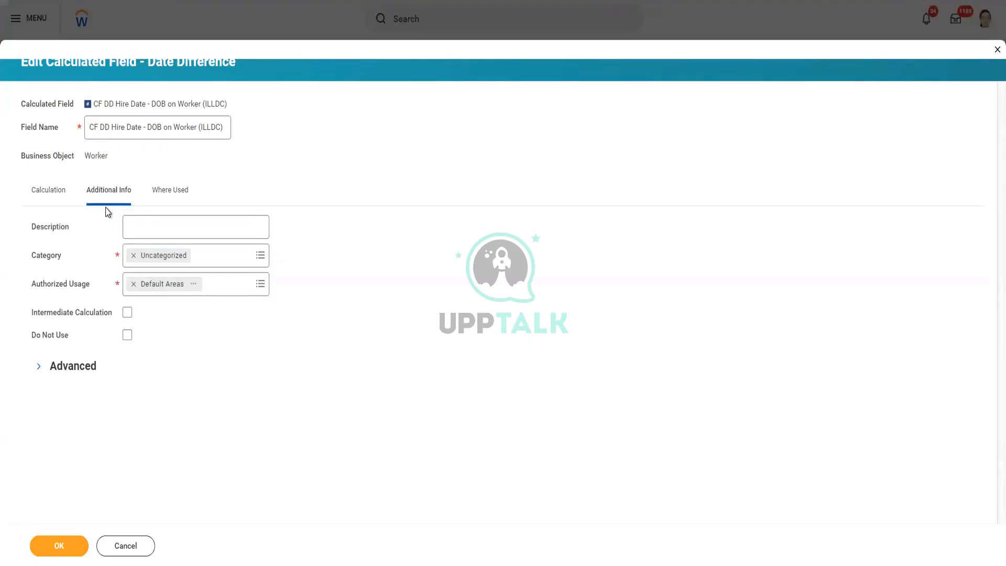
{"action": "left_click", "coordinate": [179, 201]}
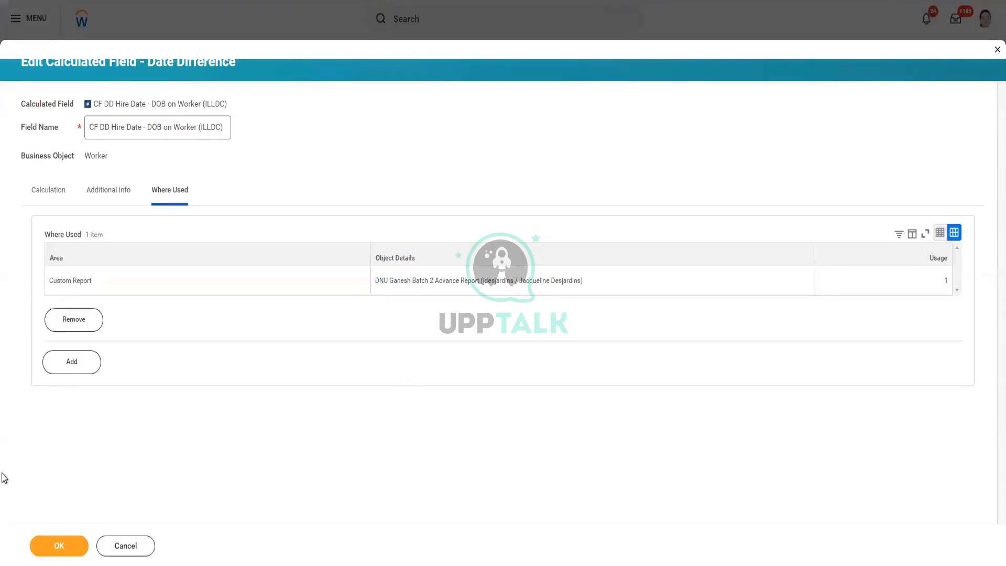
{"action": "left_click", "coordinate": [63, 551]}
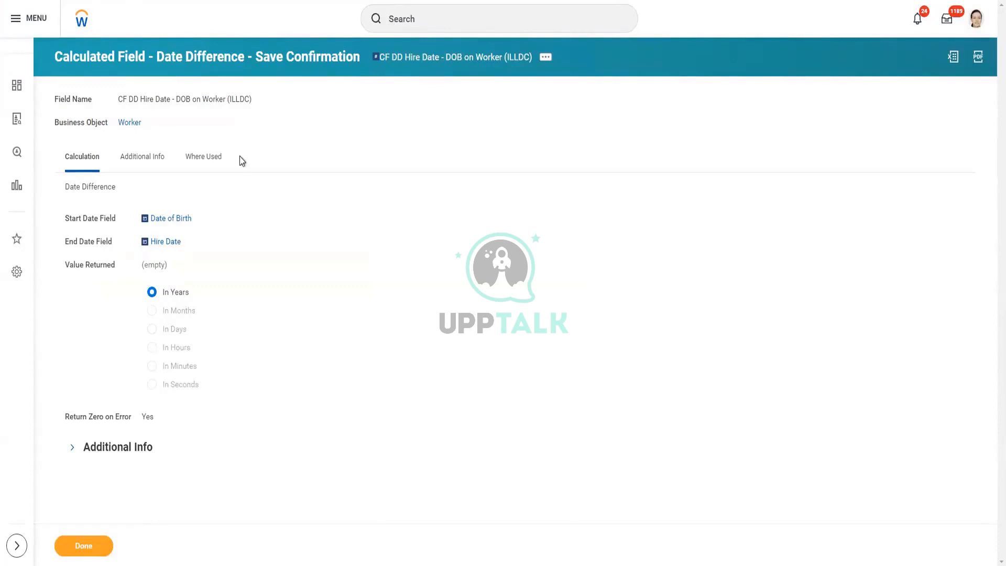
- Review where the saved calculated field is used and its start and end date settings
{"action": "left_click", "coordinate": [208, 156]}
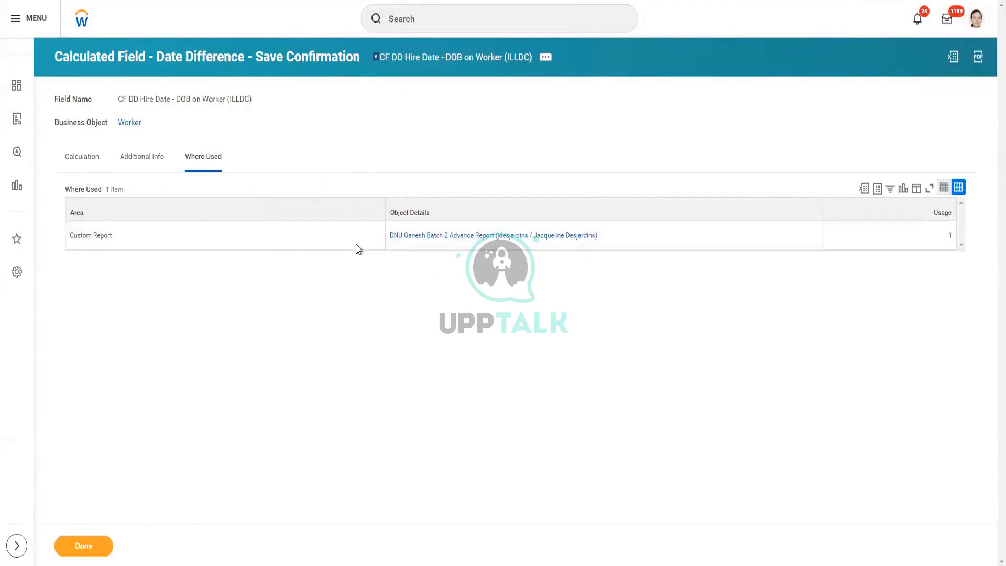
{"action": "left_click", "coordinate": [92, 158]}
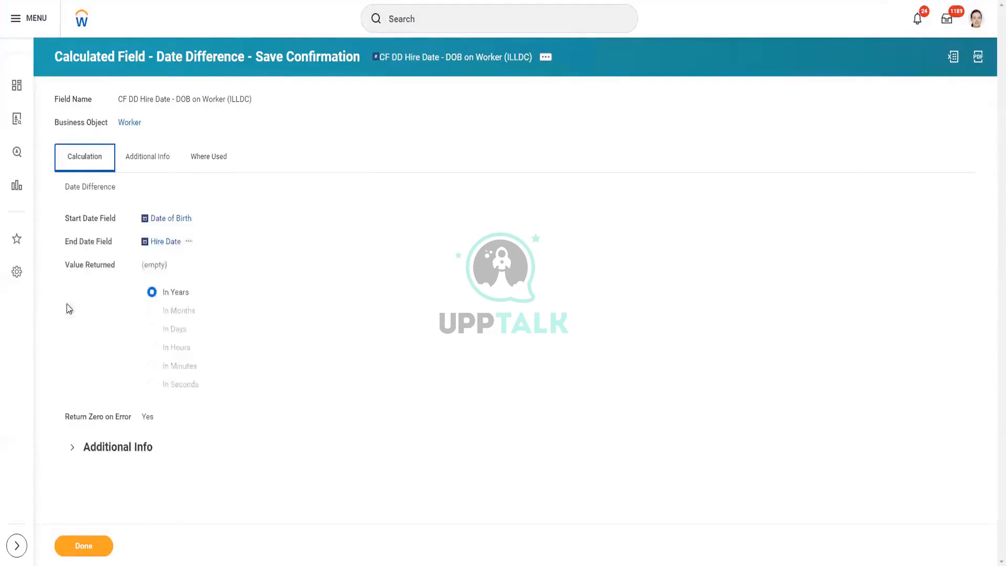
{"action": "left_click", "coordinate": [216, 160]}
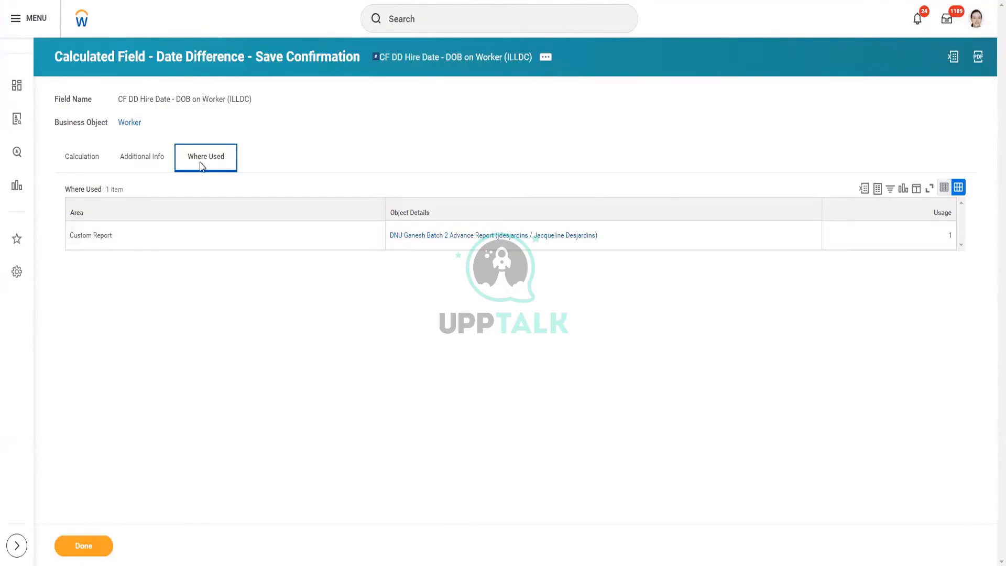
{"action": "left_click", "coordinate": [84, 159]}
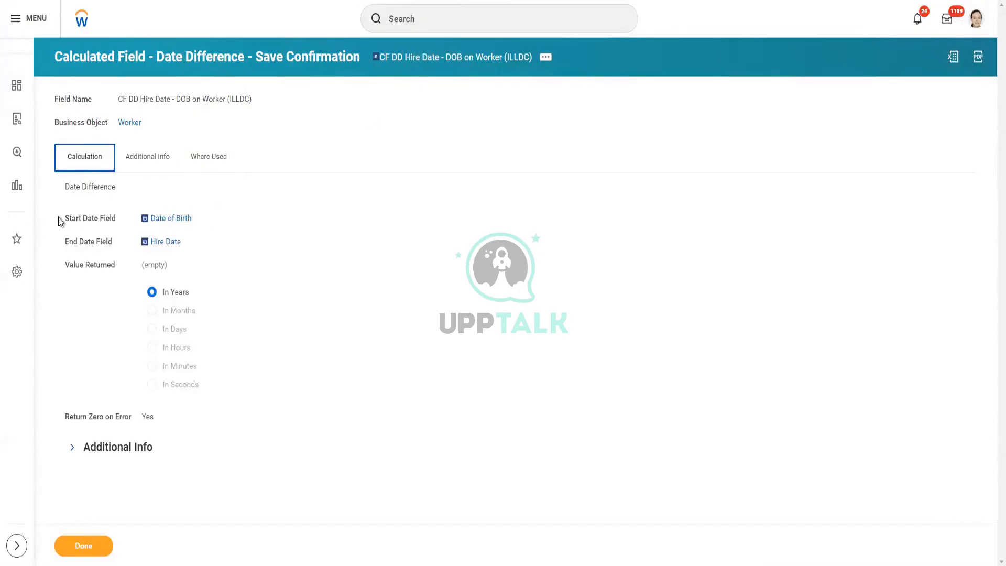
{"action": "left_click_drag", "start_coordinate": [63, 219], "coordinate": [120, 251]}
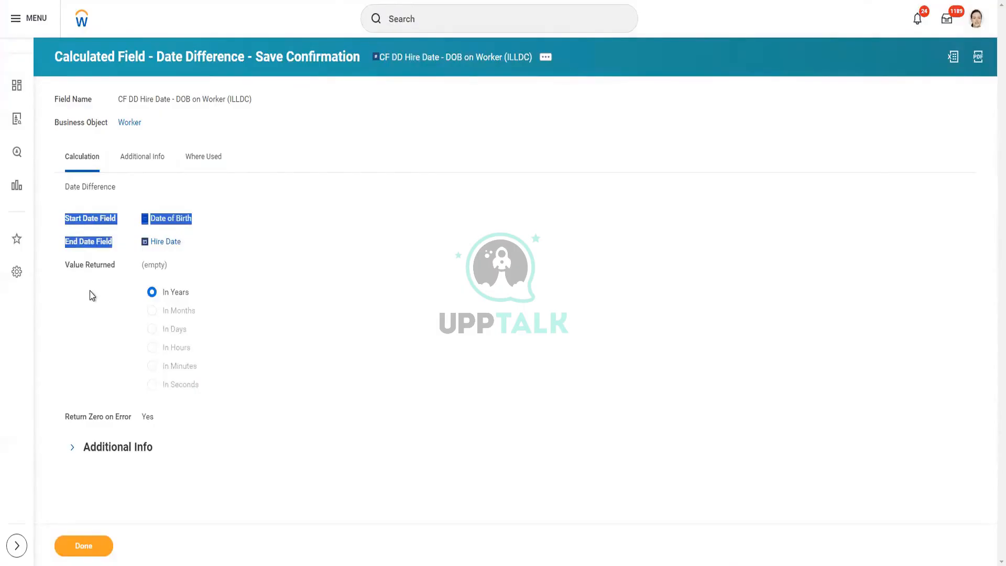
{"action": "left_click", "coordinate": [213, 312]}
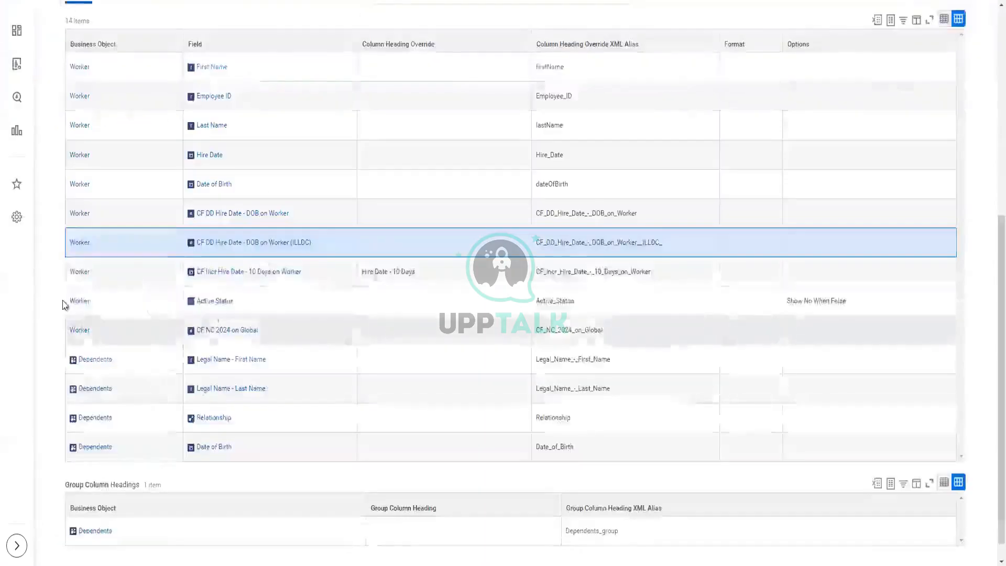
- Run the Batch 2 Advance custom report from its definition with the saved filter covering Female, Male and Not Declared
{"action": "scroll", "coordinate": [232, 143], "scroll_direction": "up", "scroll_amount": 5}
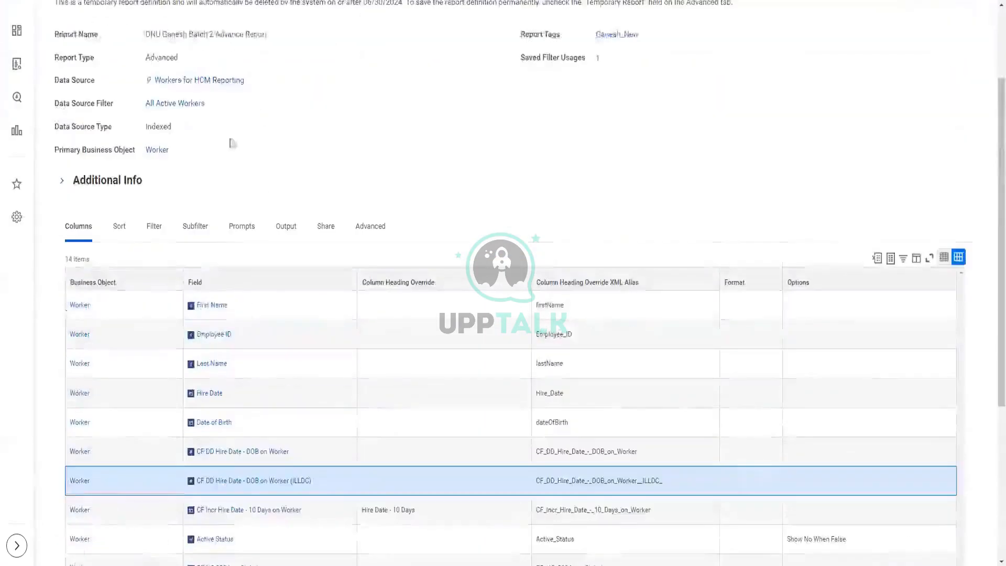
{"action": "scroll", "coordinate": [274, 100], "scroll_direction": "up", "scroll_amount": 3}
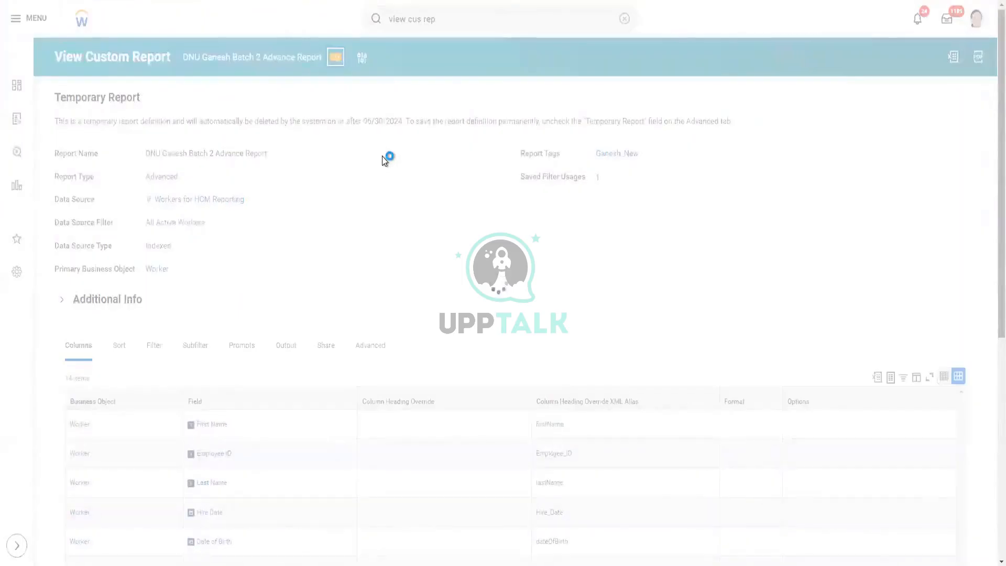
{"action": "mouse_move", "coordinate": [432, 111]}
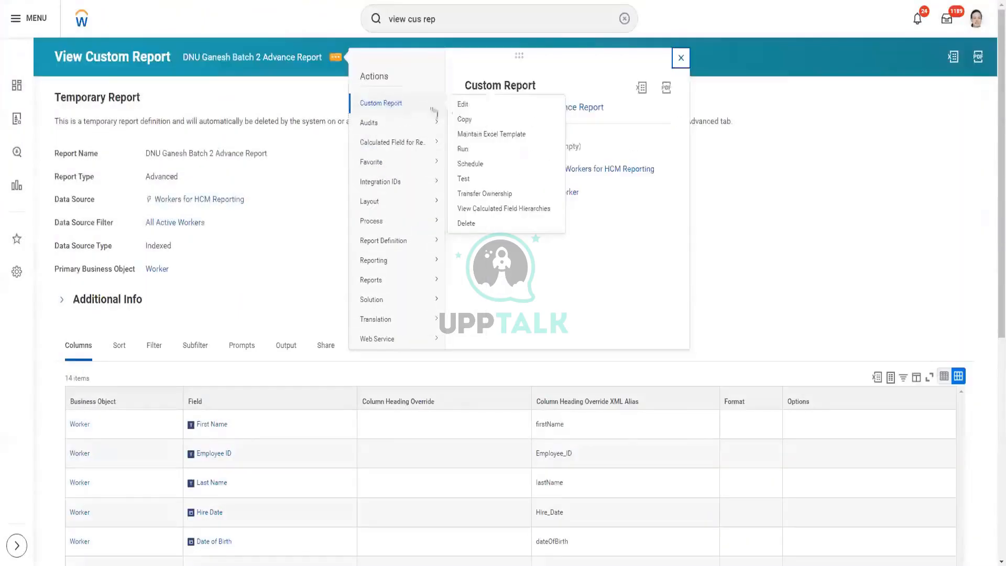
{"action": "left_click", "coordinate": [463, 150]}
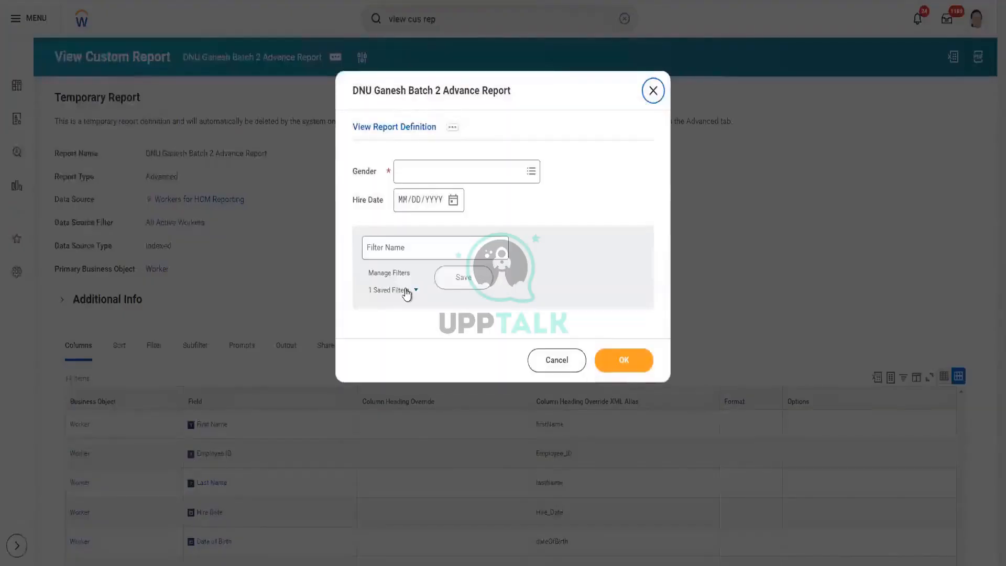
{"action": "left_click", "coordinate": [405, 291]}
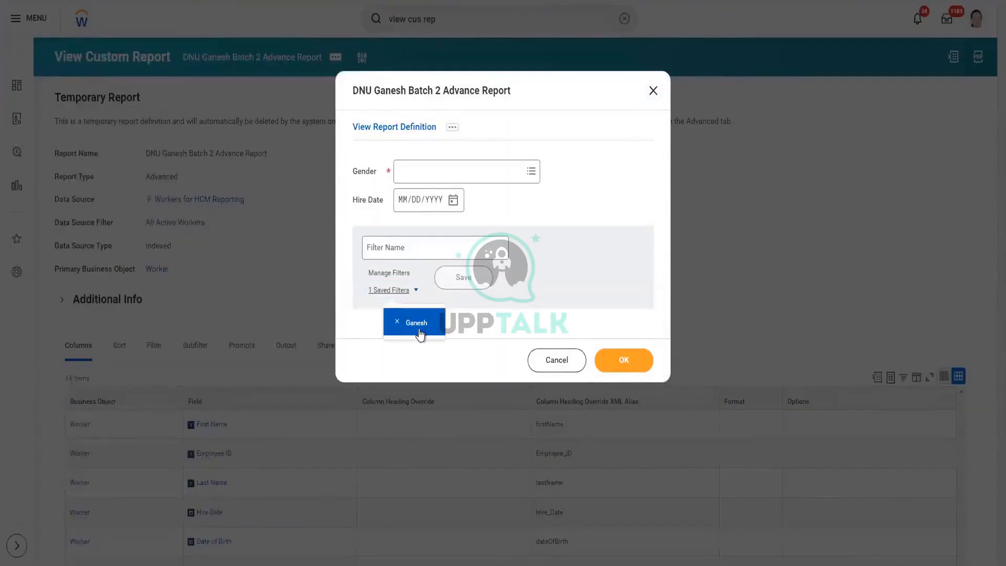
{"action": "left_click", "coordinate": [416, 324]}
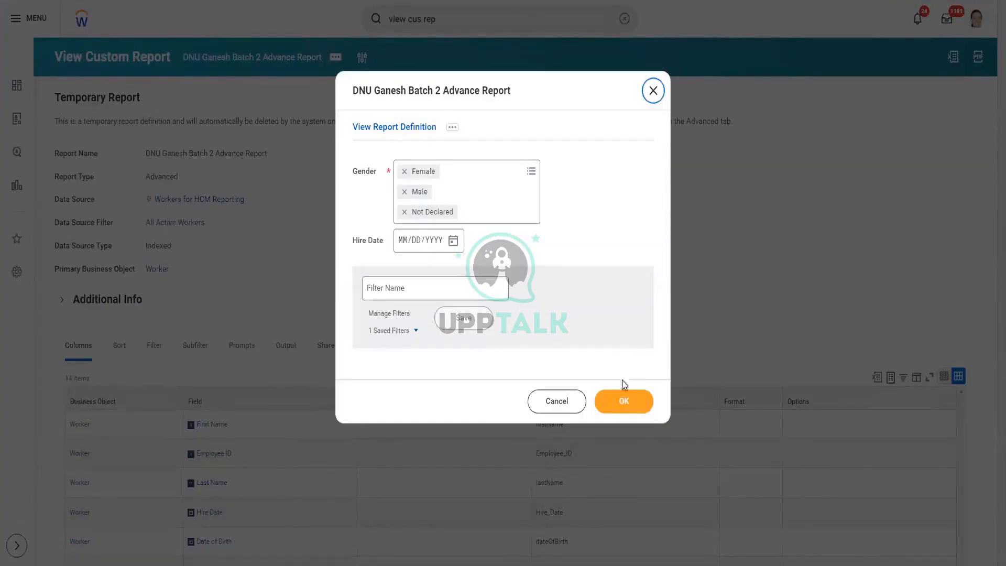
{"action": "left_click", "coordinate": [623, 407]}
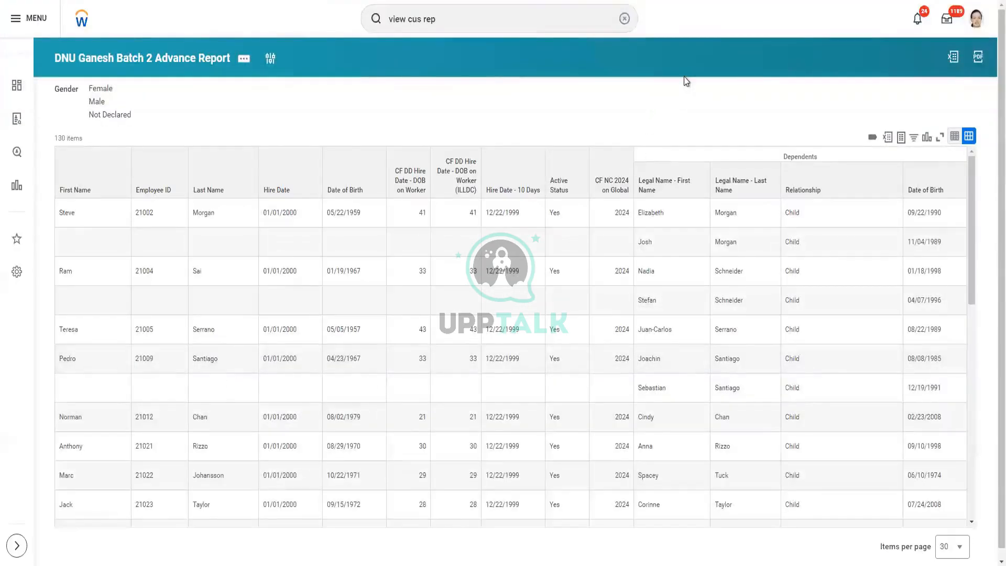
- Examine the report's Hire Date, Date of Birth and two date-difference columns across the listed workers
{"action": "scroll", "coordinate": [686, 81], "scroll_direction": "down", "scroll_amount": 1}
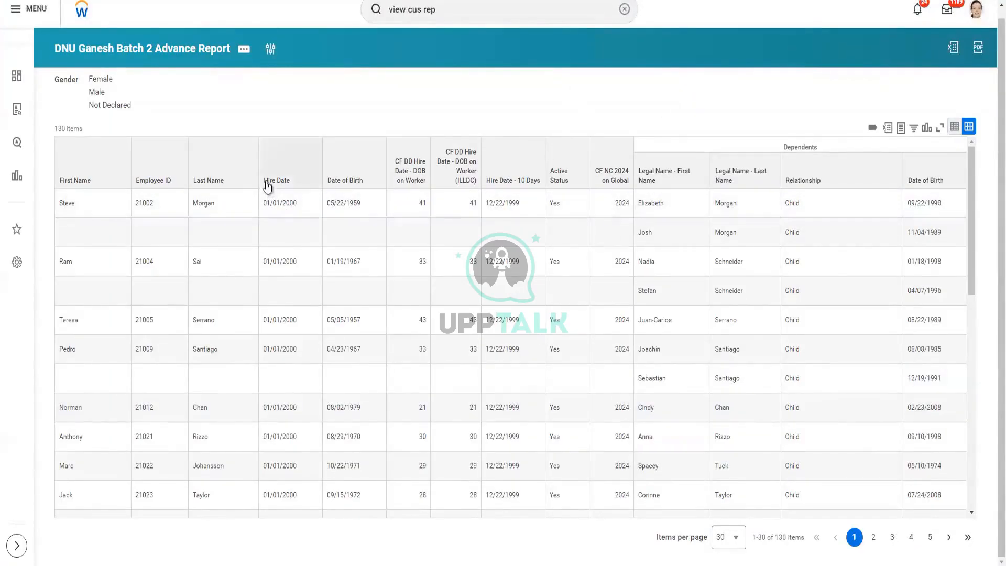
{"action": "left_click_drag", "start_coordinate": [267, 186], "coordinate": [346, 188]}
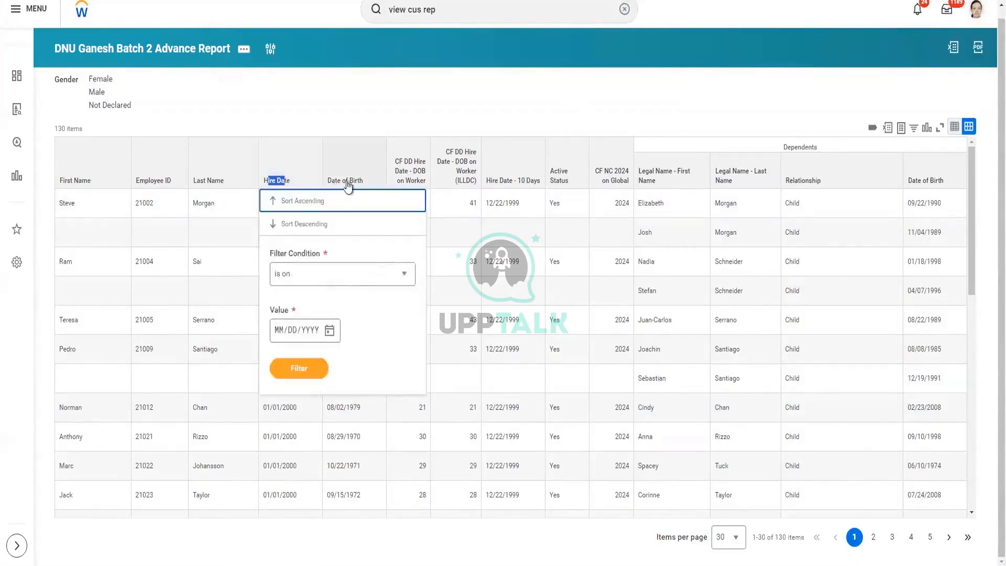
{"action": "left_click", "coordinate": [435, 196]}
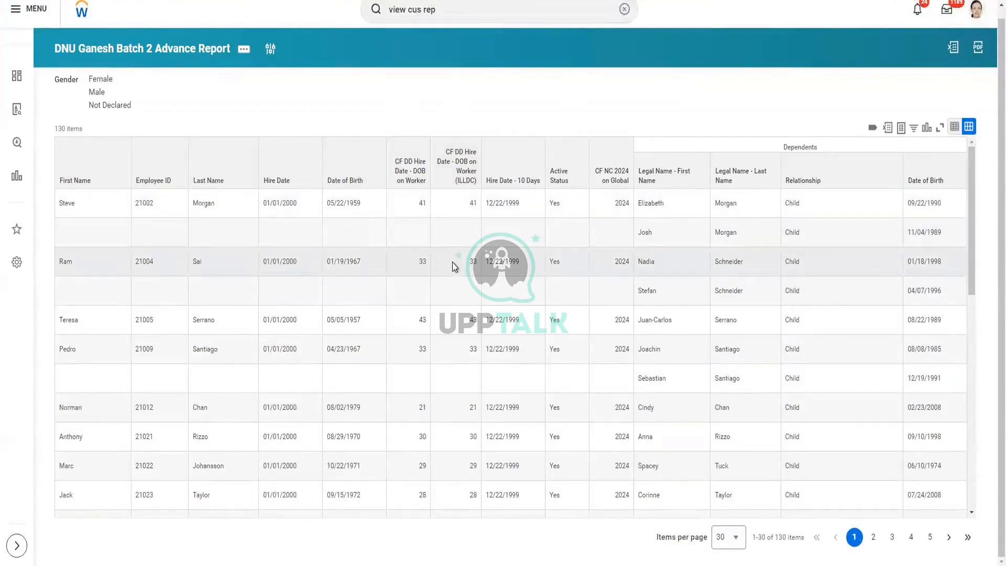
{"action": "scroll", "coordinate": [451, 262], "scroll_direction": "down", "scroll_amount": 5}
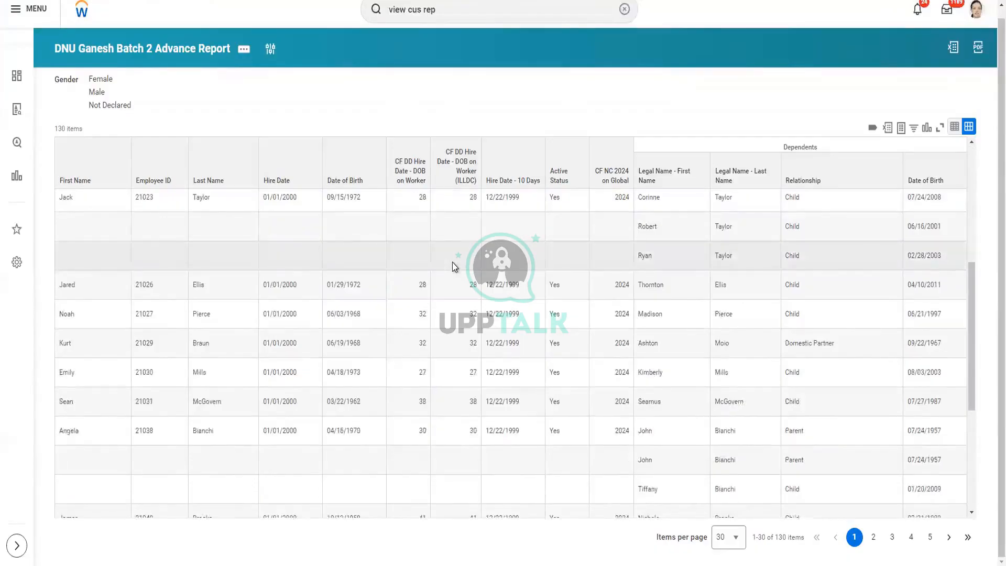
{"action": "scroll", "coordinate": [452, 262], "scroll_direction": "down", "scroll_amount": 4}
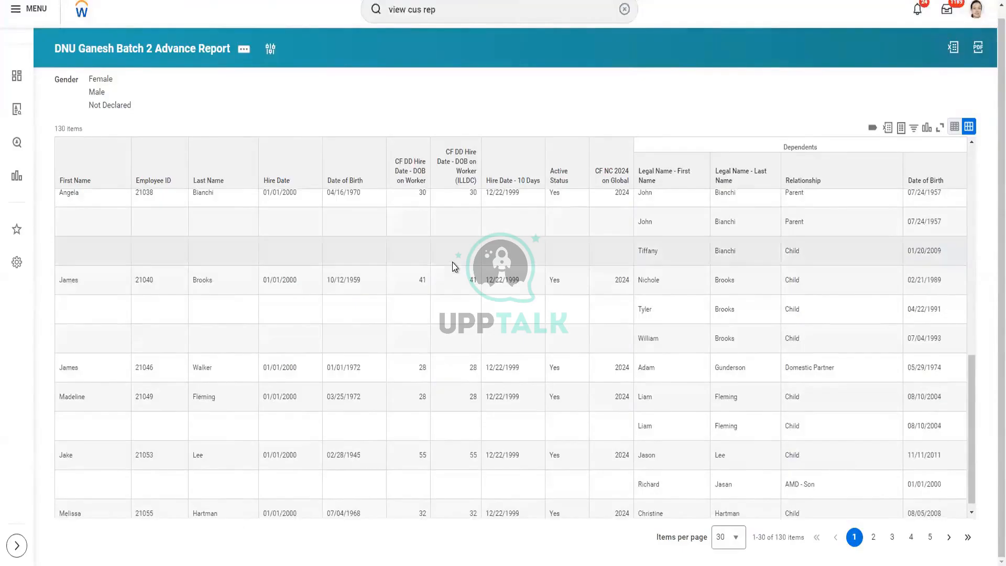
{"action": "scroll", "coordinate": [451, 267], "scroll_direction": "down", "scroll_amount": 1}
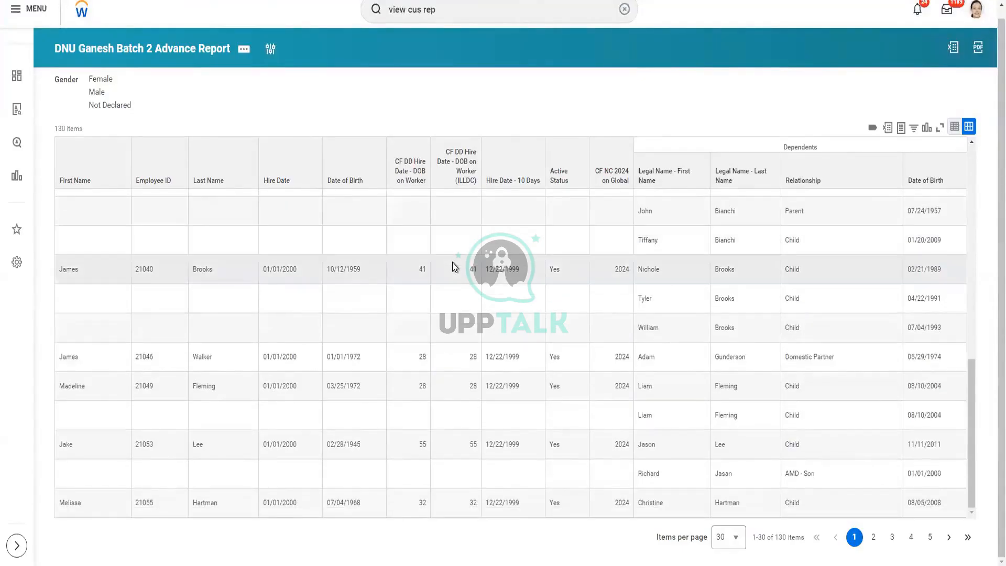
{"action": "scroll", "coordinate": [452, 262], "scroll_direction": "up", "scroll_amount": 4}
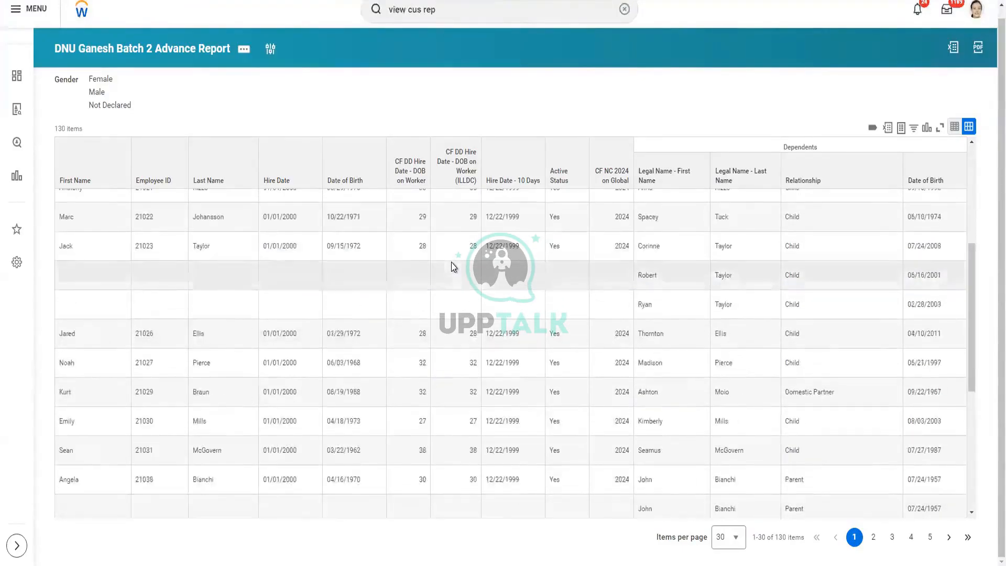
{"action": "scroll", "coordinate": [454, 267], "scroll_direction": "down", "scroll_amount": 5}
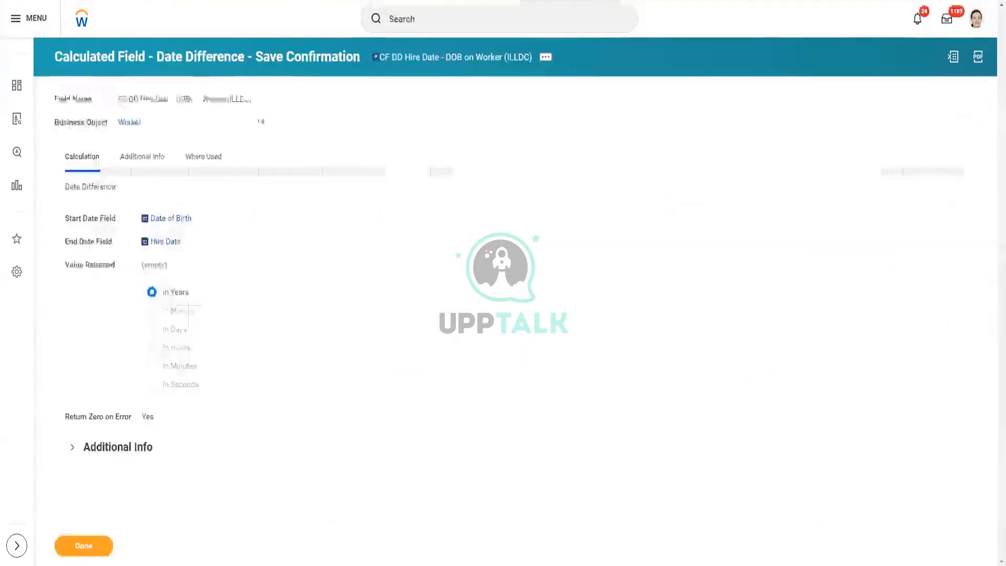
- Review the Ignore Lower Level Date Components setting and available actions of the CF DD Hire Date - DOB on Worker (ILLDC) field
{"action": "left_click", "coordinate": [546, 57]}
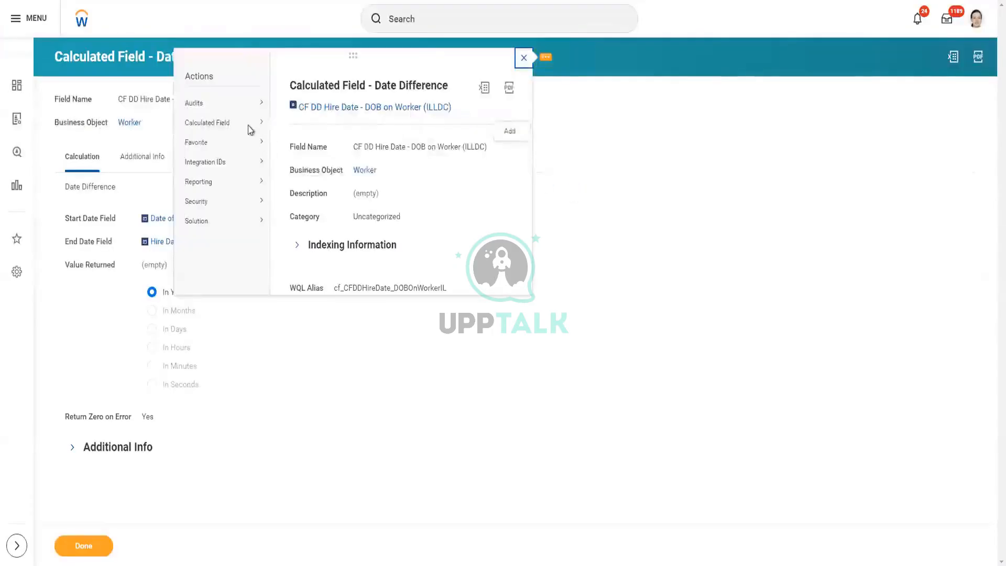
{"action": "mouse_move", "coordinate": [250, 128]}
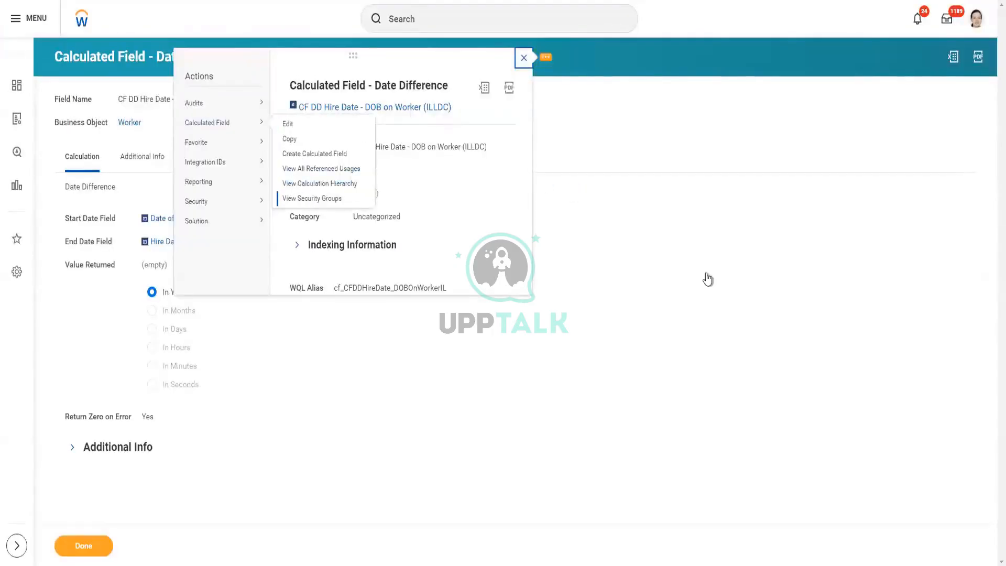
{"action": "left_click", "coordinate": [523, 58]}
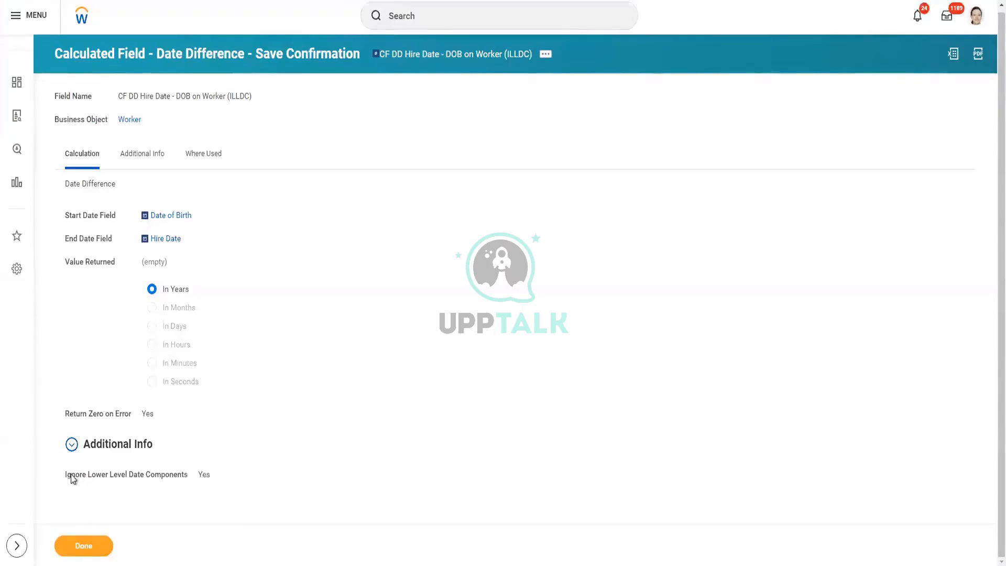
{"action": "left_click_drag", "start_coordinate": [66, 476], "coordinate": [191, 475]}
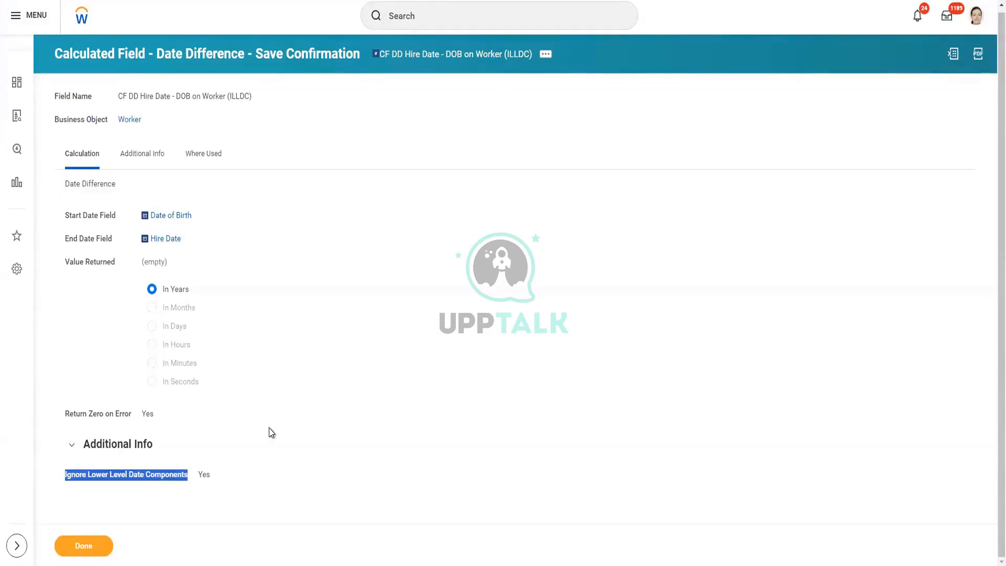
{"action": "left_click", "coordinate": [129, 492]}
{"action": "left_click_drag", "start_coordinate": [64, 473], "coordinate": [212, 477]}
{"action": "left_click", "coordinate": [100, 493]}
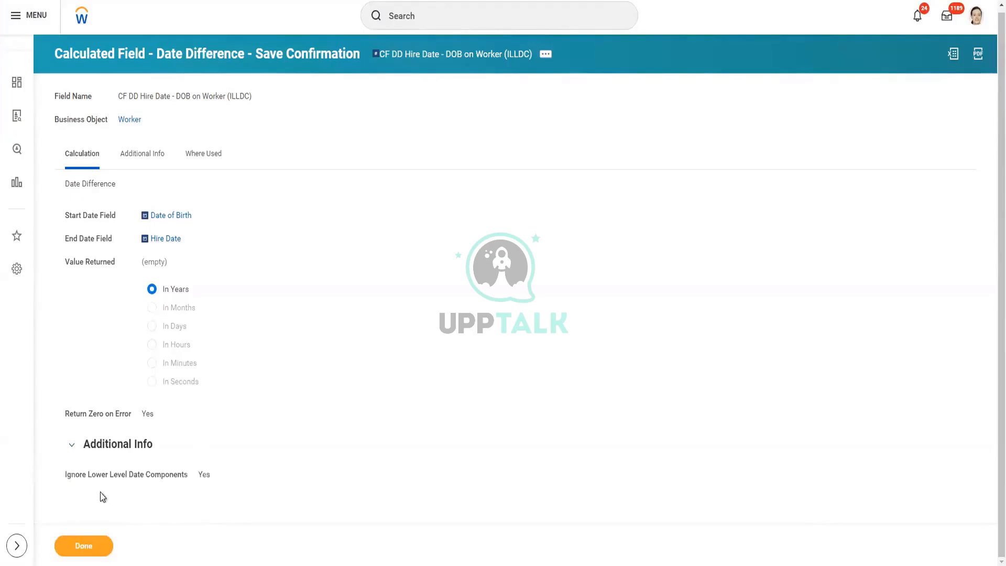
{"action": "left_click_drag", "start_coordinate": [67, 474], "coordinate": [214, 478]}
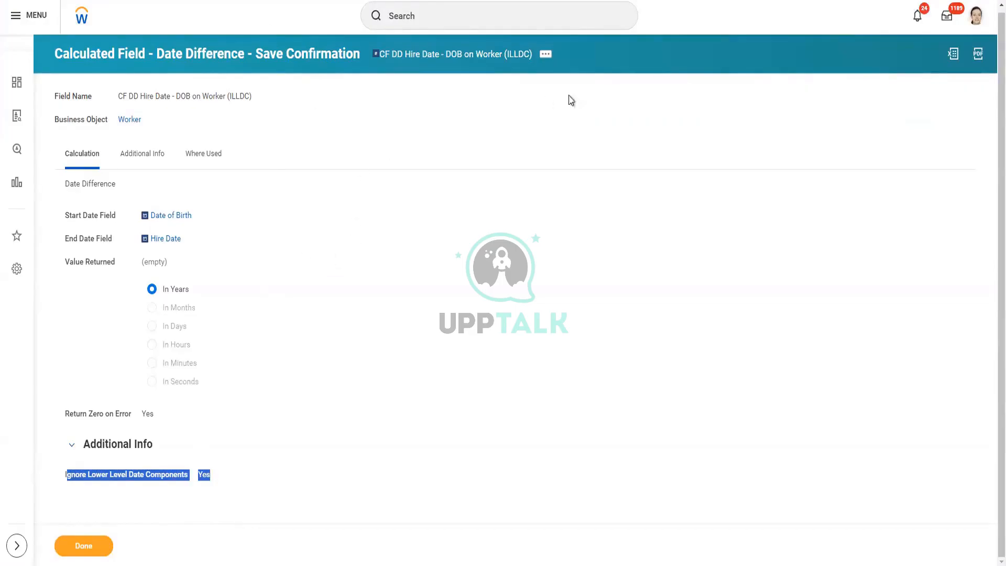
{"action": "left_click", "coordinate": [545, 54]}
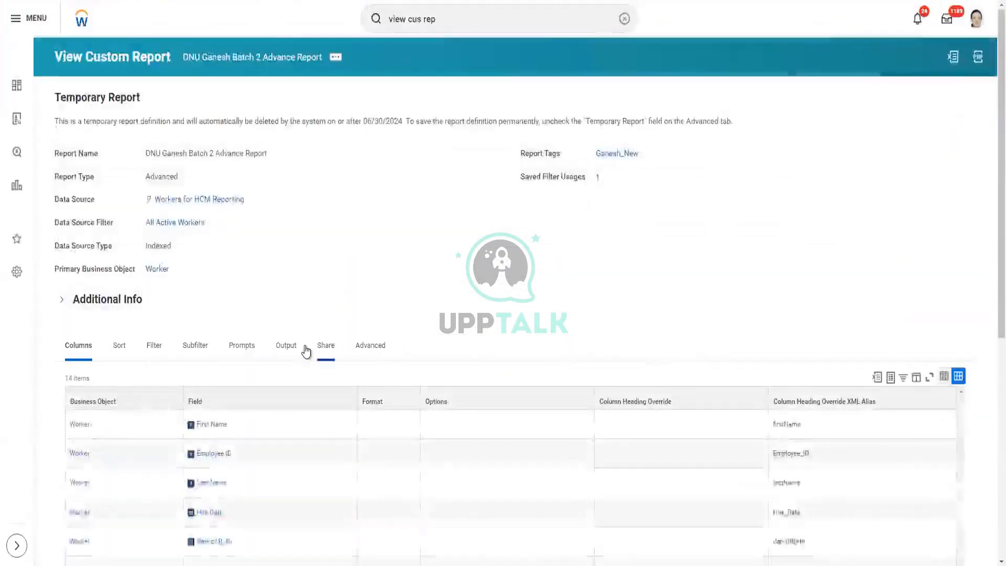
- Open CF DD Hire Date - DOB on Worker from the custom report's columns and expand its additional info
{"action": "scroll", "coordinate": [307, 351], "scroll_direction": "down", "scroll_amount": 5}
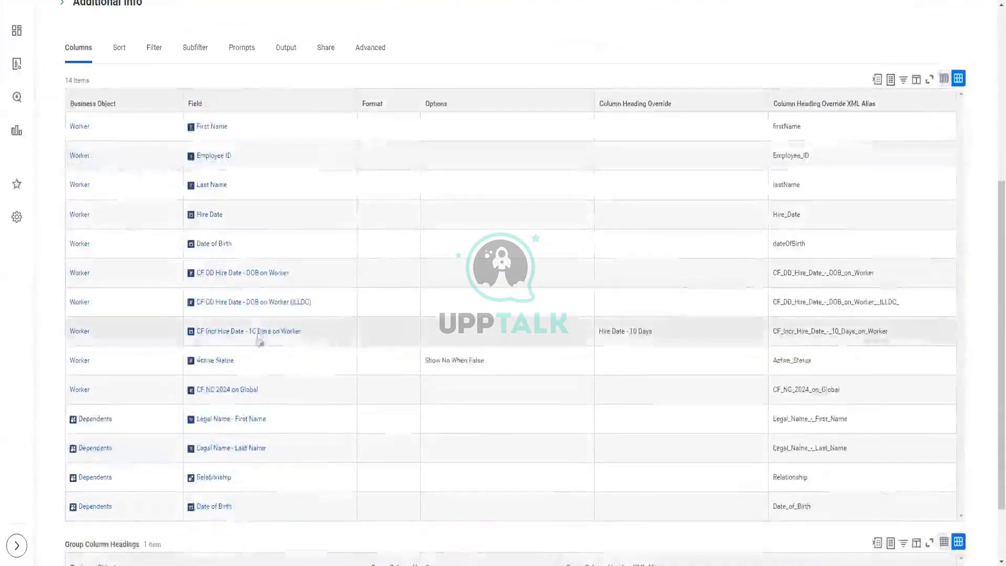
{"action": "right_click", "coordinate": [265, 278]}
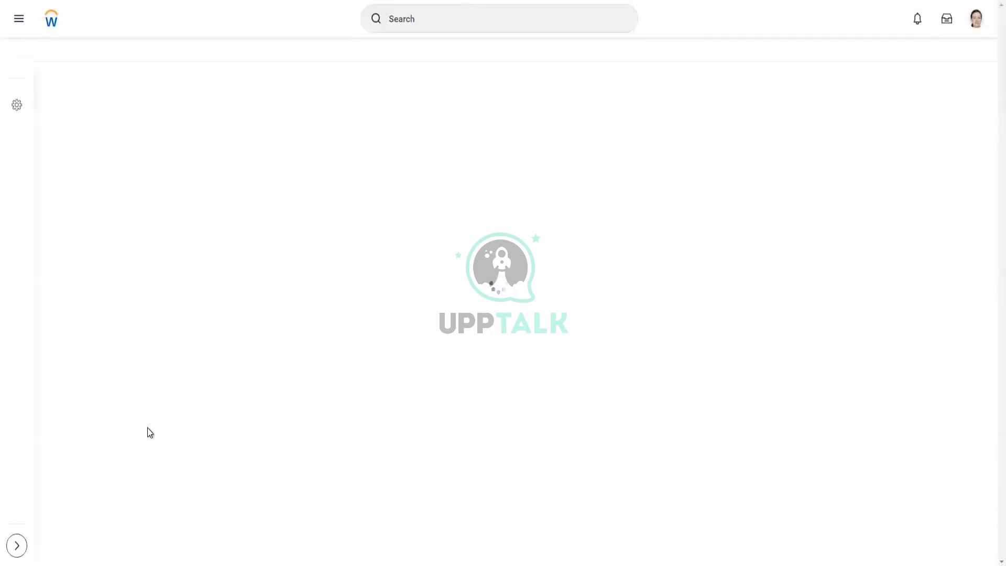
{"action": "left_click", "coordinate": [71, 450]}
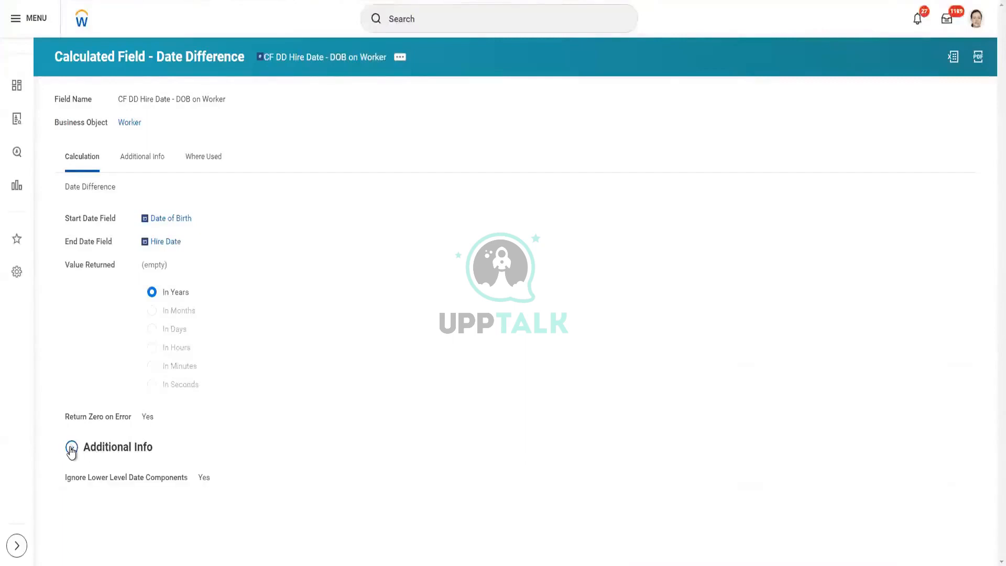
- Edit CF DD Hire Date - DOB on Worker to turn off Ignore Lower Level Date Components, and save the field
{"action": "left_click", "coordinate": [400, 57]}
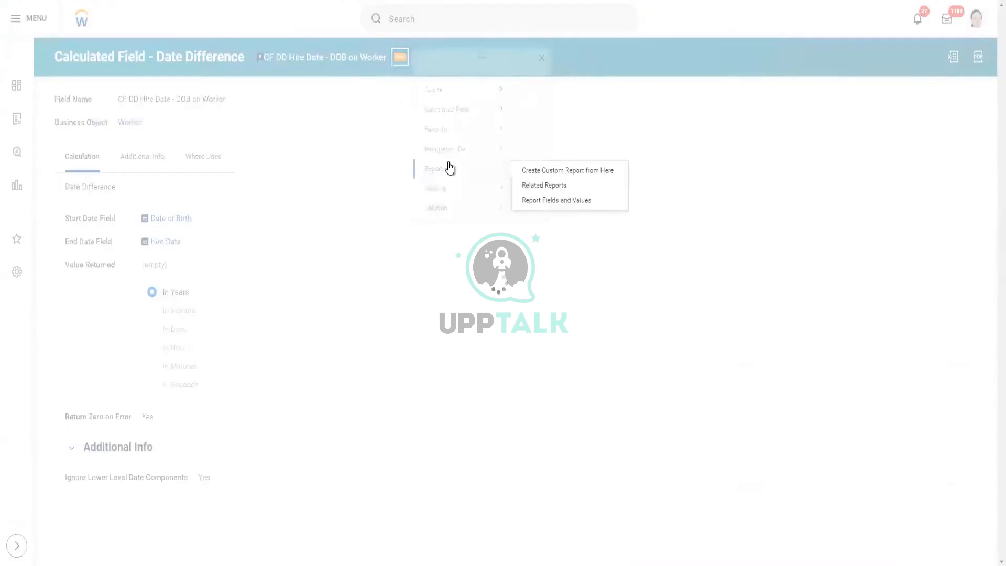
{"action": "mouse_move", "coordinate": [466, 126]}
{"action": "left_click", "coordinate": [523, 127]}
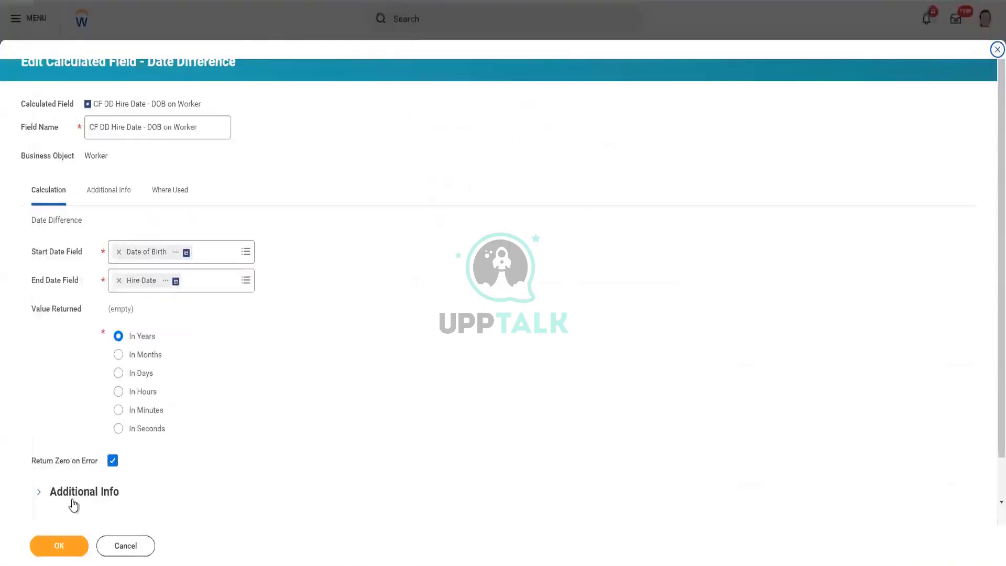
{"action": "left_click", "coordinate": [36, 466]}
{"action": "scroll", "coordinate": [181, 456], "scroll_direction": "down", "scroll_amount": 1}
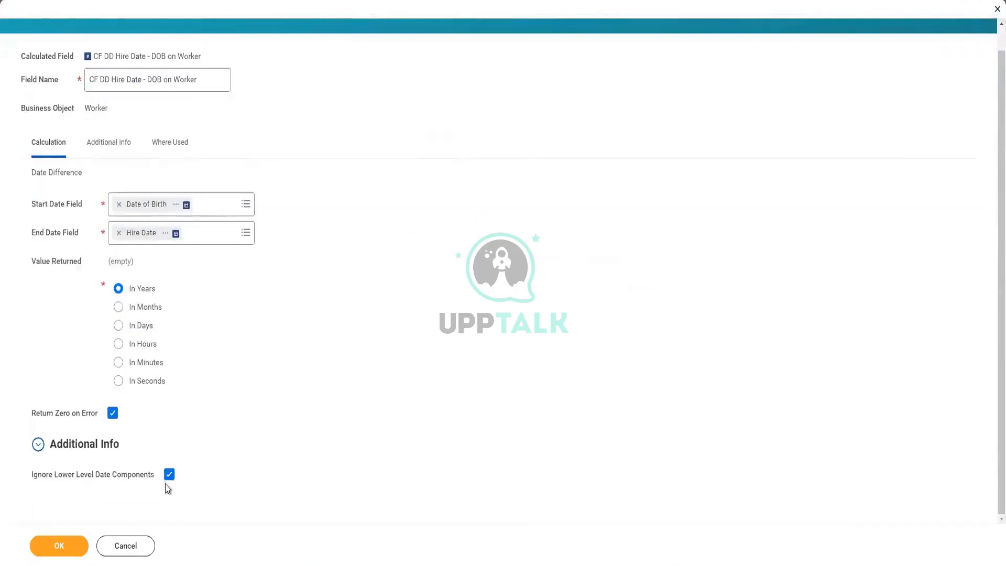
{"action": "left_click", "coordinate": [168, 474]}
{"action": "left_click", "coordinate": [76, 545]}
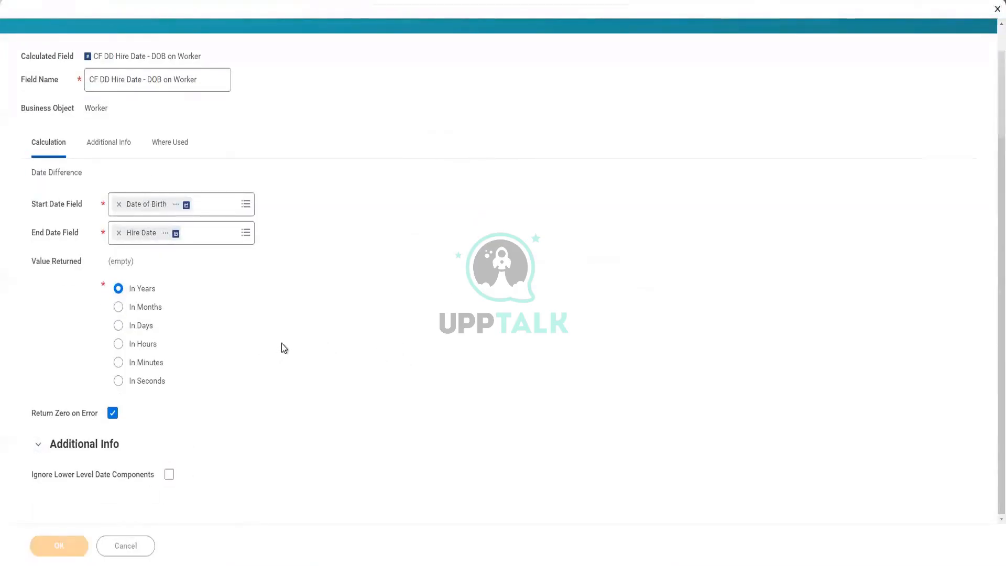
- Compare the Ignore Lower Level Date Components setting on the saved field and on its ILLDC counterpart
{"action": "left_click", "coordinate": [73, 446]}
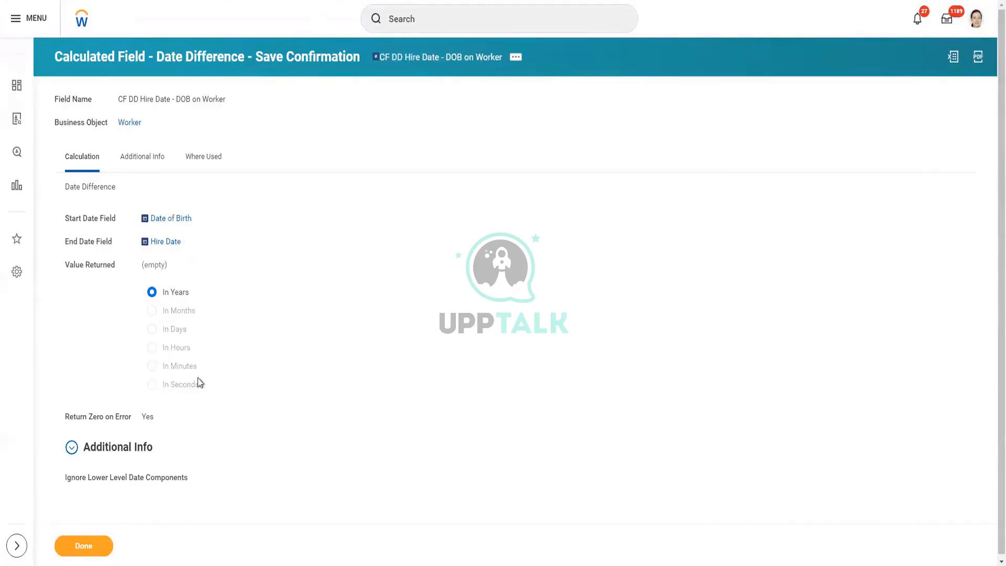
{"action": "left_click_drag", "start_coordinate": [68, 482], "coordinate": [189, 481]}
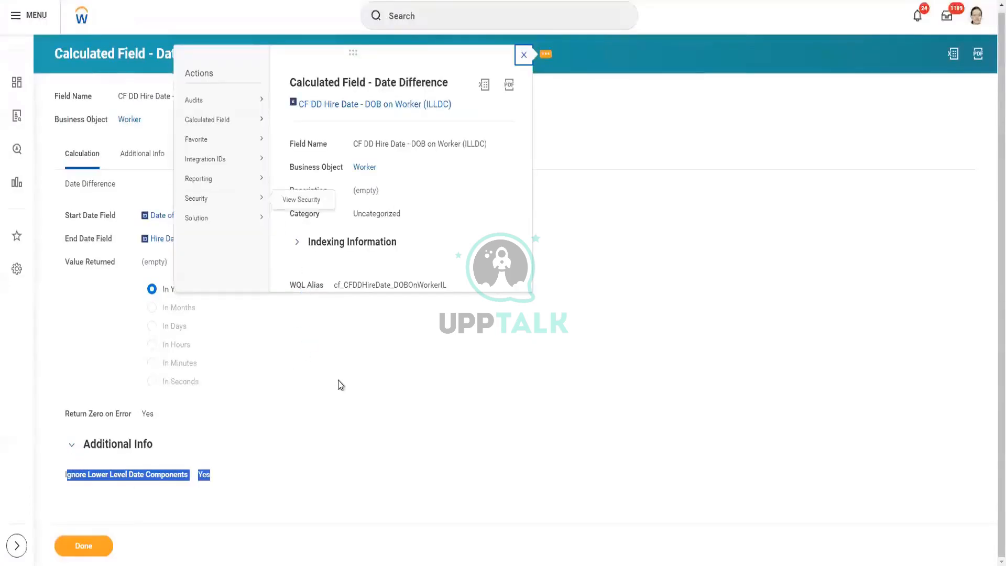
{"action": "left_click", "coordinate": [65, 484]}
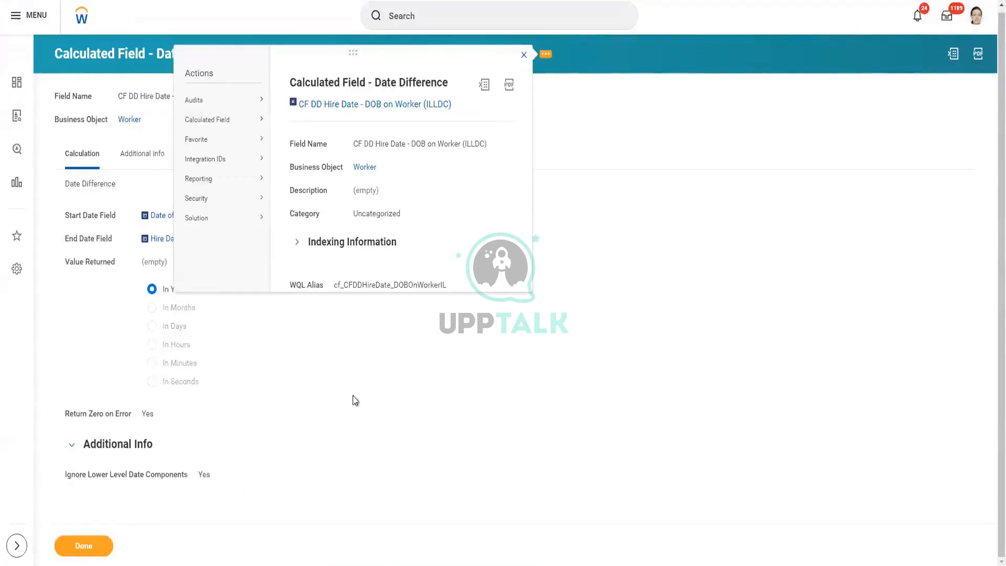
{"action": "left_click", "coordinate": [524, 54]}
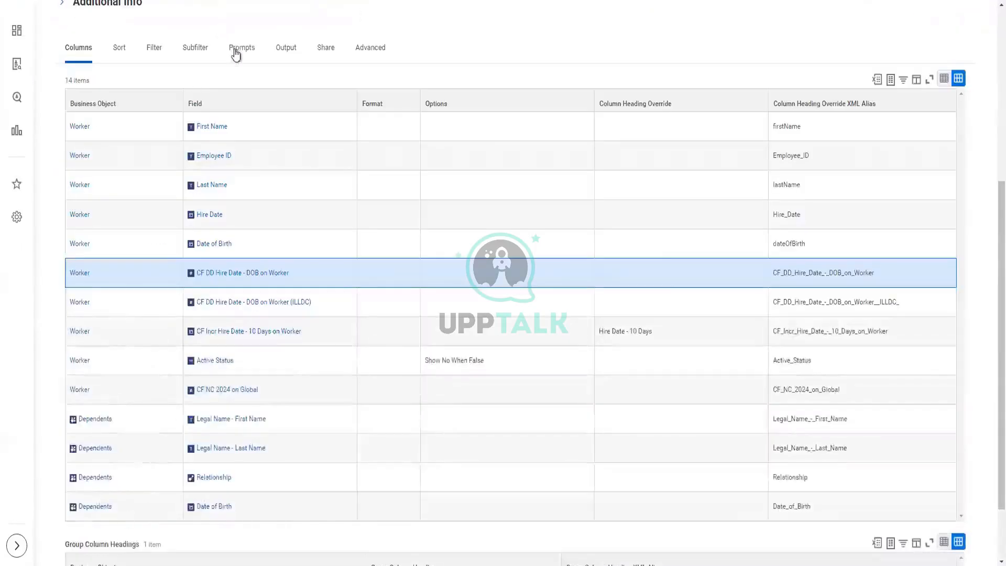
- Run the Batch 2 Advance report with the saved Female, Male and Not Declared filter, and compare the first worker's two date differences
{"action": "scroll", "coordinate": [330, 38], "scroll_direction": "up", "scroll_amount": 4}
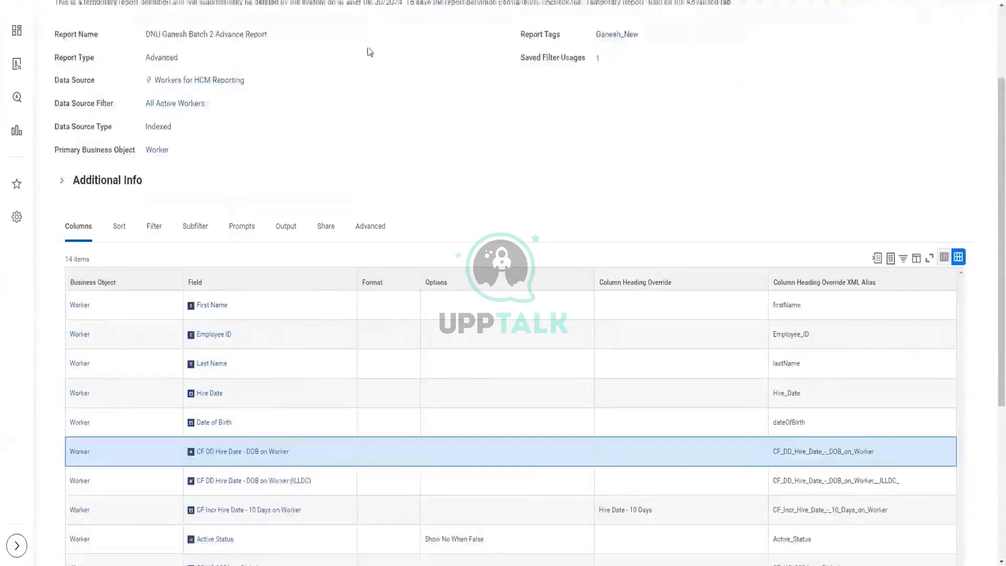
{"action": "scroll", "coordinate": [361, 73], "scroll_direction": "up", "scroll_amount": 3}
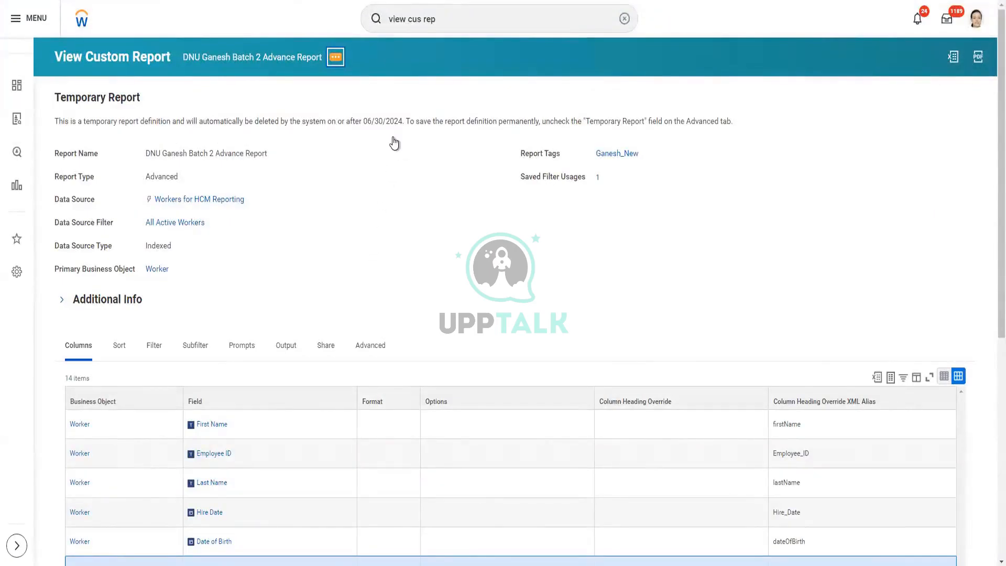
{"action": "left_click", "coordinate": [335, 57]}
{"action": "mouse_move", "coordinate": [401, 101]}
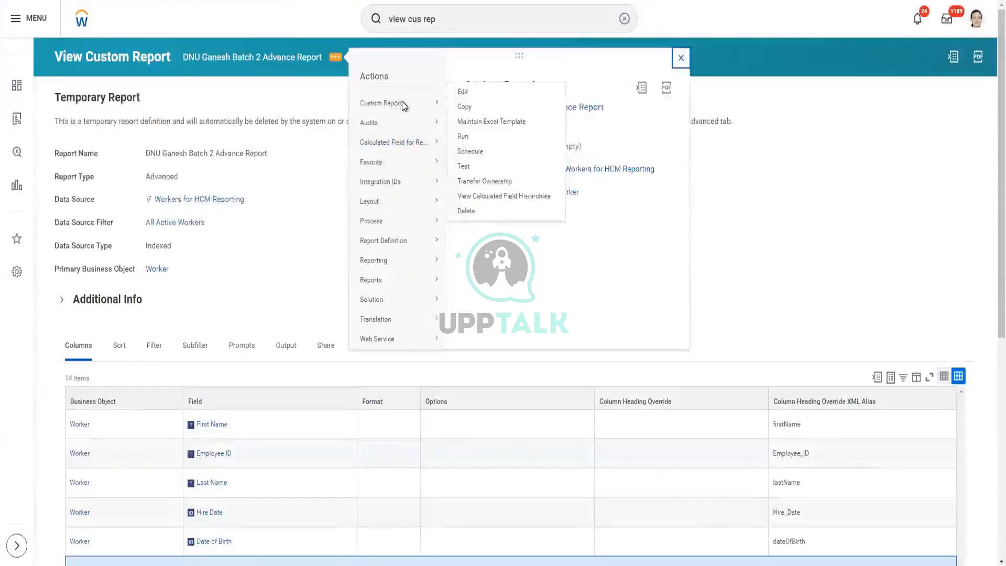
{"action": "left_click", "coordinate": [465, 152]}
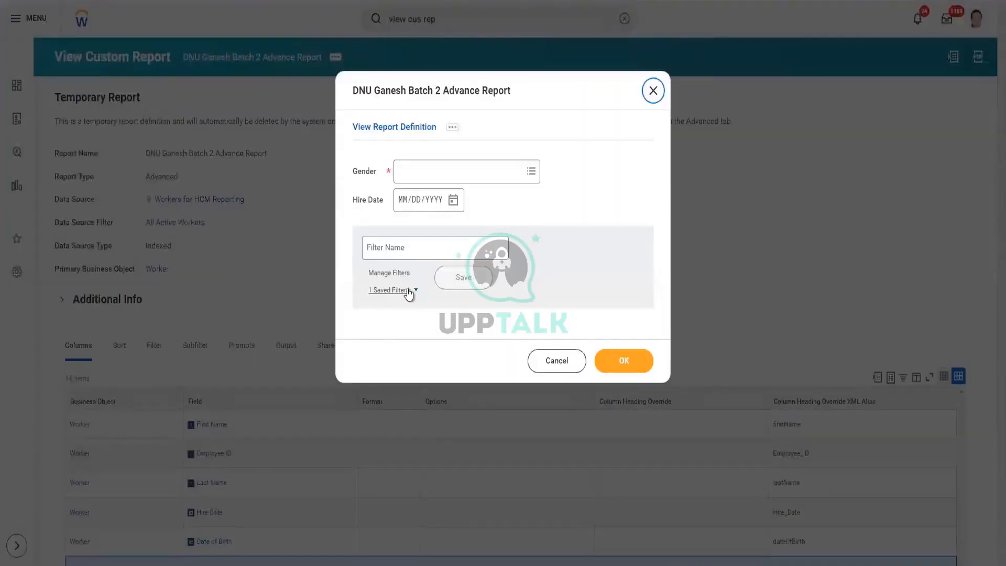
{"action": "left_click", "coordinate": [410, 293]}
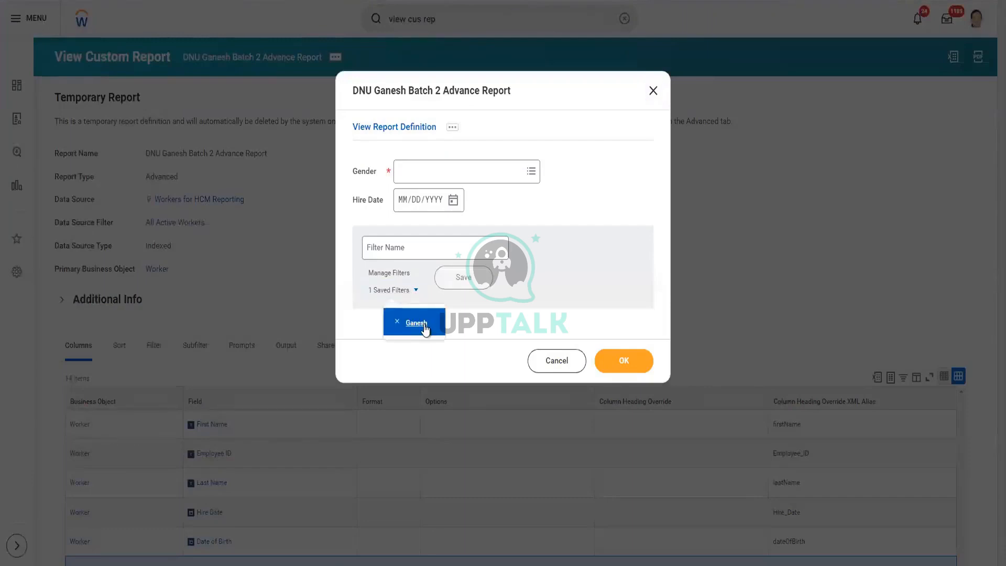
{"action": "left_click", "coordinate": [432, 324]}
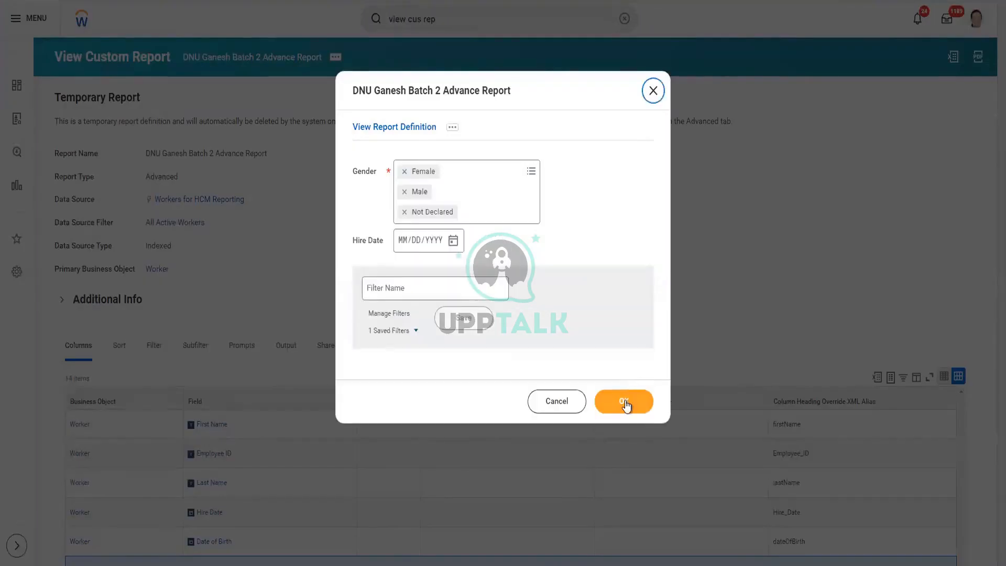
{"action": "left_click", "coordinate": [625, 401]}
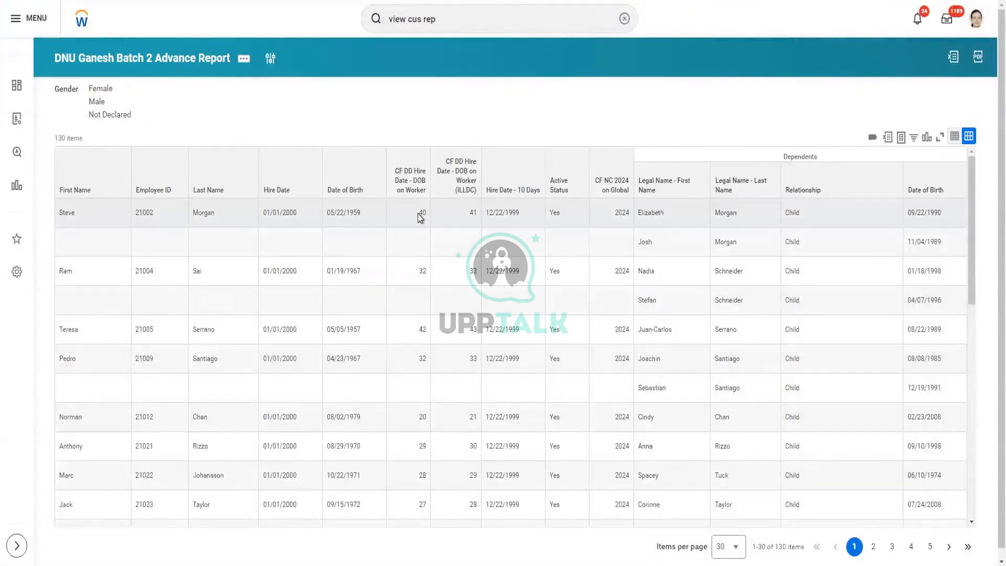
{"action": "left_click_drag", "start_coordinate": [418, 214], "coordinate": [460, 224]}
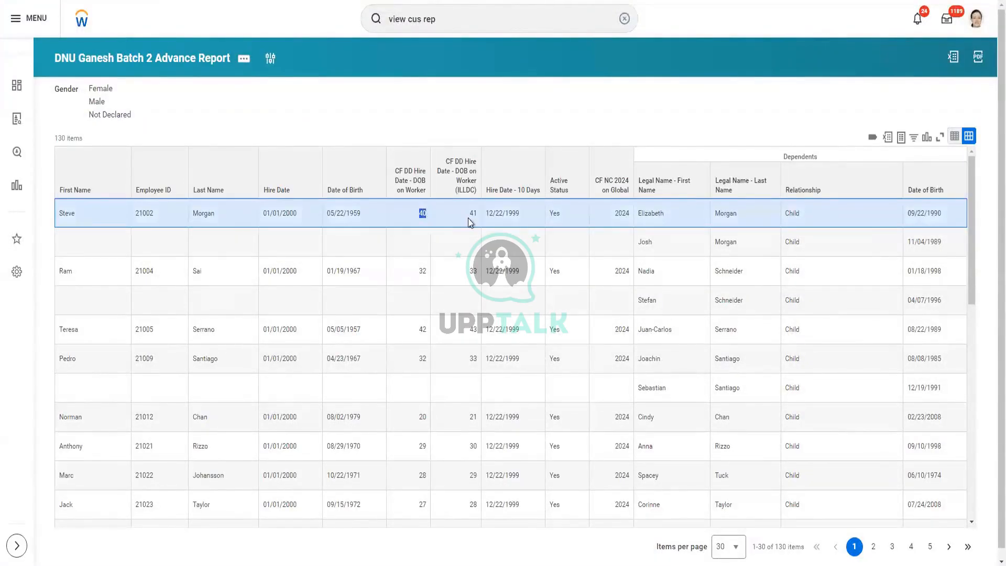
{"action": "left_click", "coordinate": [419, 220]}
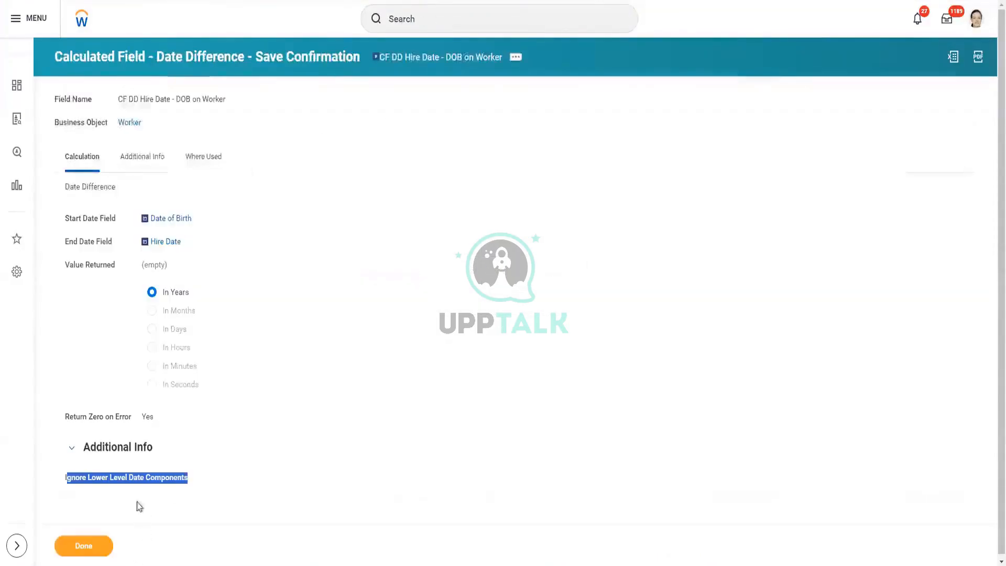
- Review the Ignore Lower Level Date Components and Return Zero on Error settings of CF DD Hire Date - DOB on Worker
{"action": "left_click", "coordinate": [99, 503]}
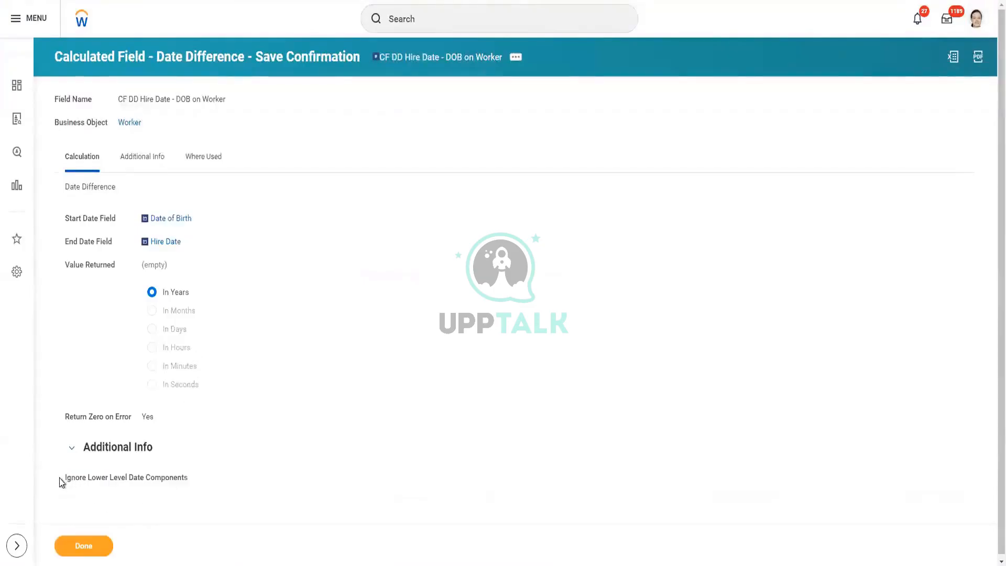
{"action": "left_click_drag", "start_coordinate": [59, 478], "coordinate": [205, 480]}
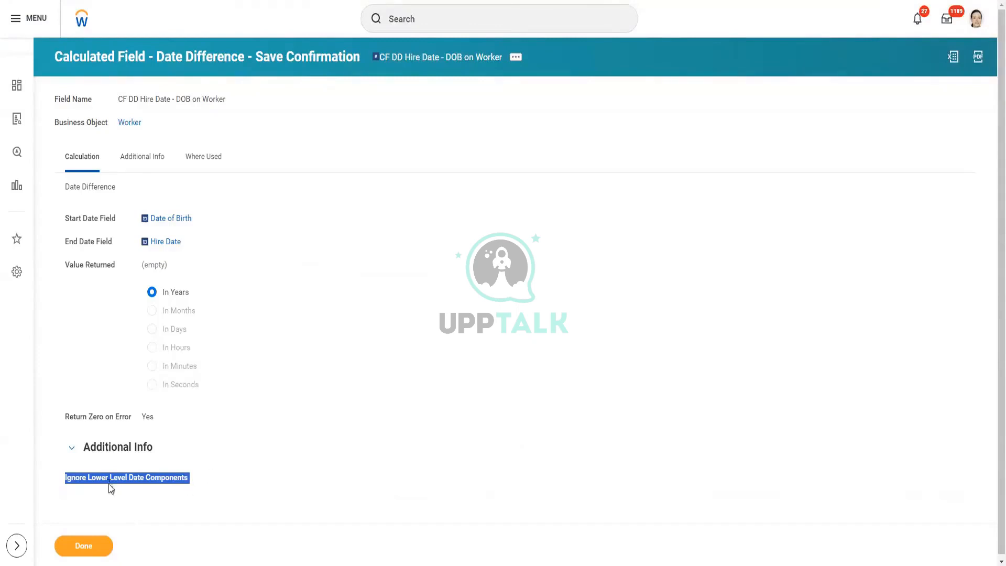
{"action": "mouse_move", "coordinate": [109, 484]}
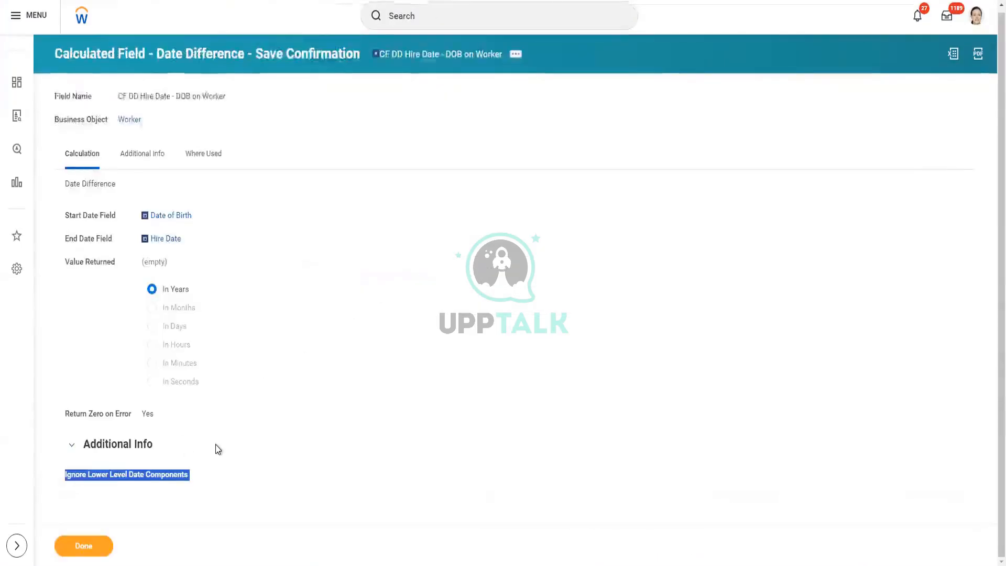
{"action": "left_click", "coordinate": [215, 444]}
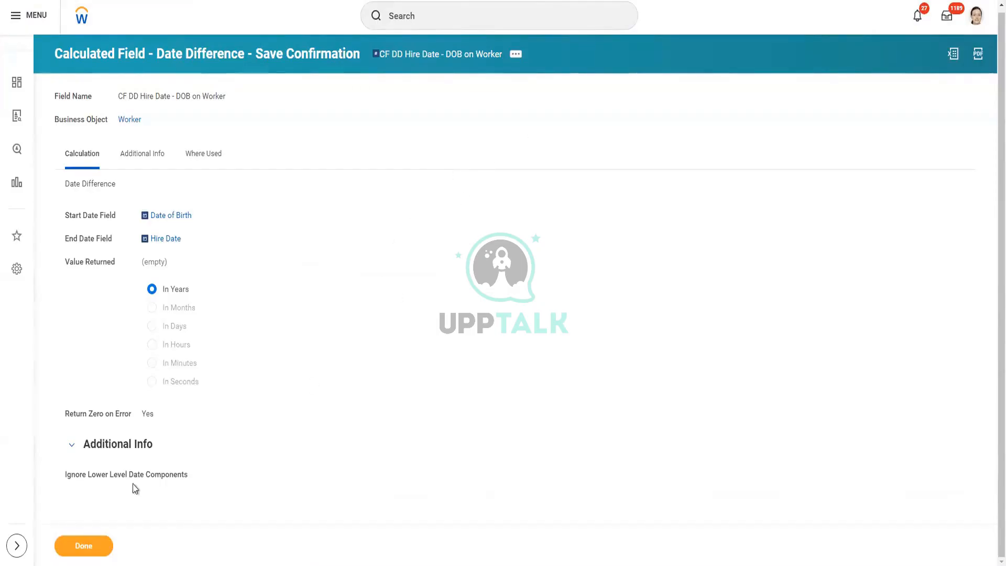
{"action": "left_click_drag", "start_coordinate": [66, 477], "coordinate": [180, 478]}
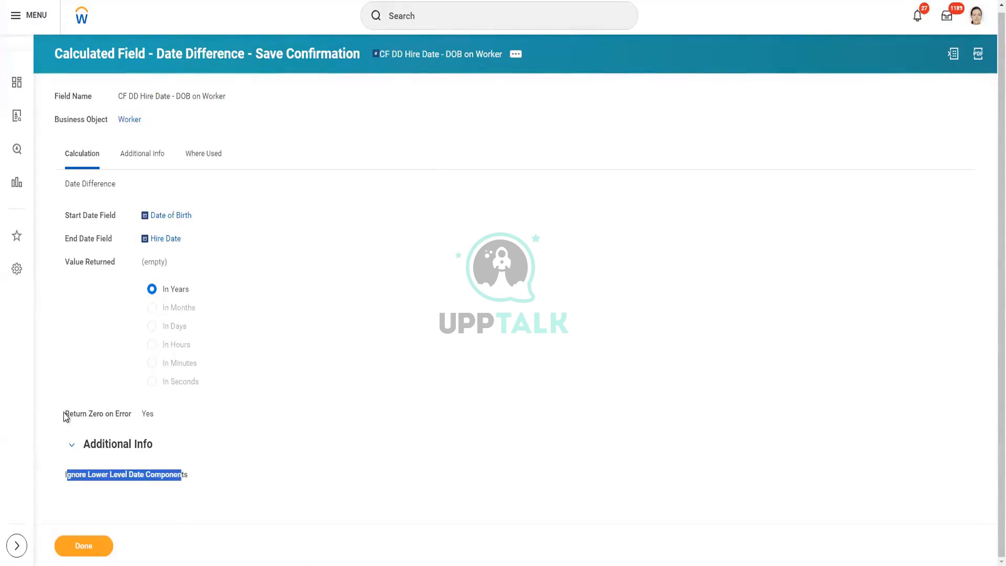
{"action": "left_click_drag", "start_coordinate": [66, 417], "coordinate": [147, 419]}
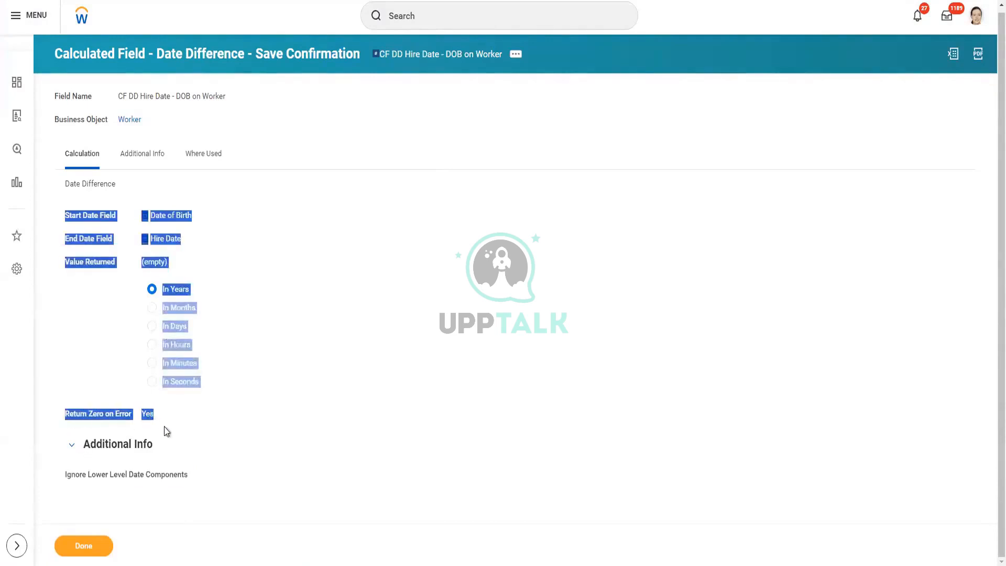
{"action": "left_click", "coordinate": [164, 426]}
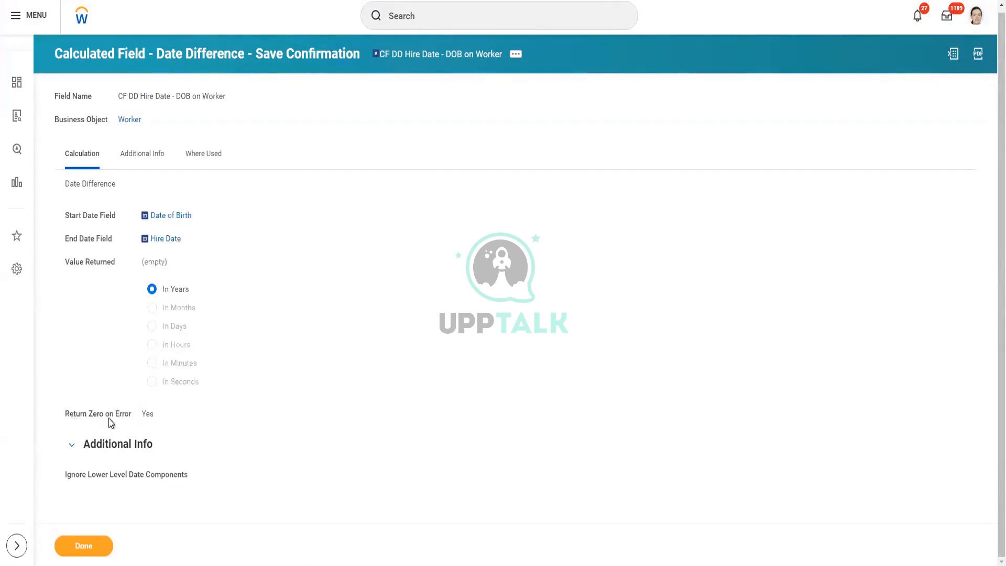
{"action": "left_click_drag", "start_coordinate": [65, 414], "coordinate": [150, 417]}
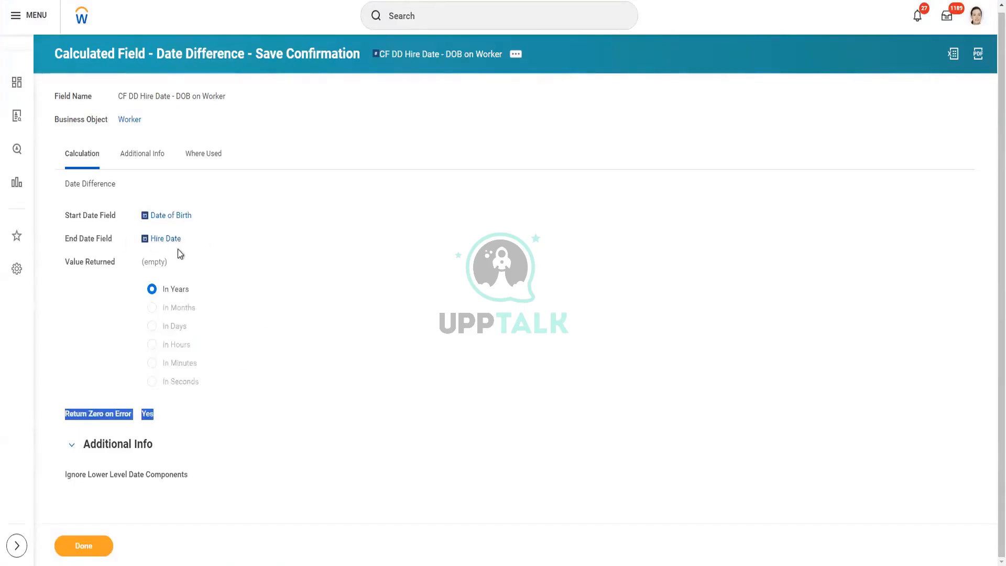
- Examine the Return Zero on Error setting against the start and end date fields of CF DD Hire Date - DOB on Worker
{"action": "left_click", "coordinate": [210, 241]}
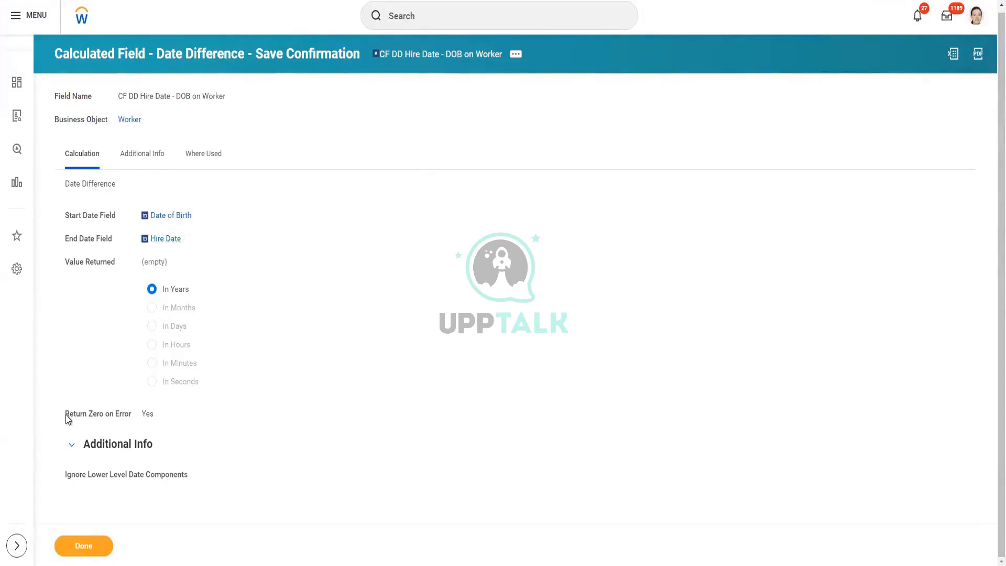
{"action": "mouse_move", "coordinate": [69, 415]}
{"action": "left_click_drag", "start_coordinate": [72, 414], "coordinate": [136, 419]}
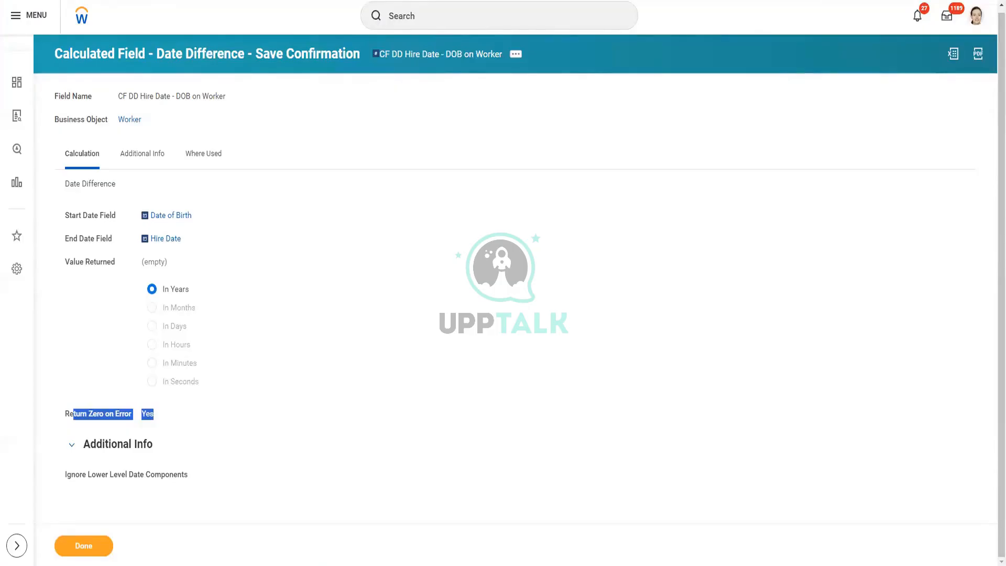
{"action": "left_click", "coordinate": [226, 448]}
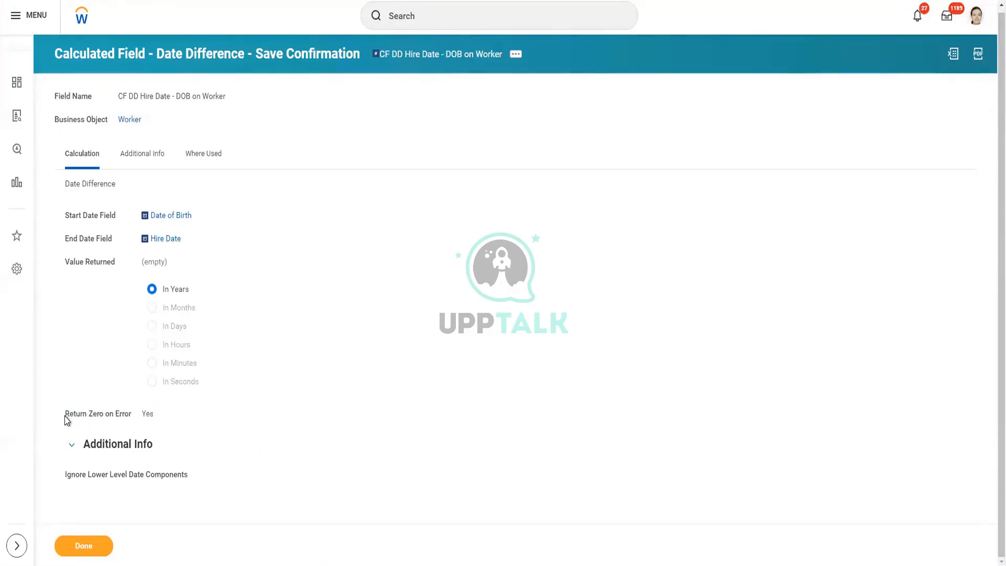
{"action": "left_click_drag", "start_coordinate": [83, 418], "coordinate": [270, 420]}
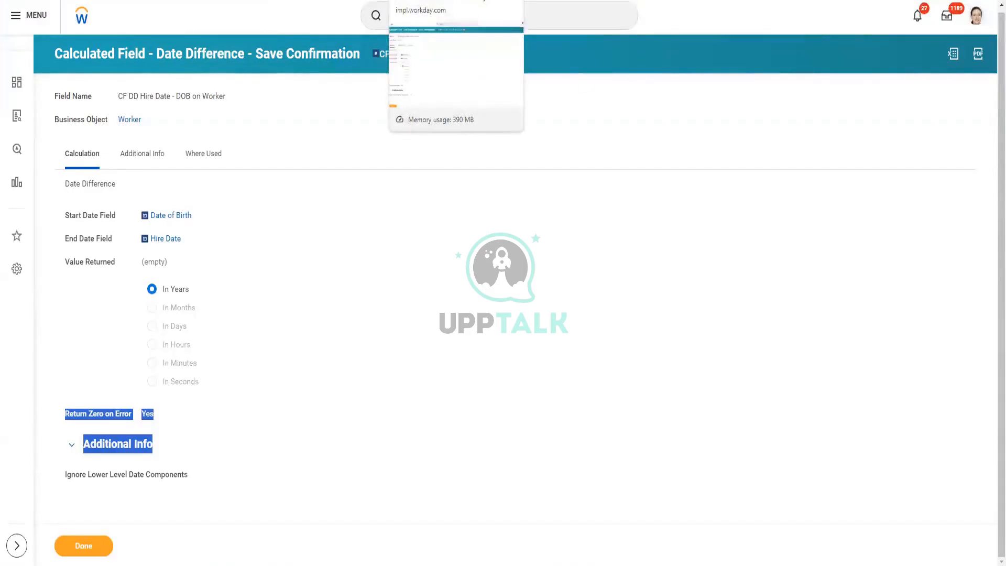
- Switch to the page of CF DD Hire Date - DOB on Worker (ILLDC) and begin a Workday search for create
{"action": "left_click", "coordinate": [438, 0]}
{"action": "left_click", "coordinate": [438, 17]}
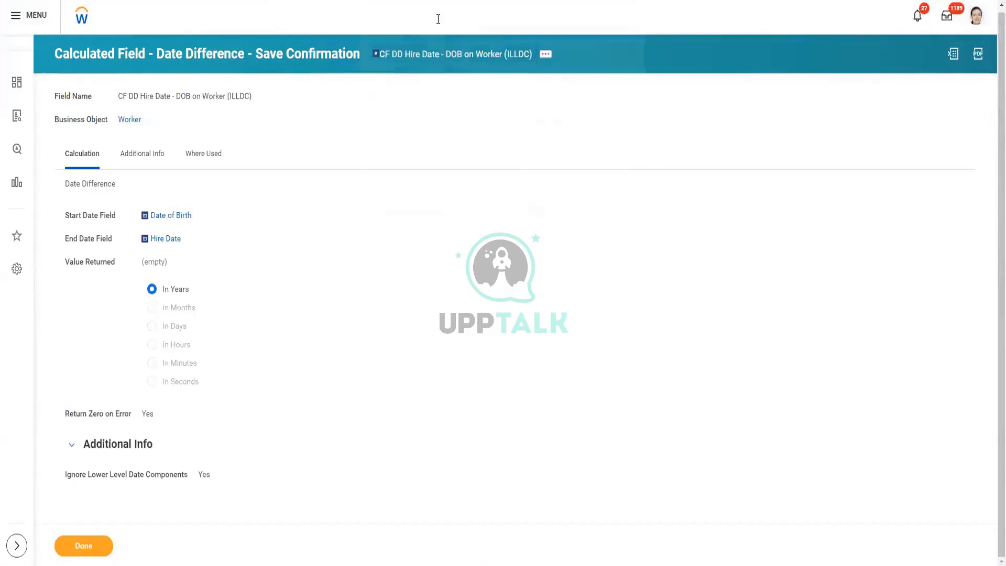
{"action": "type", "text": "create"}
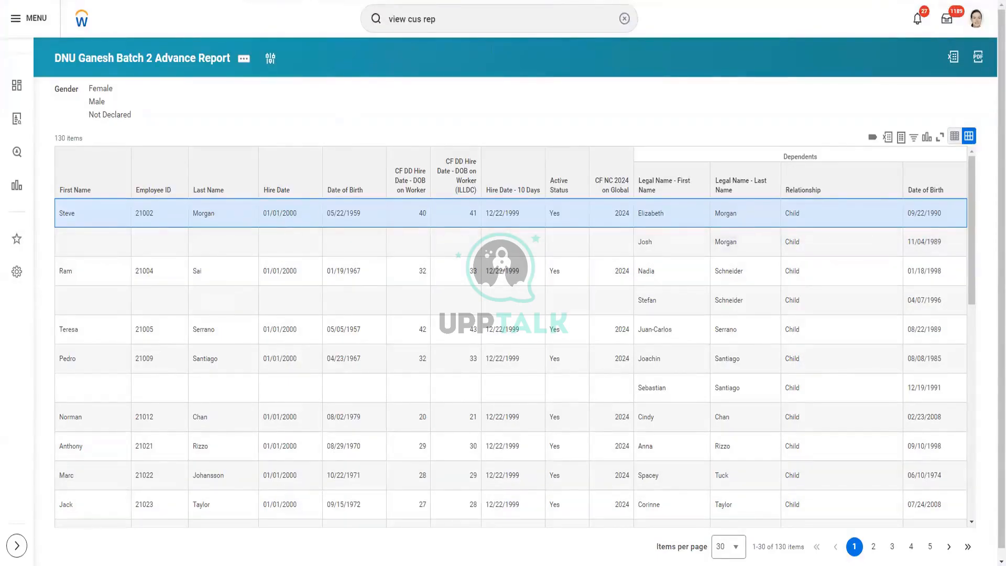
- Switch to Notepad and write the date format example 01/01/2000 => 01 Jan 2020 below the existing text
{"action": "left_click", "coordinate": [330, 560]}
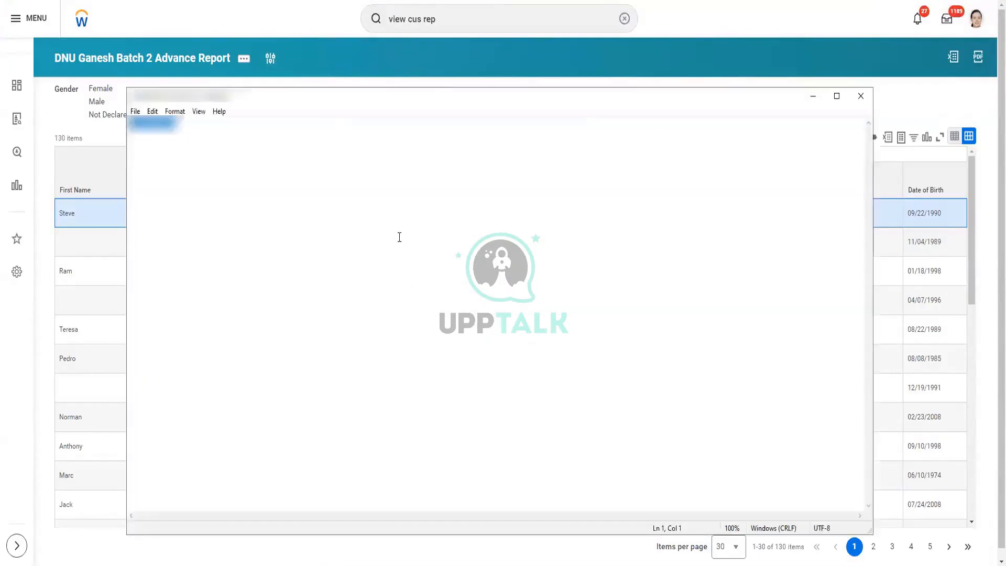
{"action": "key", "text": "Right"}
{"action": "key", "text": "Return"}
{"action": "key", "text": "Return"}
{"action": "key", "text": "Return"}
{"action": "type", "text": "0"}
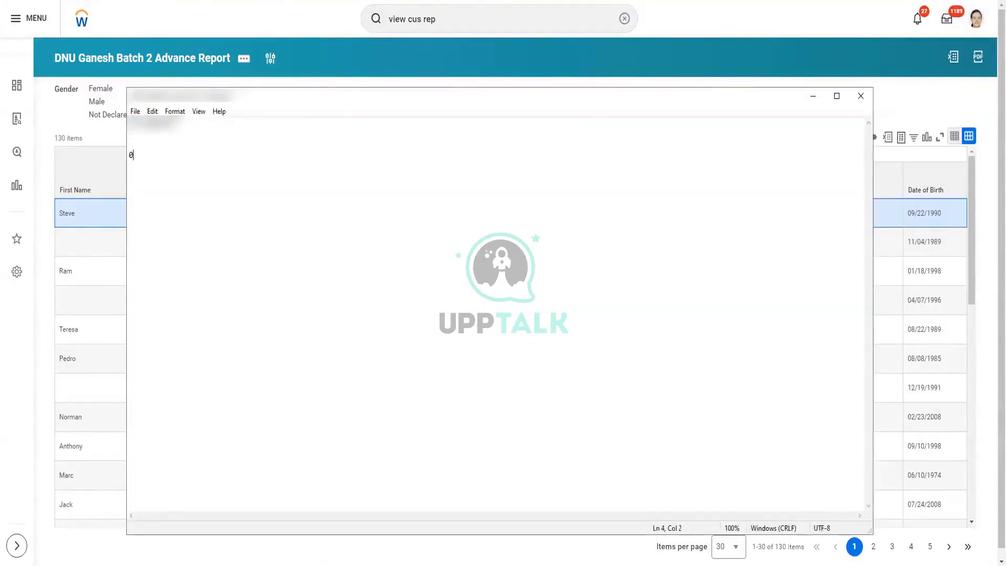
{"action": "type", "text": "1/01/2000 => 01 Jan 2020"}
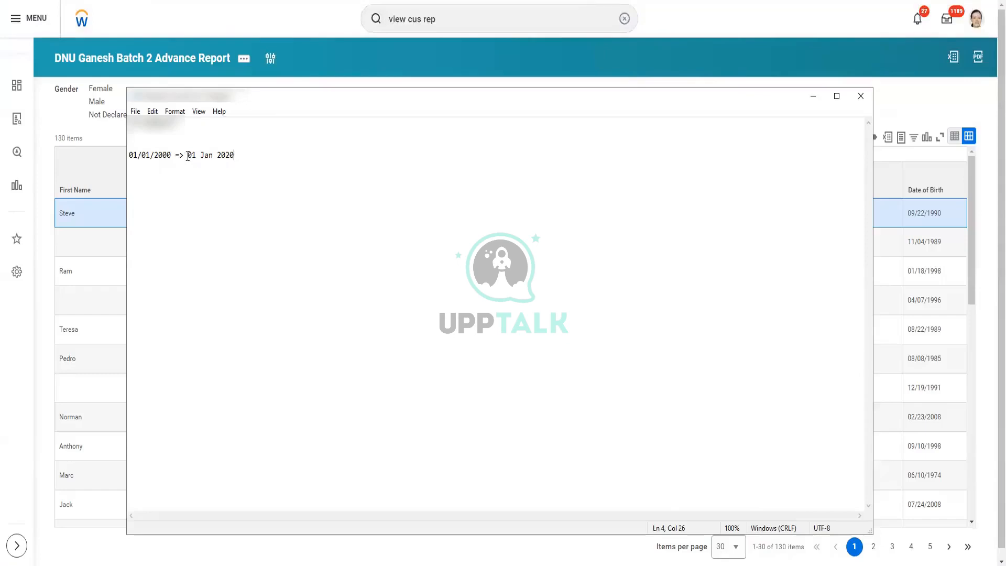
{"action": "left_click_drag", "start_coordinate": [187, 155], "coordinate": [227, 155]}
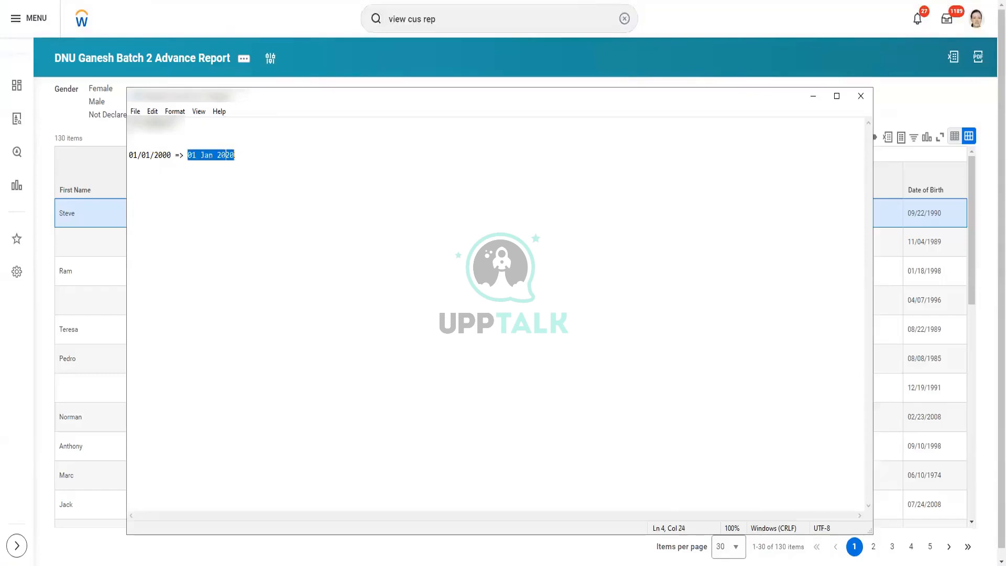
{"action": "left_click", "coordinate": [196, 168]}
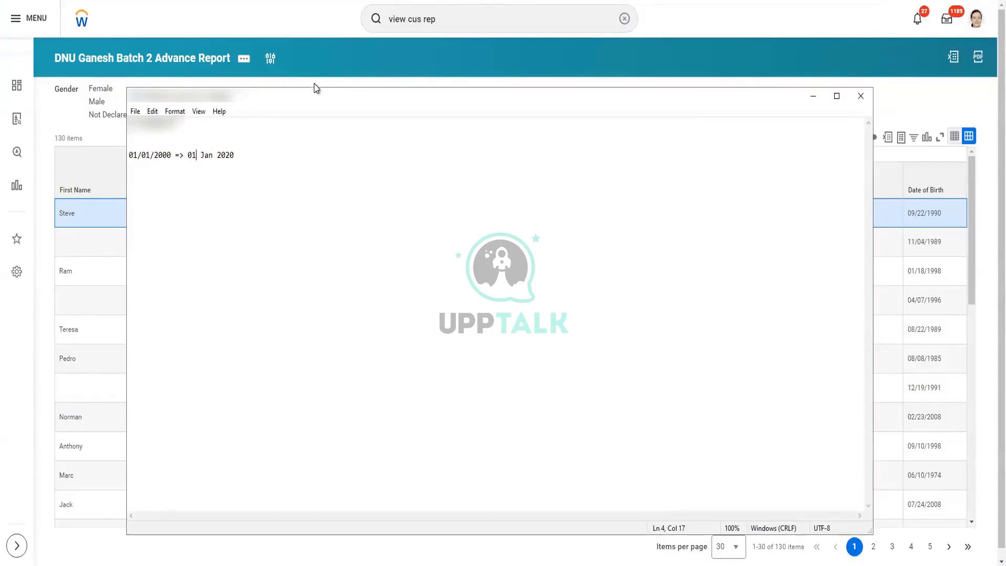
- Switch back to Workday, open the Create Calculated Field task, and name the field CF FD Hire Date - DD MMM YYYYY on Worker
{"action": "left_click", "coordinate": [436, 30]}
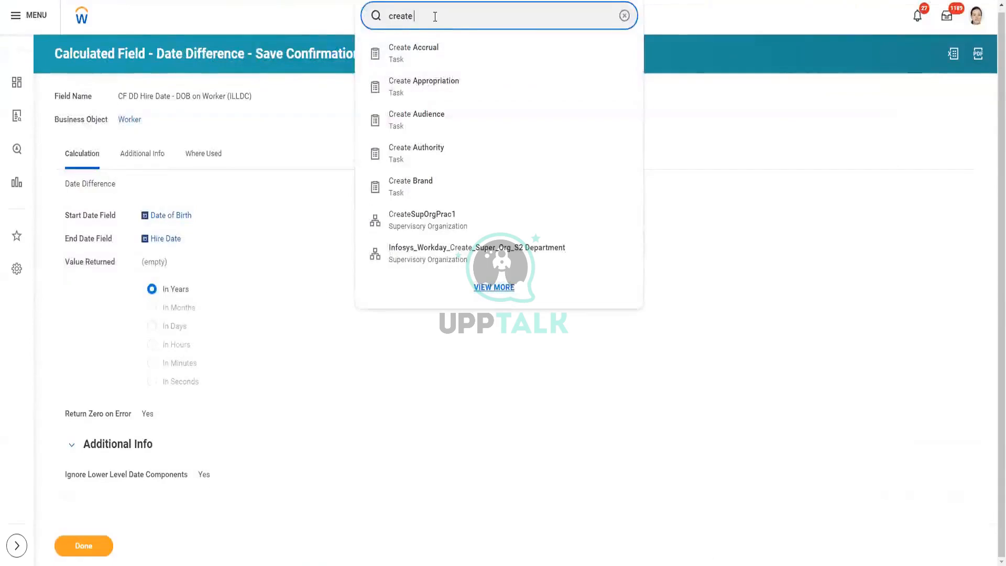
{"action": "type", "text": "cal fie"}
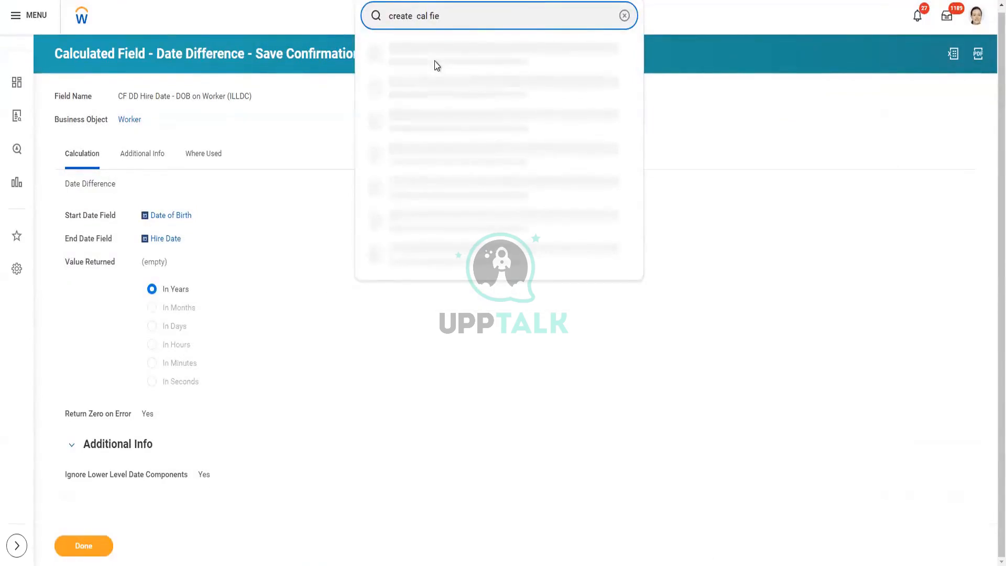
{"action": "left_click", "coordinate": [434, 60]}
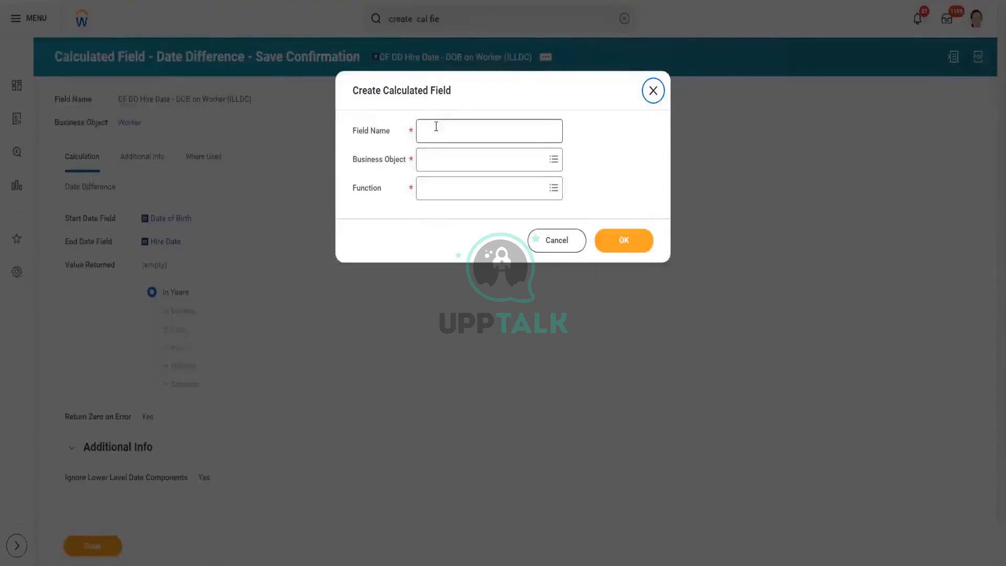
{"action": "left_click", "coordinate": [435, 127]}
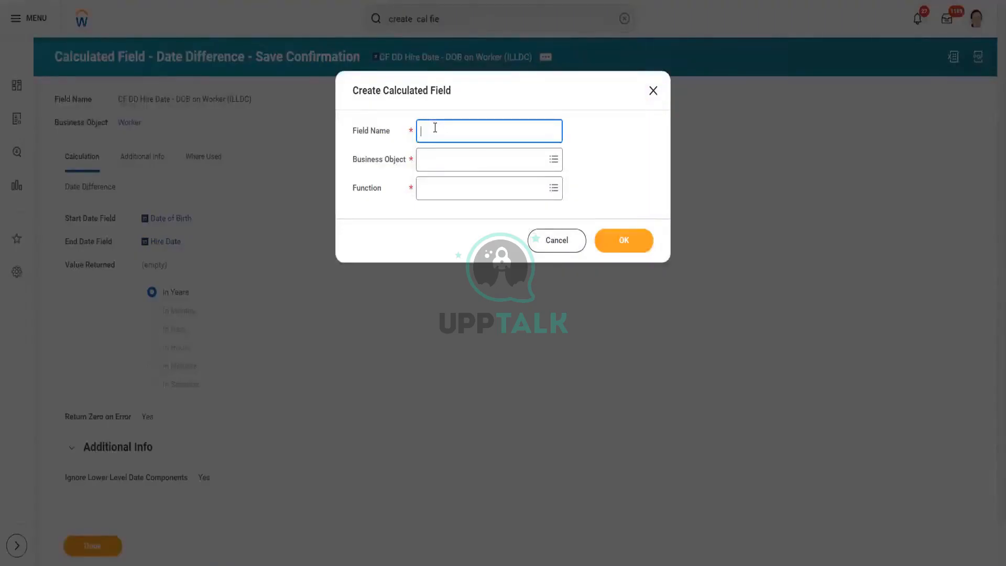
{"action": "type", "text": "CF F"}
{"action": "type", "text": "D Hire Date - DD MMM YYYYY"}
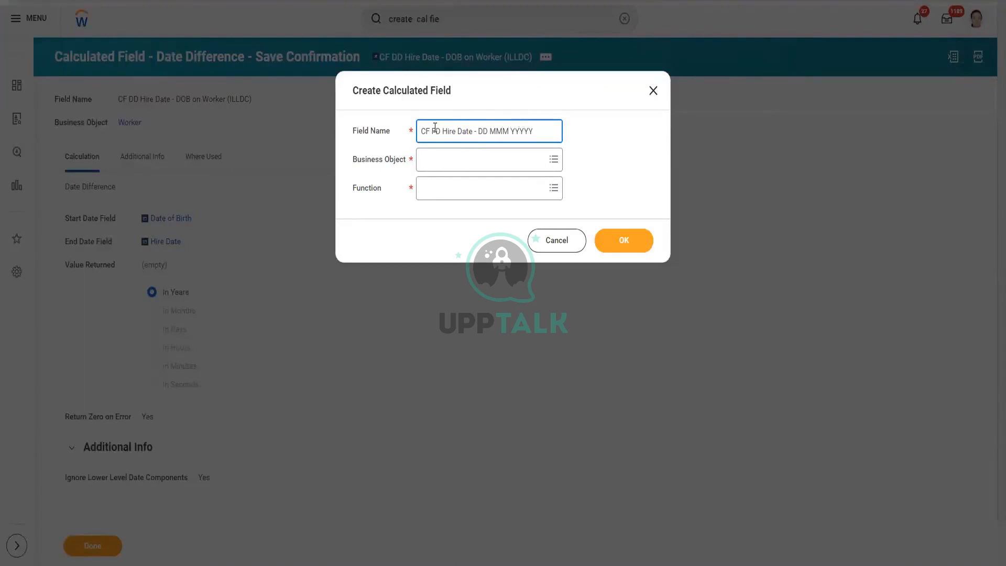
{"action": "type", "text": " on Worker"}
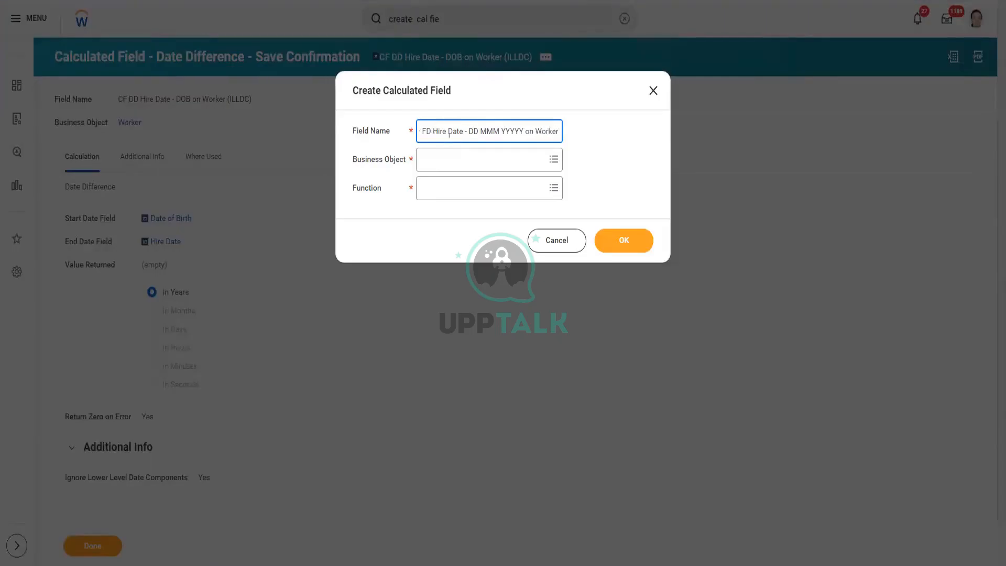
- Set the new field's business object to Worker and its function to Format Date, and submit the details
{"action": "left_click", "coordinate": [457, 162]}
{"action": "type", "text": "Worker"}
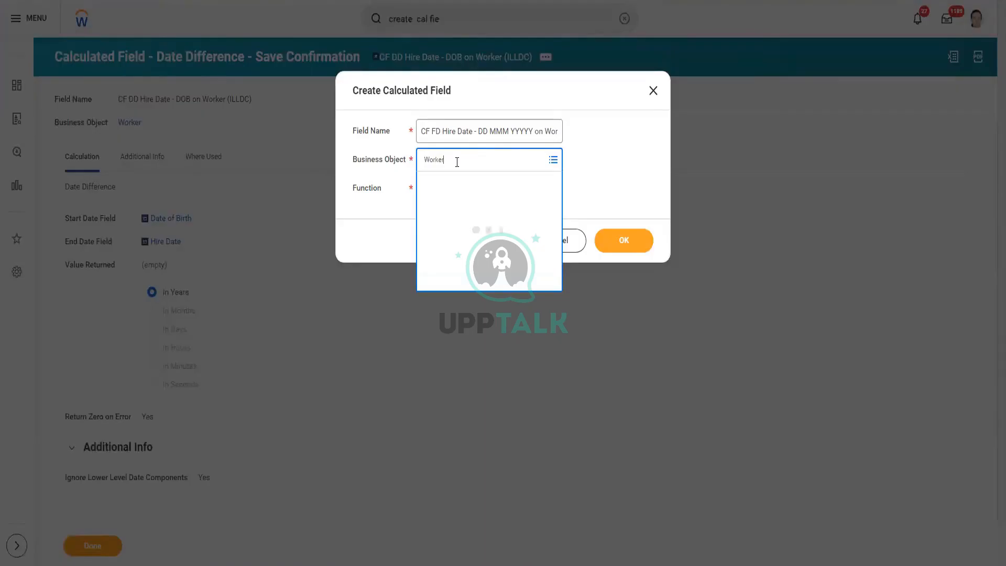
{"action": "left_click", "coordinate": [450, 205]}
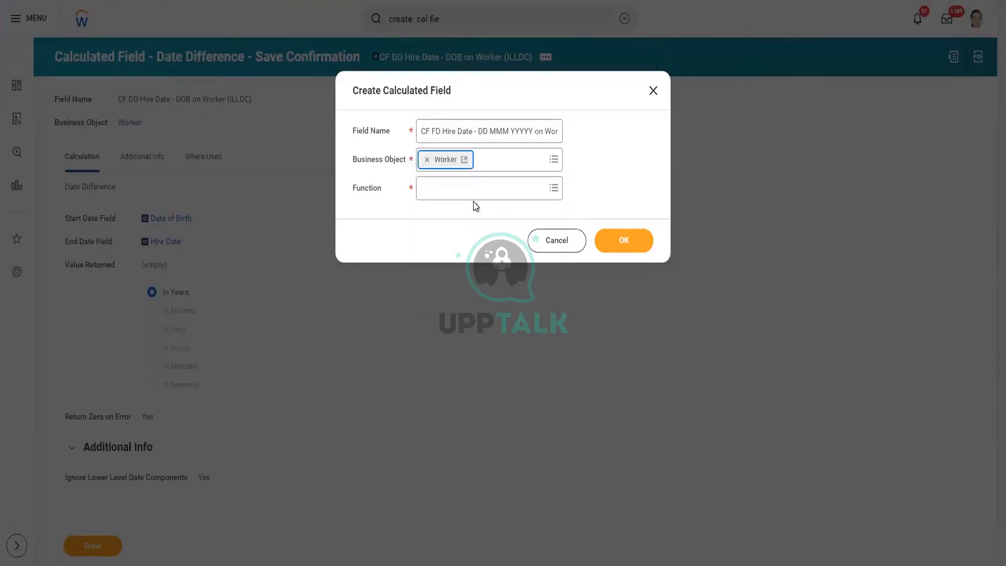
{"action": "left_click", "coordinate": [469, 190]}
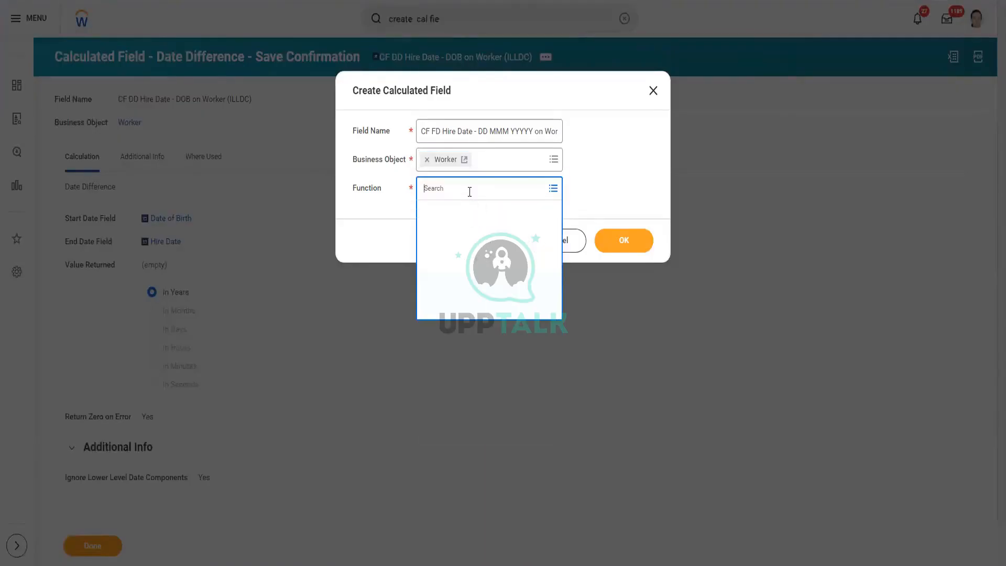
{"action": "type", "text": "format"}
{"action": "left_click", "coordinate": [481, 239]}
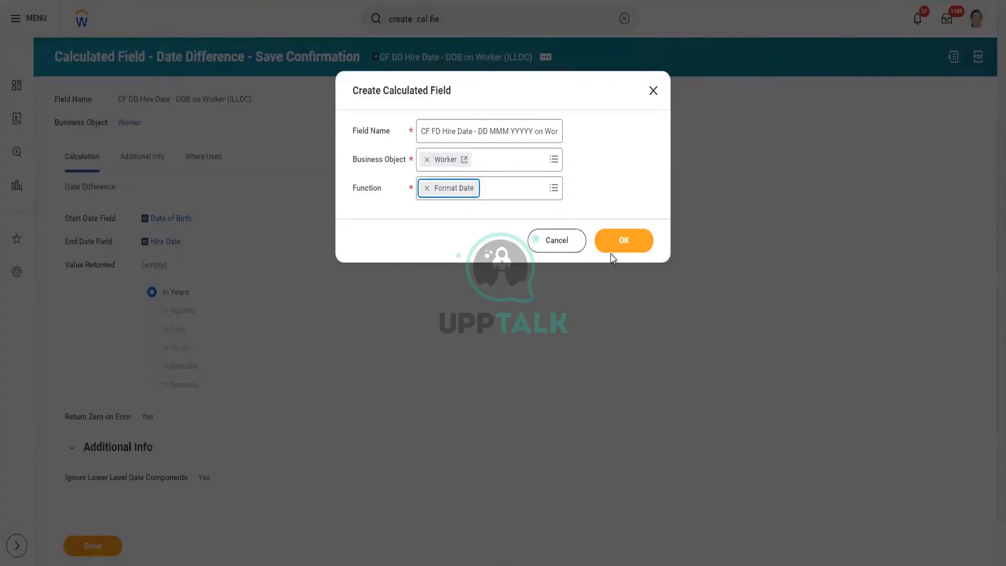
{"action": "left_click", "coordinate": [617, 251]}
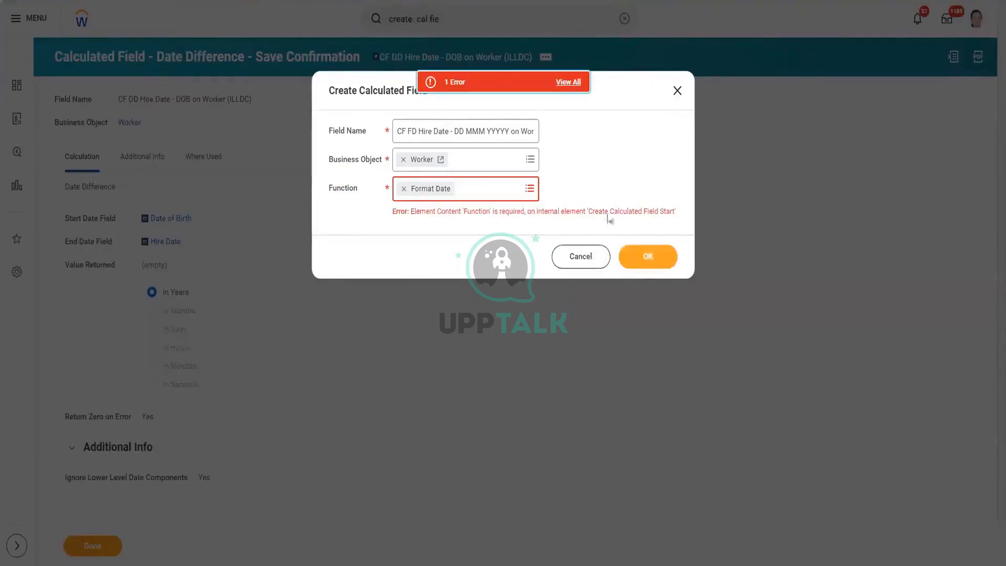
- Correct the field name to CF FD Hire Date - DD MMM YYYY on Worker and continue to the Format Date definition
{"action": "left_click", "coordinate": [533, 131]}
{"action": "key", "text": "BackSpace"}
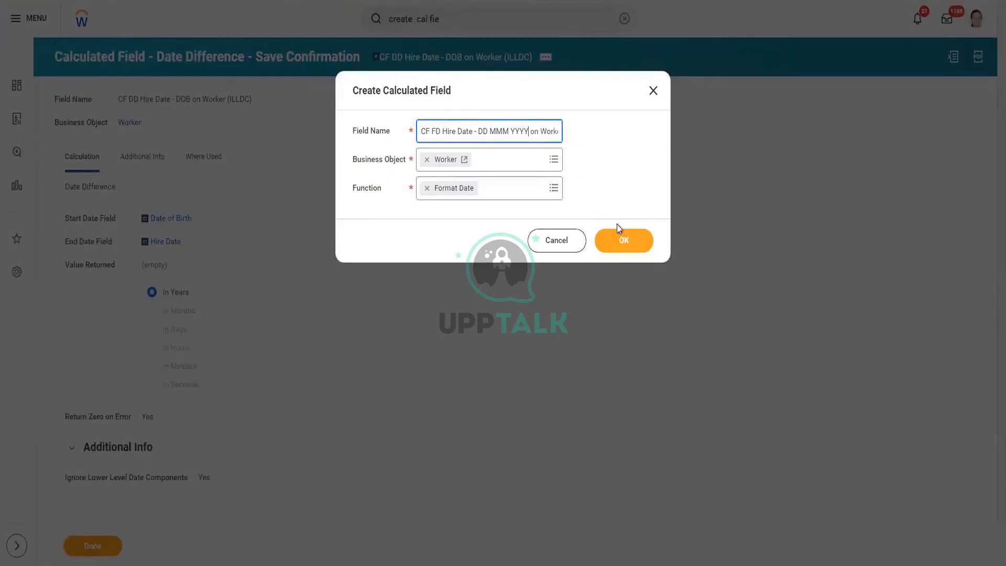
{"action": "left_click", "coordinate": [622, 240]}
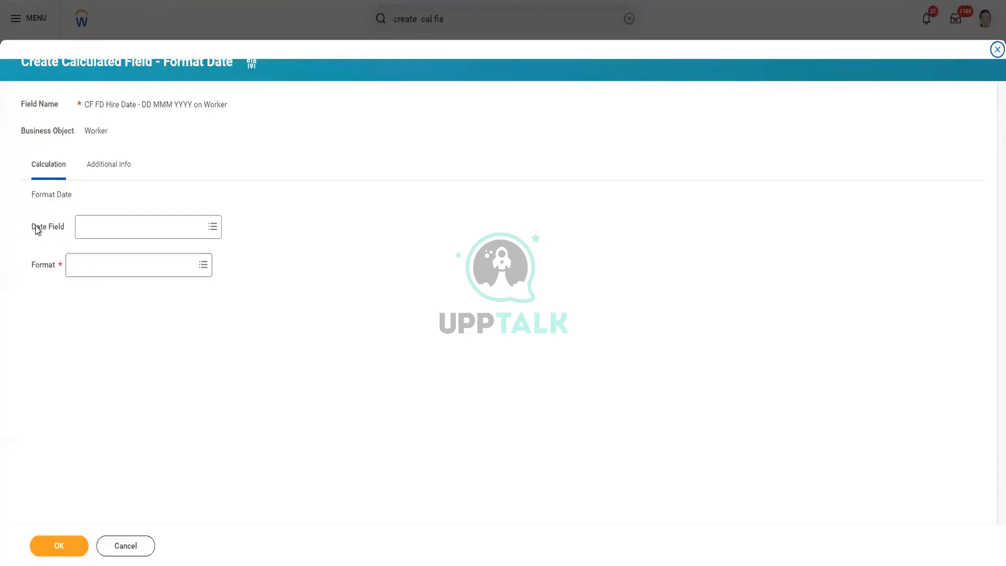
- Set the date field of the Format Date calculation to Hire Date
{"action": "triple_click", "coordinate": [67, 233]}
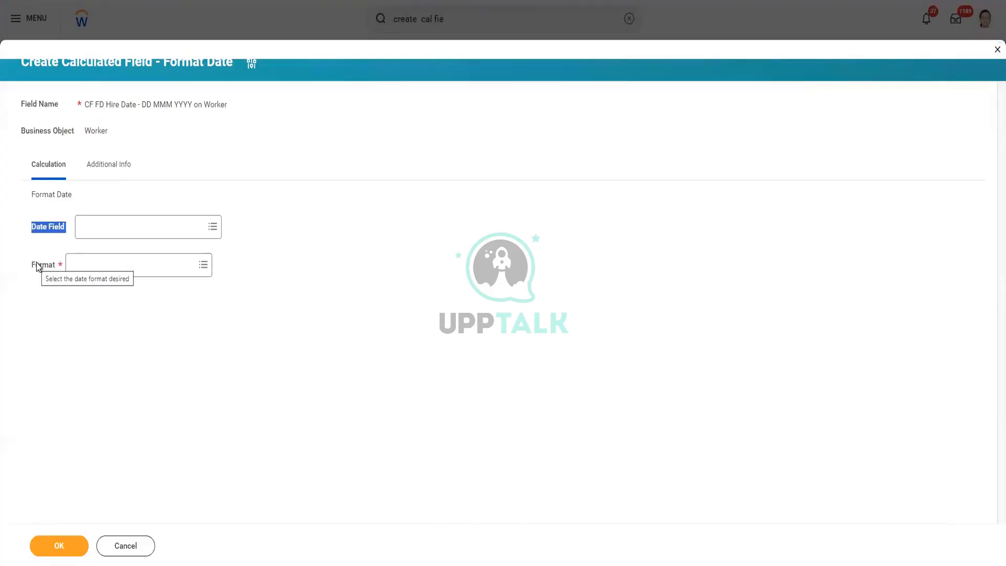
{"action": "left_click", "coordinate": [125, 229]}
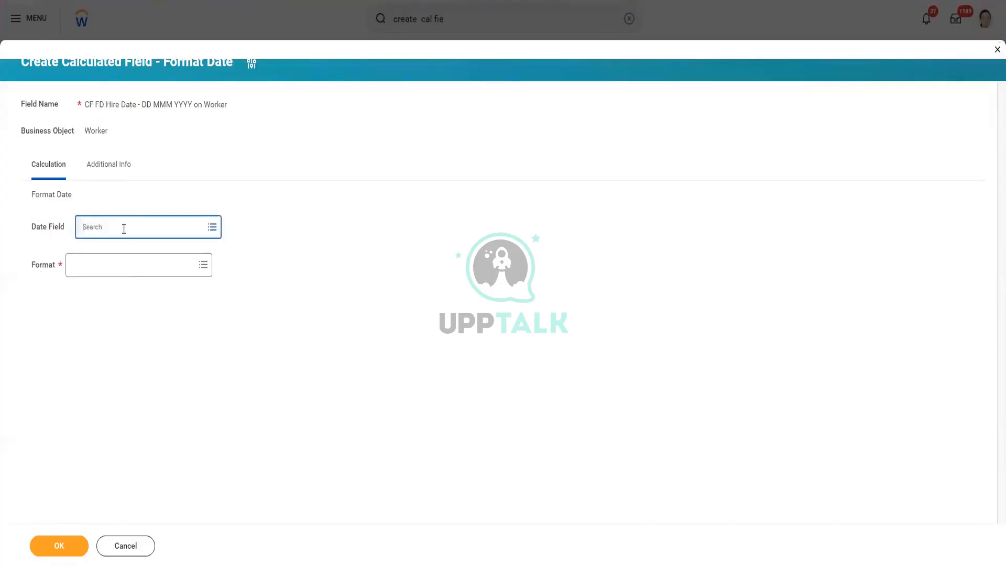
{"action": "type", "text": "Hi re"}
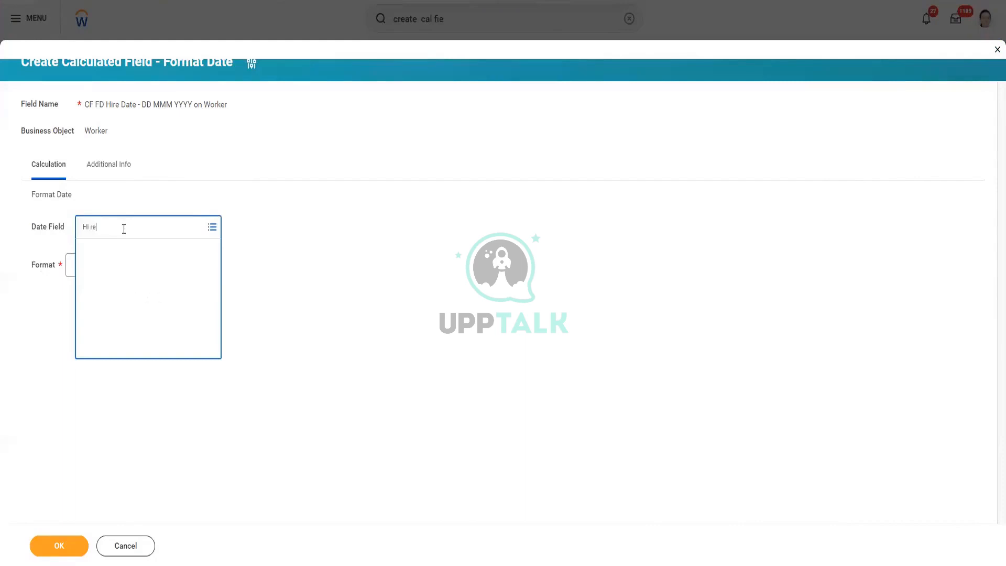
{"action": "key", "text": "BackSpace"}
{"action": "key", "text": "BackSpace"}
{"action": "key", "text": "BackSpace"}
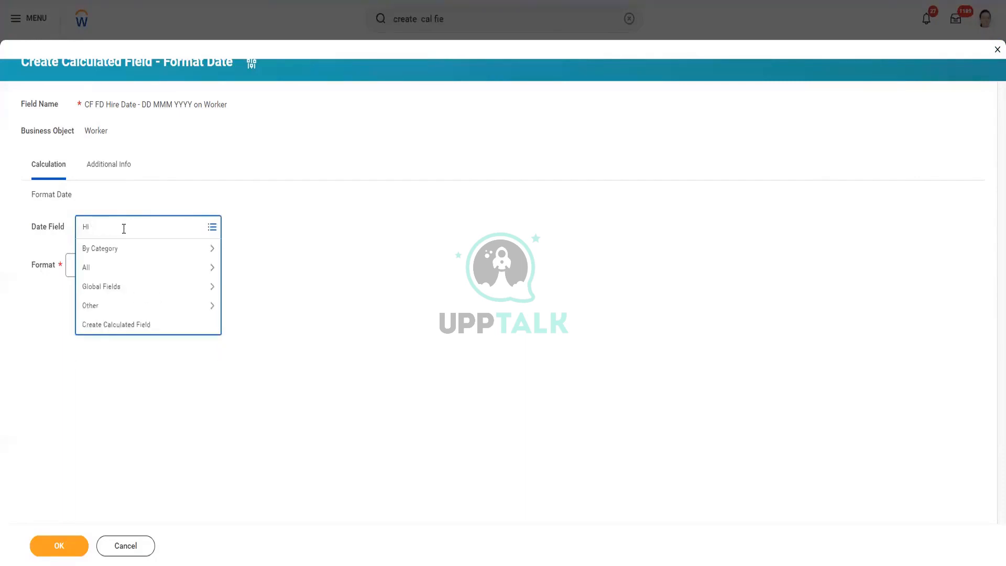
{"action": "type", "text": "re Date"}
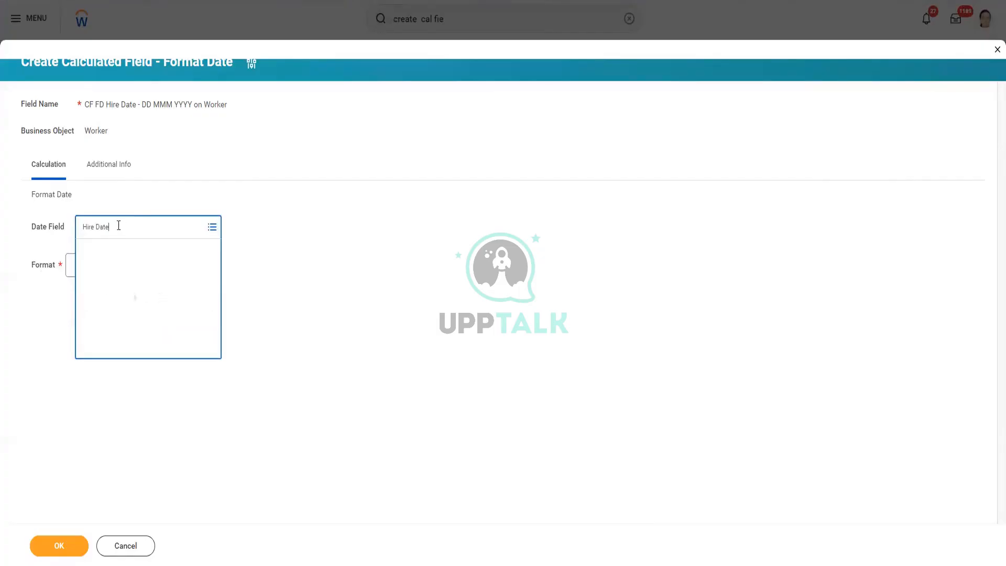
{"action": "left_click", "coordinate": [130, 272]}
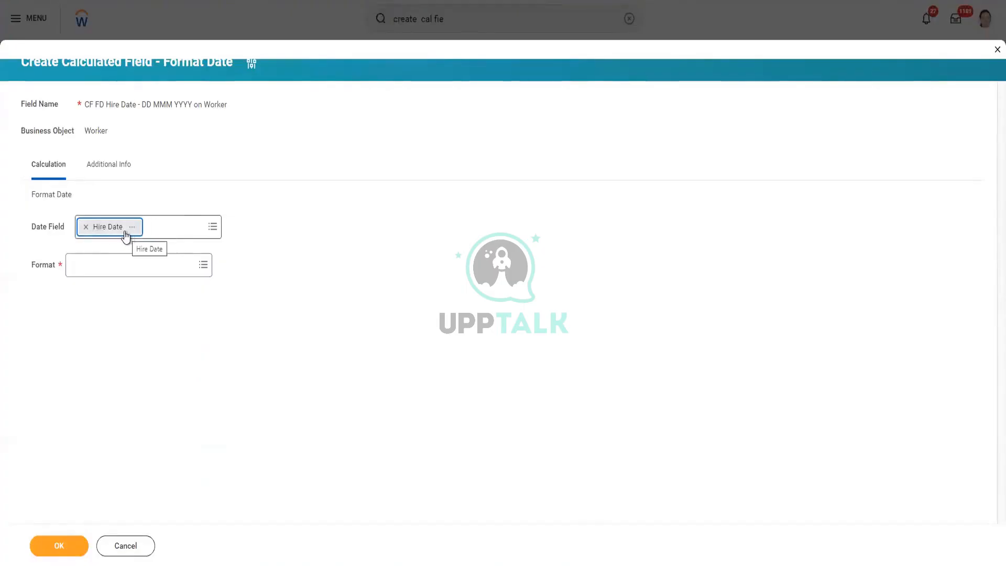
- Review the available date formats and set the calculation's format to Format Mask
{"action": "left_click", "coordinate": [102, 270]}
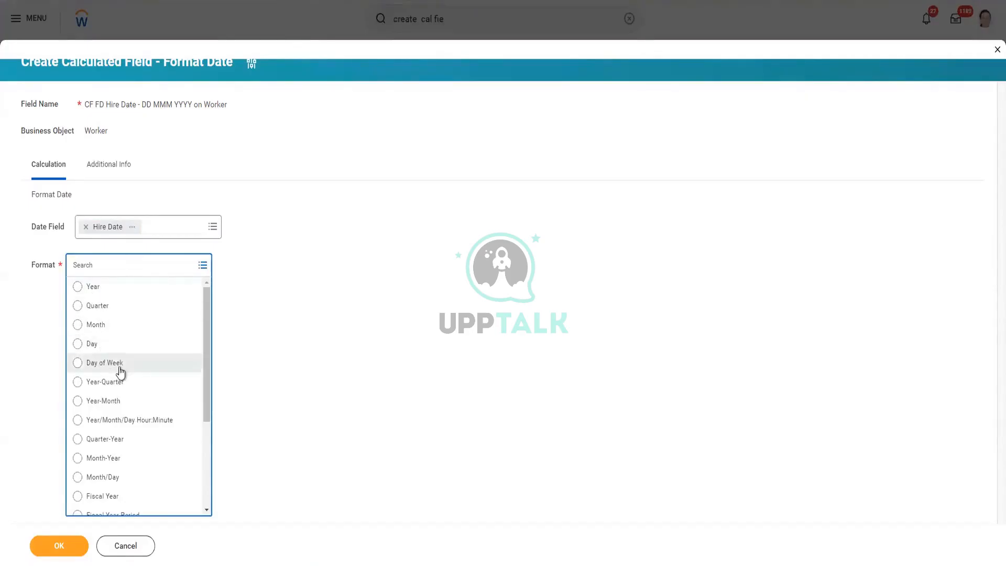
{"action": "scroll", "coordinate": [131, 419], "scroll_direction": "down", "scroll_amount": 3}
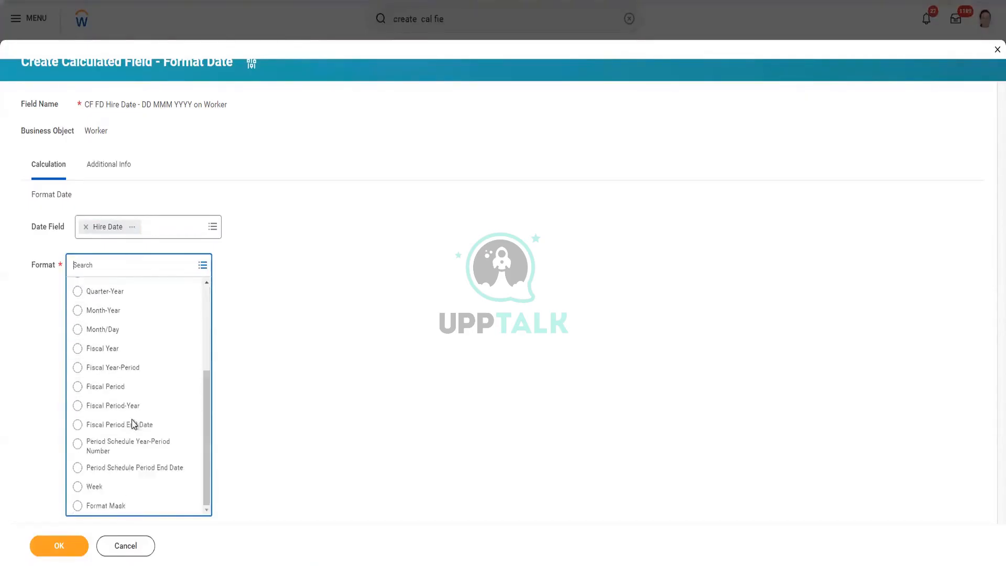
{"action": "scroll", "coordinate": [124, 371], "scroll_direction": "up", "scroll_amount": 2}
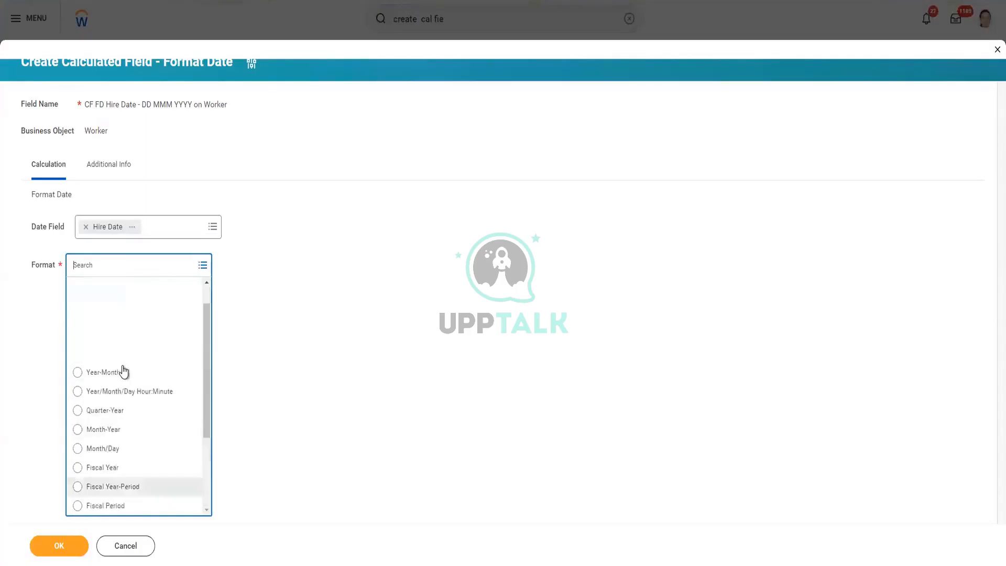
{"action": "scroll", "coordinate": [124, 371], "scroll_direction": "up", "scroll_amount": 1}
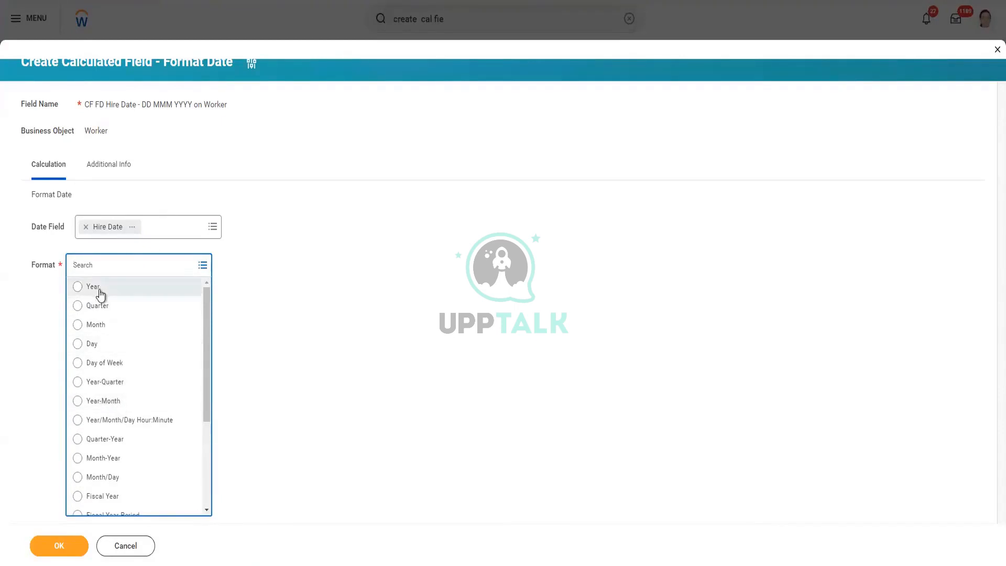
{"action": "scroll", "coordinate": [92, 356], "scroll_direction": "down", "scroll_amount": 2}
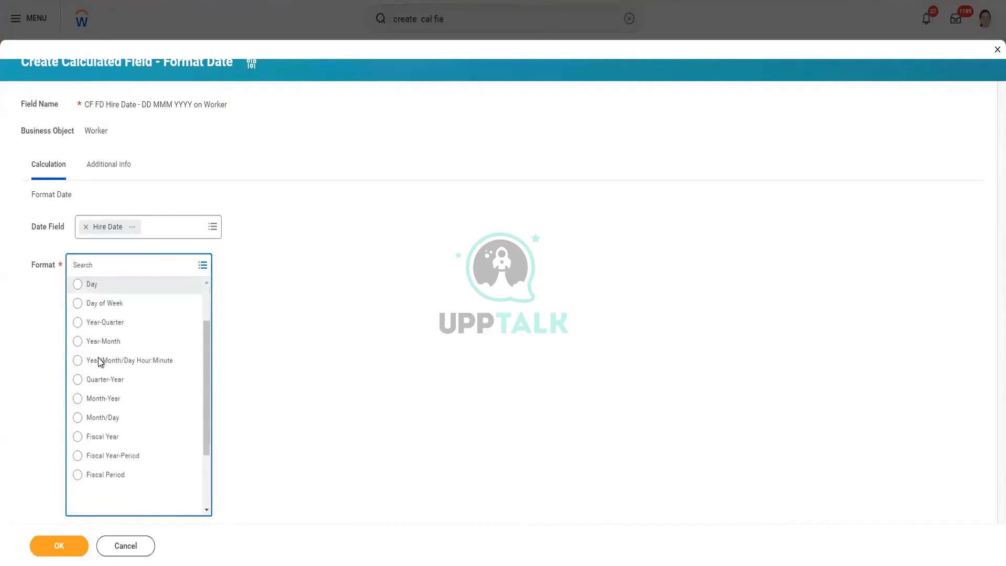
{"action": "scroll", "coordinate": [131, 341], "scroll_direction": "up", "scroll_amount": 2}
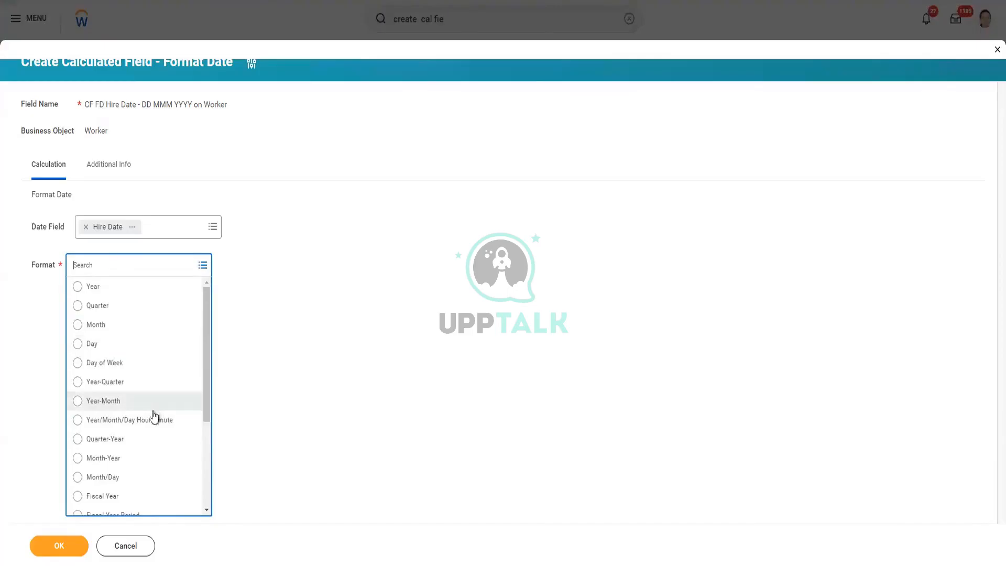
{"action": "scroll", "coordinate": [154, 416], "scroll_direction": "down", "scroll_amount": 4}
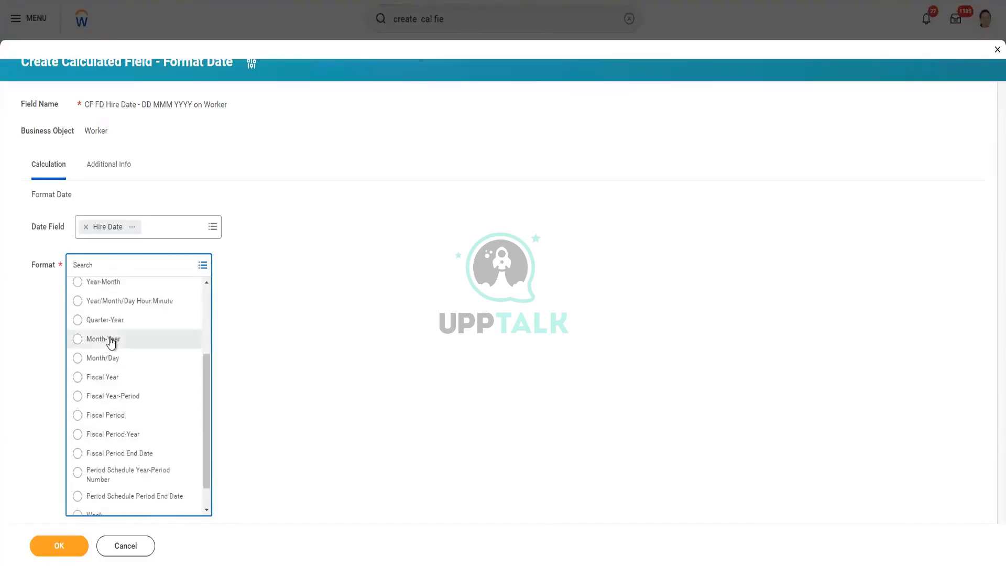
{"action": "scroll", "coordinate": [112, 345], "scroll_direction": "down", "scroll_amount": 1}
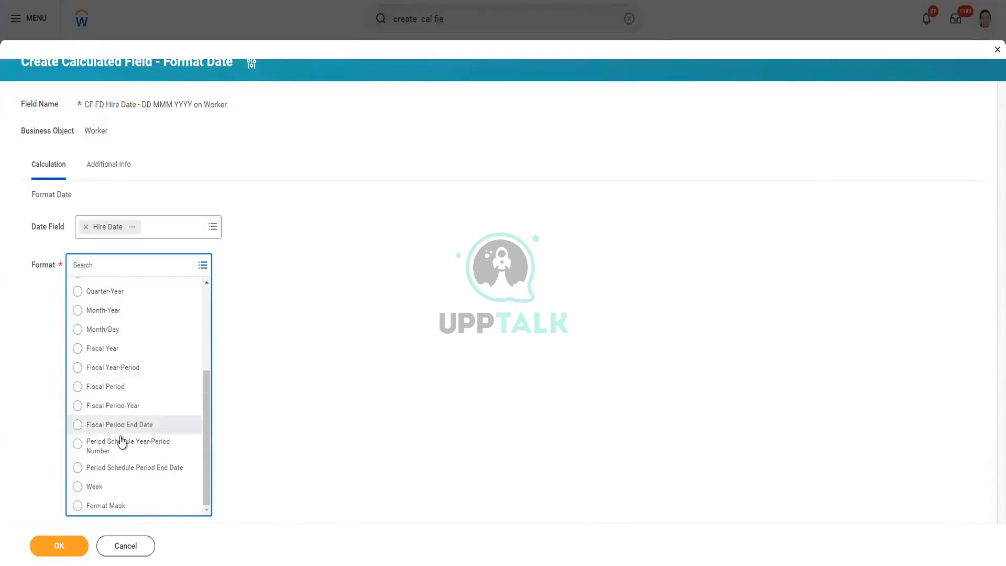
{"action": "scroll", "coordinate": [117, 443], "scroll_direction": "up", "scroll_amount": 2}
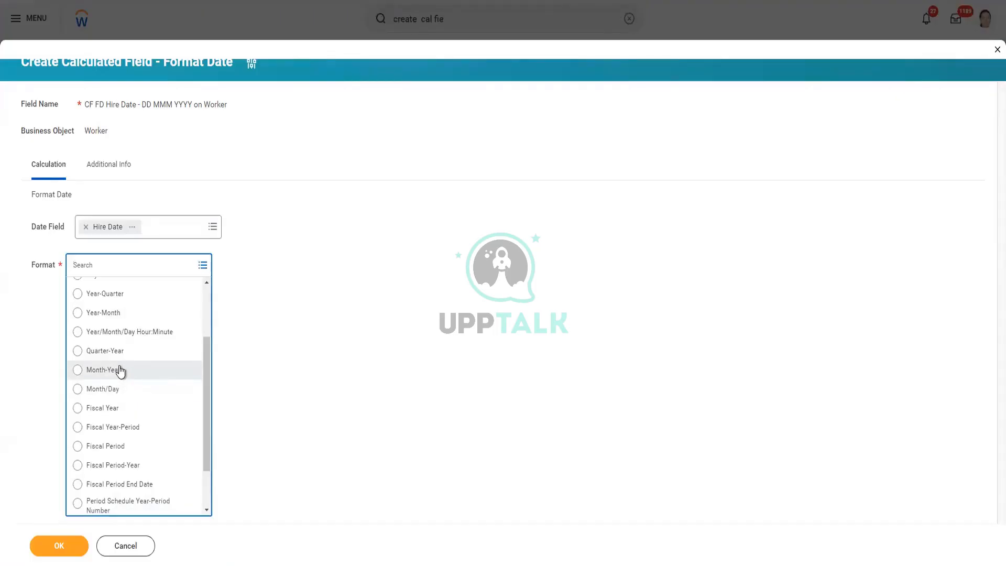
{"action": "scroll", "coordinate": [121, 367], "scroll_direction": "down", "scroll_amount": 2}
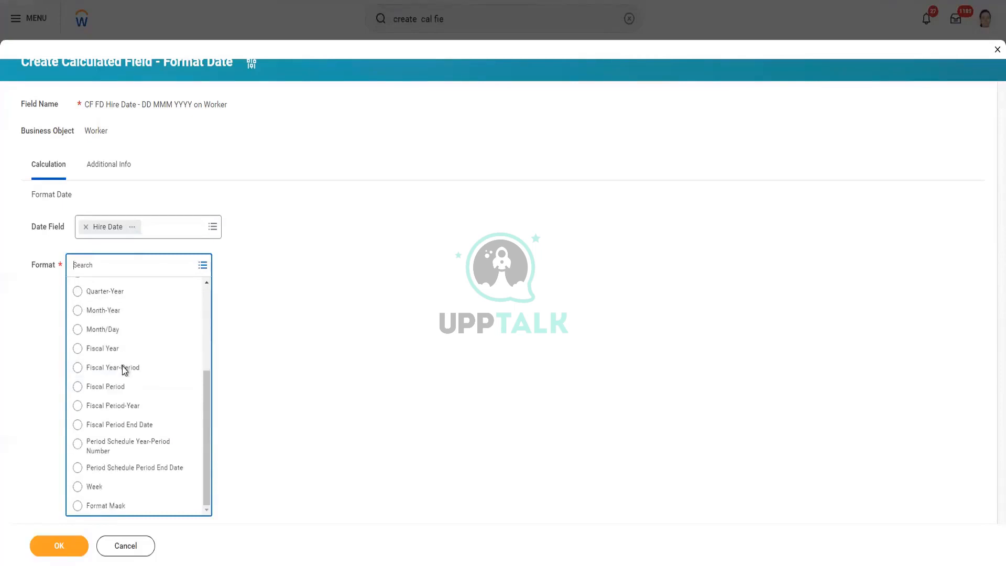
{"action": "left_click", "coordinate": [105, 505]}
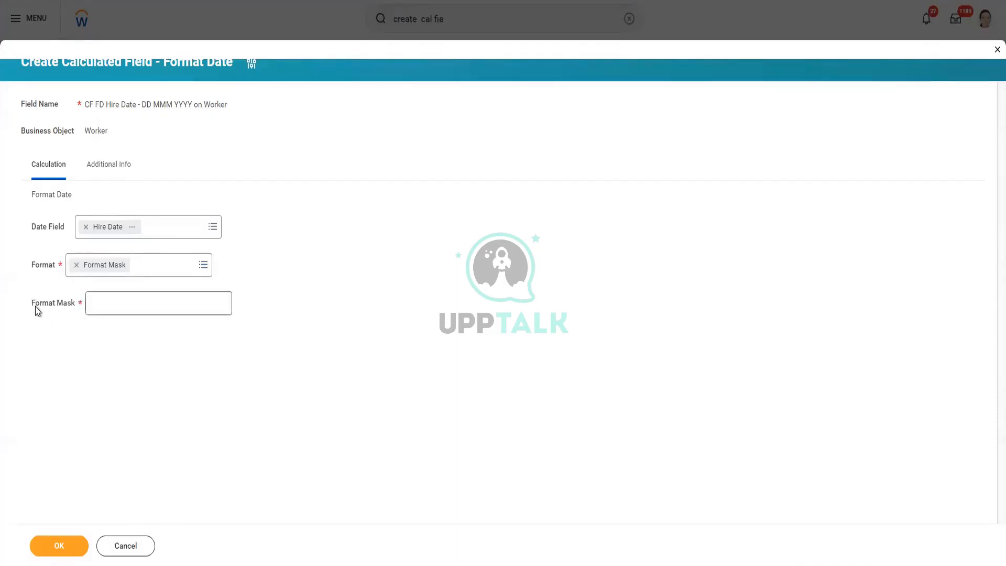
- Set the format mask to dd MMM yyyy and save the calculated field
{"action": "mouse_move", "coordinate": [37, 311]}
{"action": "left_click", "coordinate": [86, 303]}
{"action": "mouse_move", "coordinate": [125, 304]}
{"action": "mouse_move", "coordinate": [135, 302]}
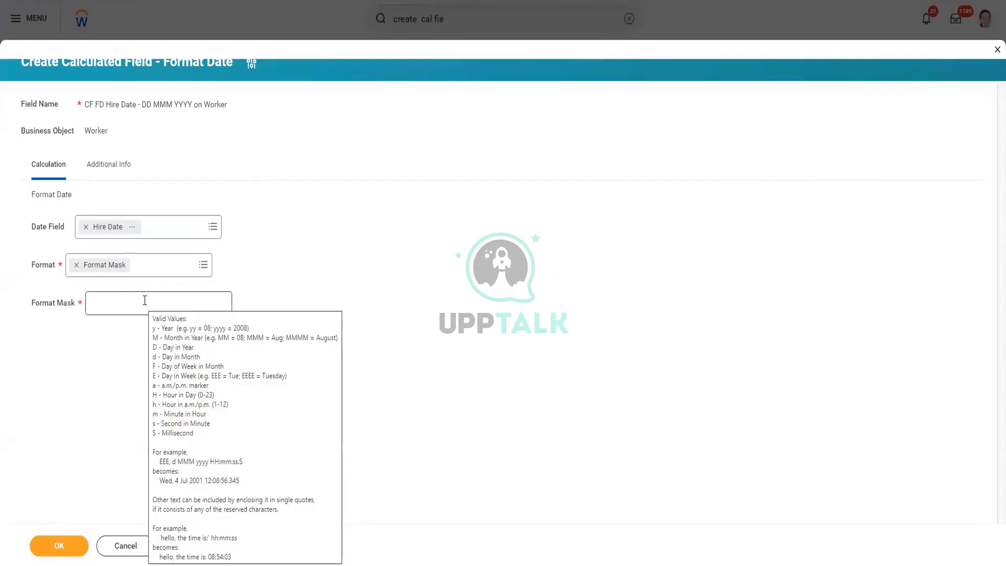
{"action": "left_click", "coordinate": [145, 300]}
{"action": "type", "text": "dd "}
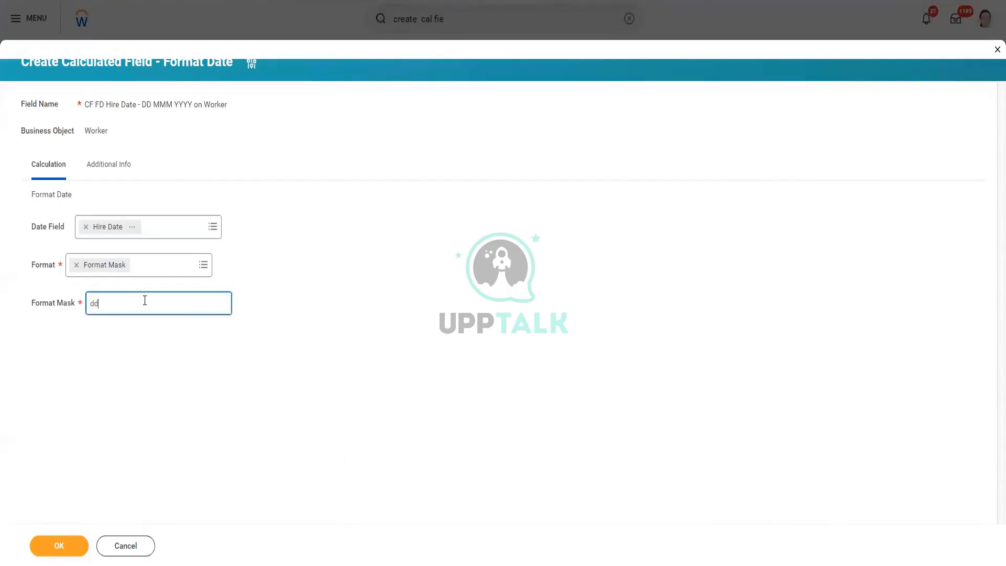
{"action": "type", "text": "MMM yyyy"}
{"action": "left_click", "coordinate": [68, 554]}
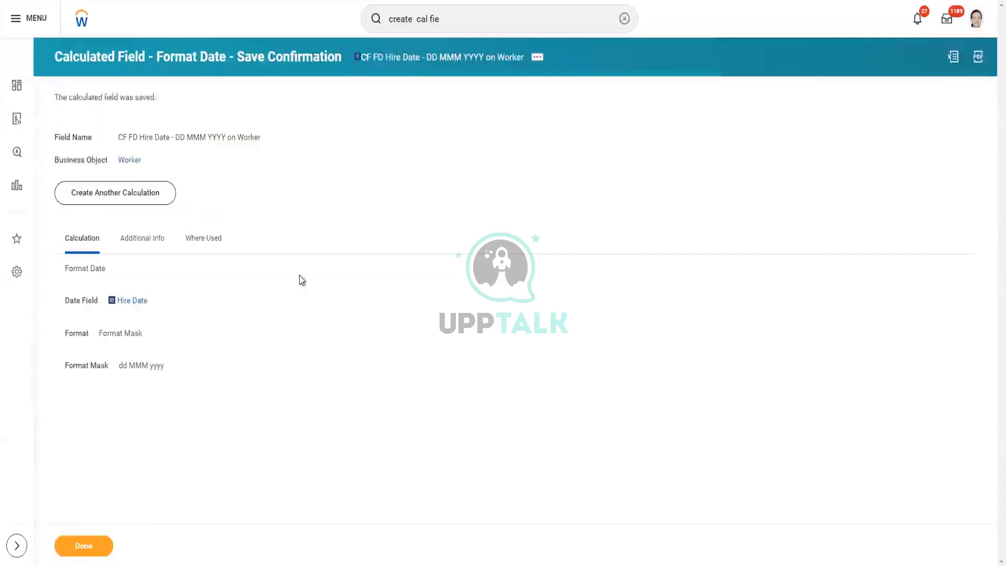
- Copy the saved calculated field's name and open the Batch 2 advanced custom report for editing
{"action": "right_click", "coordinate": [443, 64]}
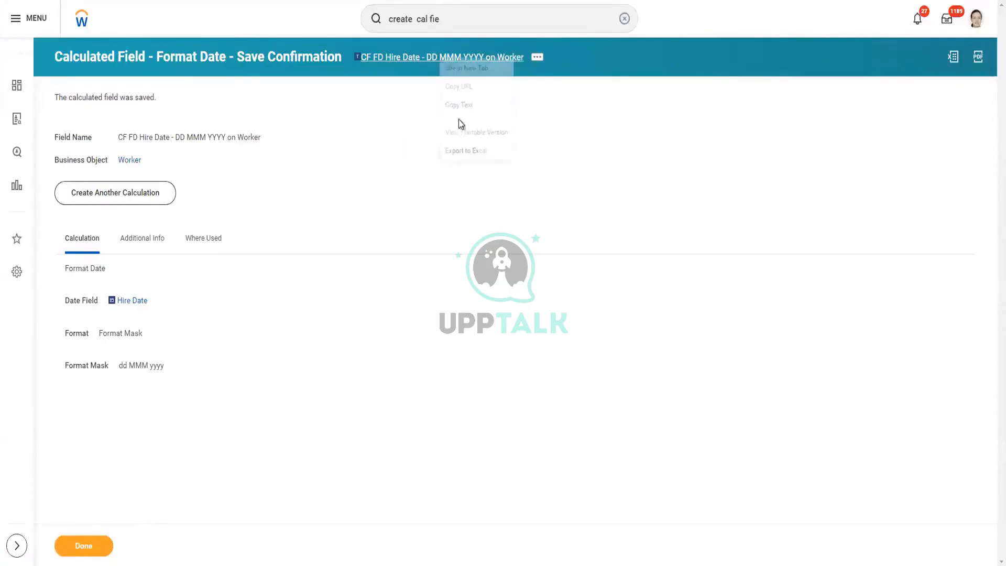
{"action": "left_click", "coordinate": [459, 109]}
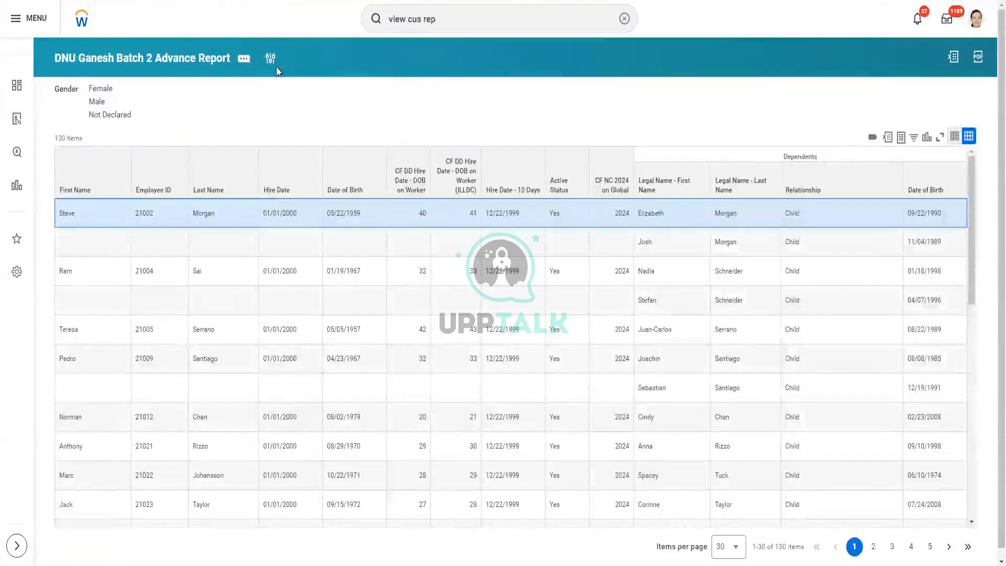
{"action": "left_click", "coordinate": [244, 59]}
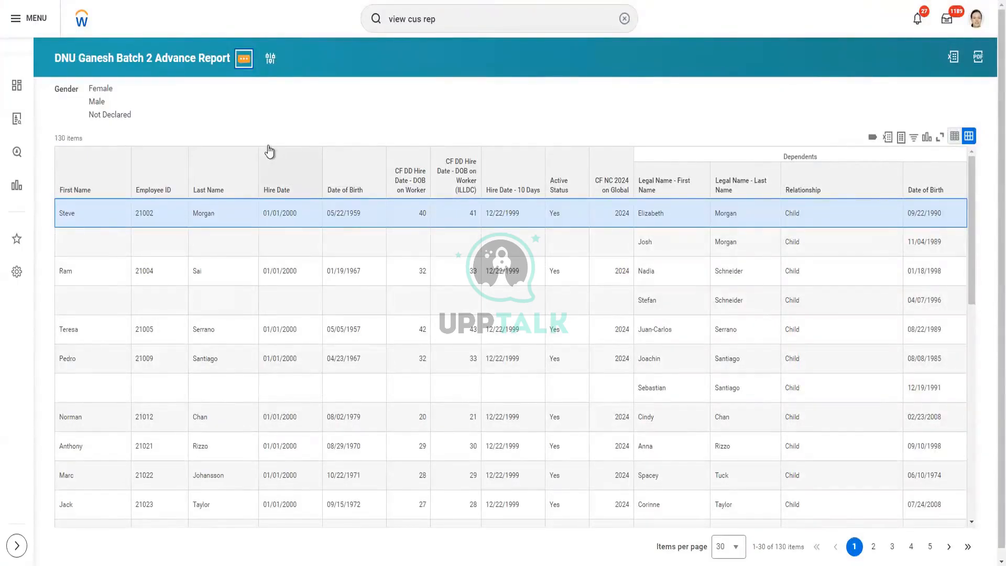
{"action": "left_click", "coordinate": [245, 61]}
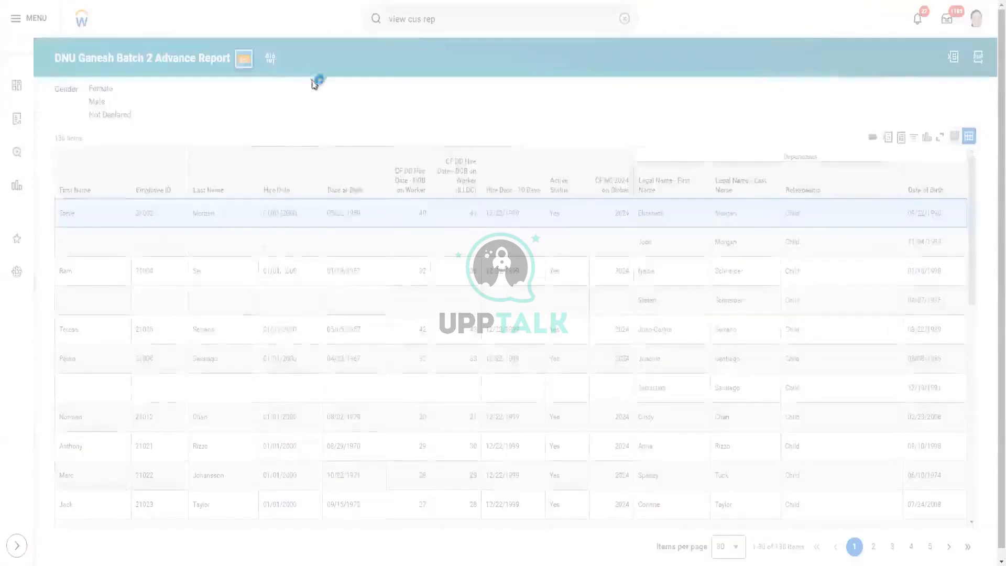
{"action": "mouse_move", "coordinate": [317, 105]}
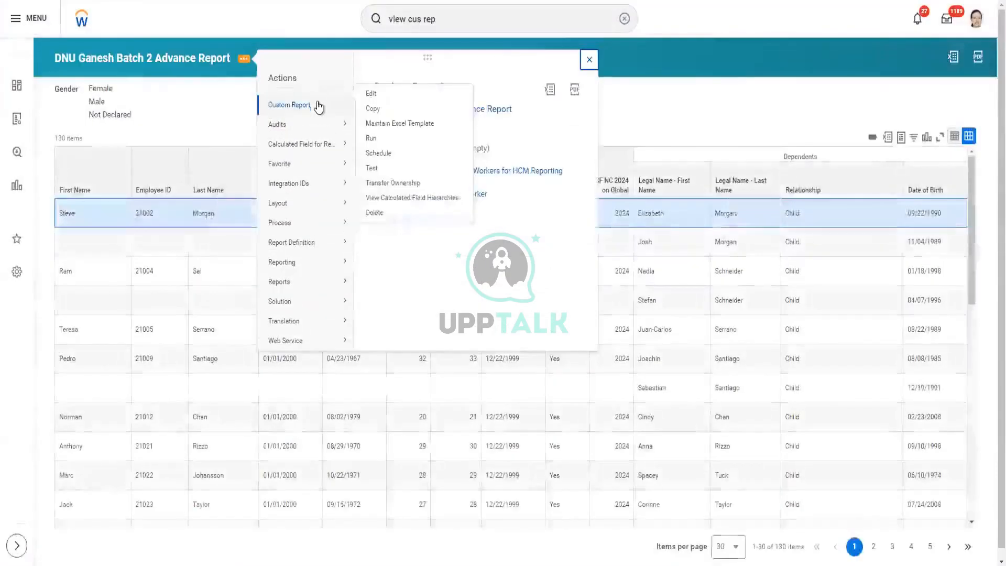
{"action": "left_click", "coordinate": [369, 95]}
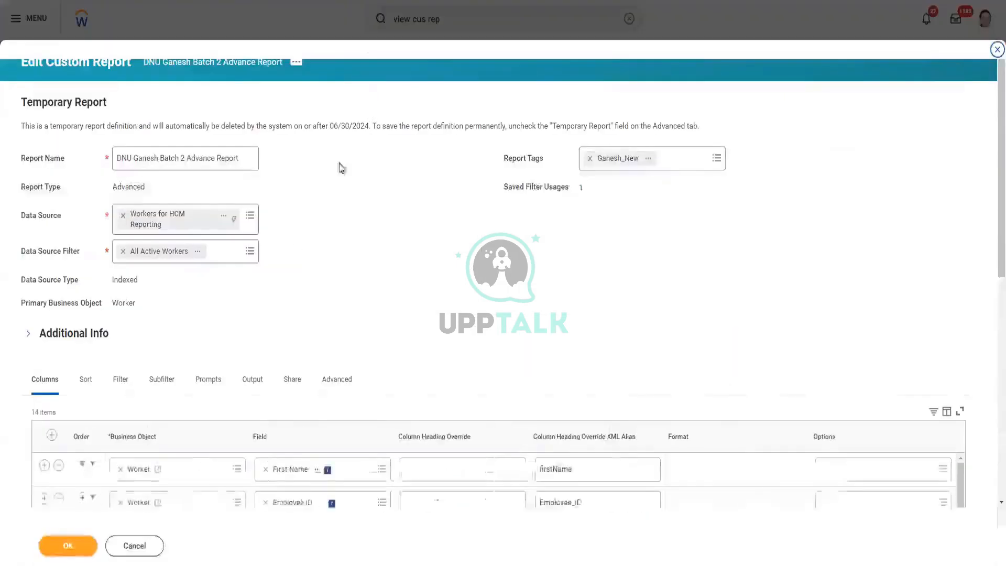
{"action": "scroll", "coordinate": [292, 276], "scroll_direction": "down", "scroll_amount": 5}
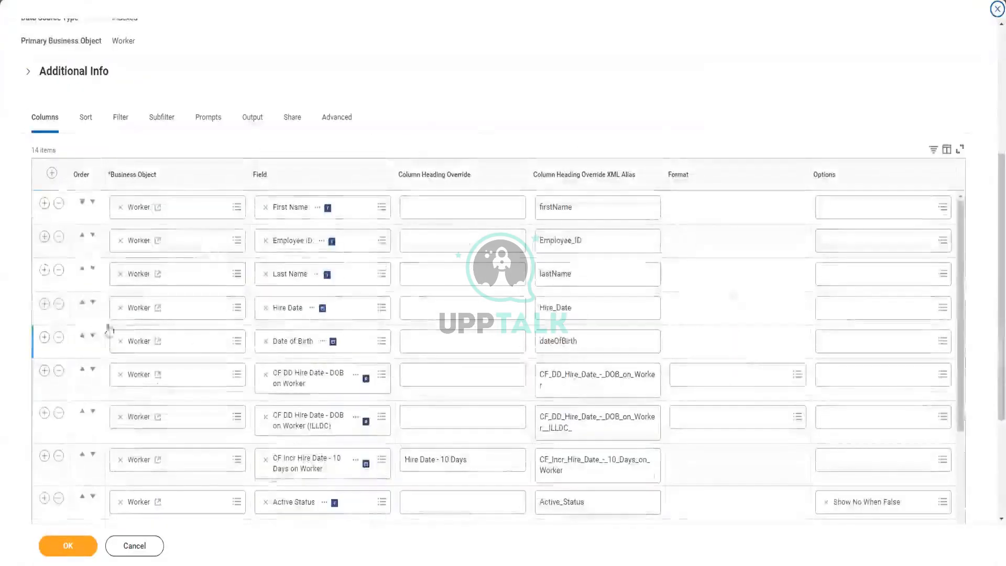
{"action": "left_click", "coordinate": [45, 303]}
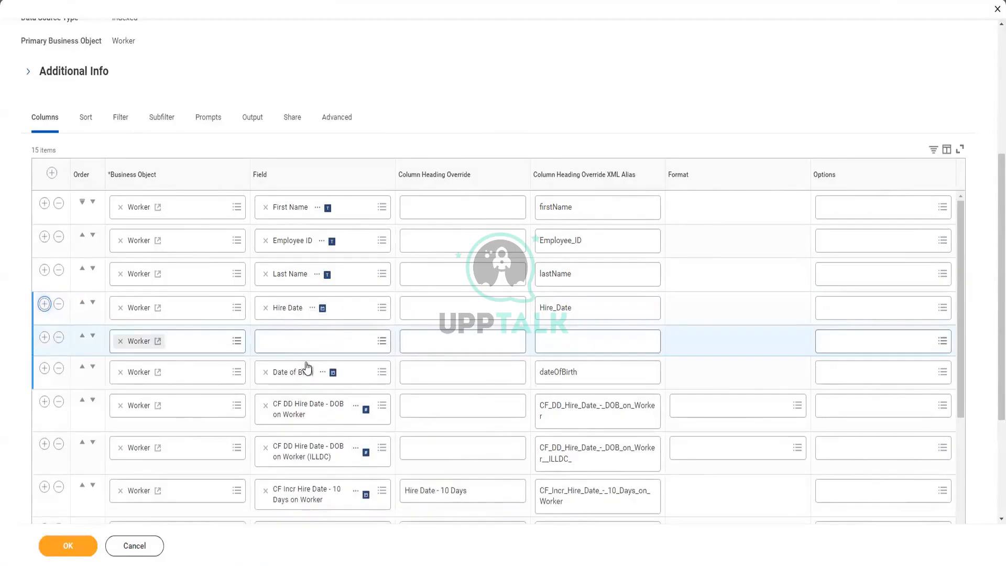
{"action": "left_click", "coordinate": [302, 345]}
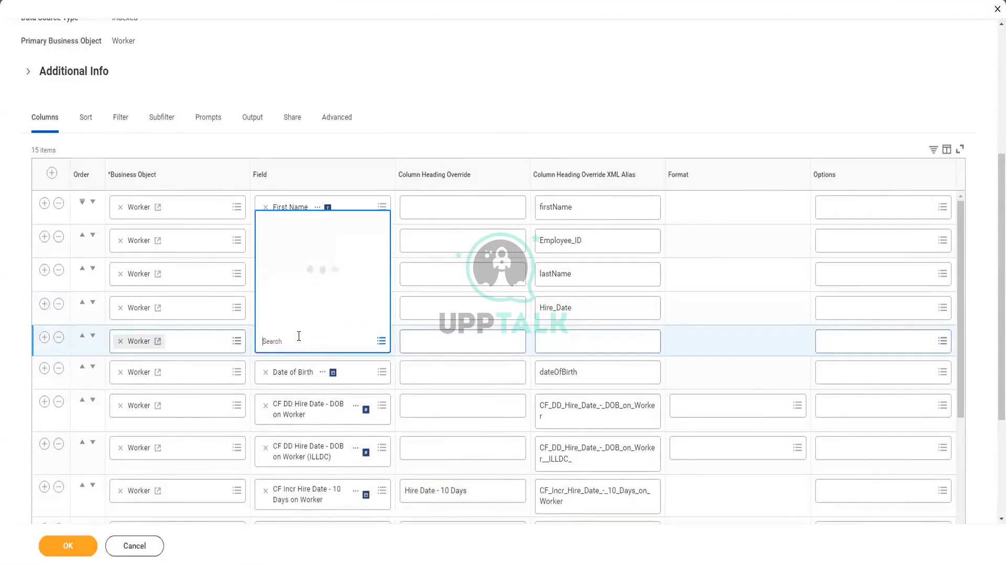
{"action": "key", "text": "ctrl+v"}
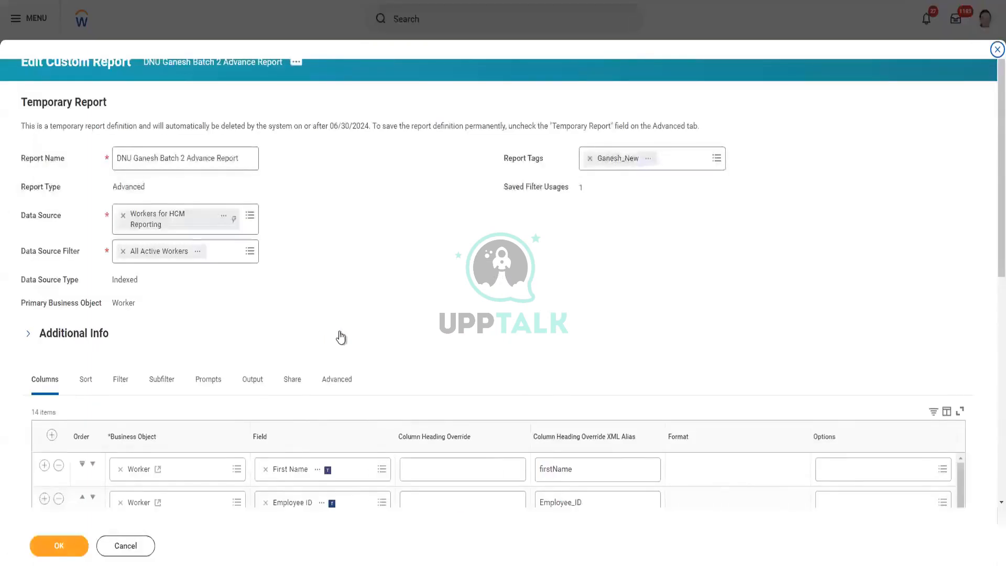
- Add a Worker column directly after Hire Date using the field CF FD Hire Date - DD MMM YYYY on Worker
{"action": "scroll", "coordinate": [341, 345], "scroll_direction": "down", "scroll_amount": 3}
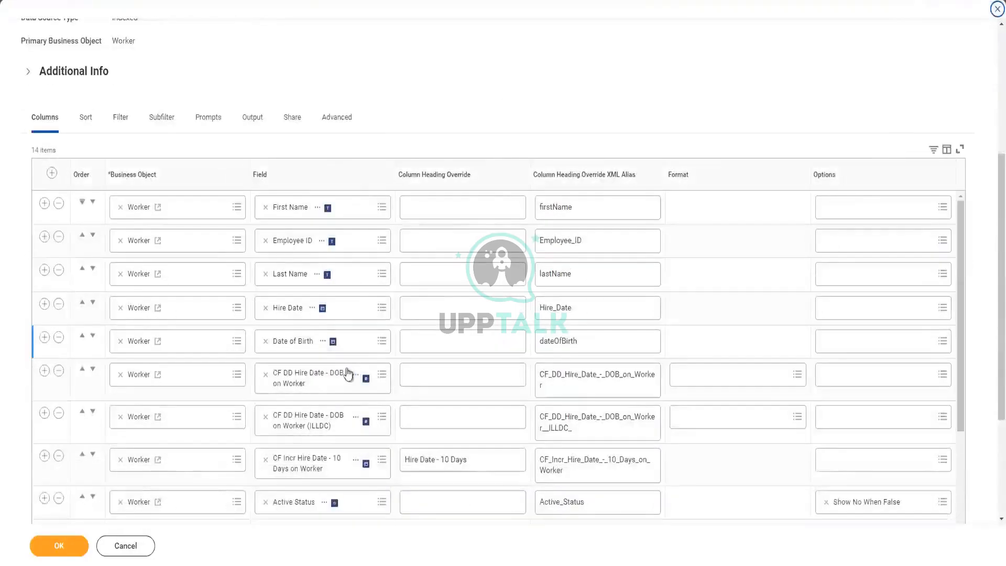
{"action": "left_click", "coordinate": [45, 304]}
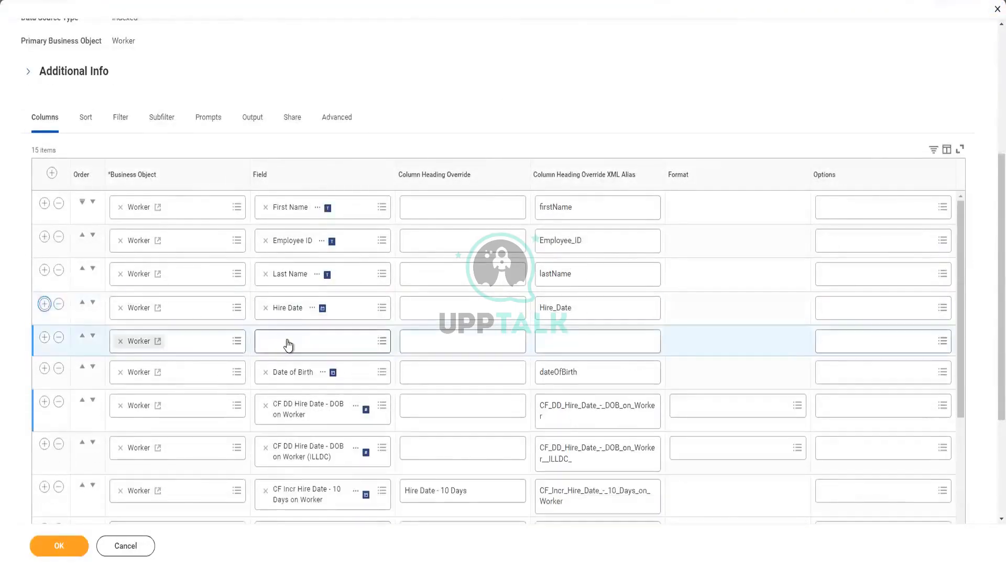
{"action": "left_click", "coordinate": [288, 340]}
{"action": "key", "text": "ctrl+v"}
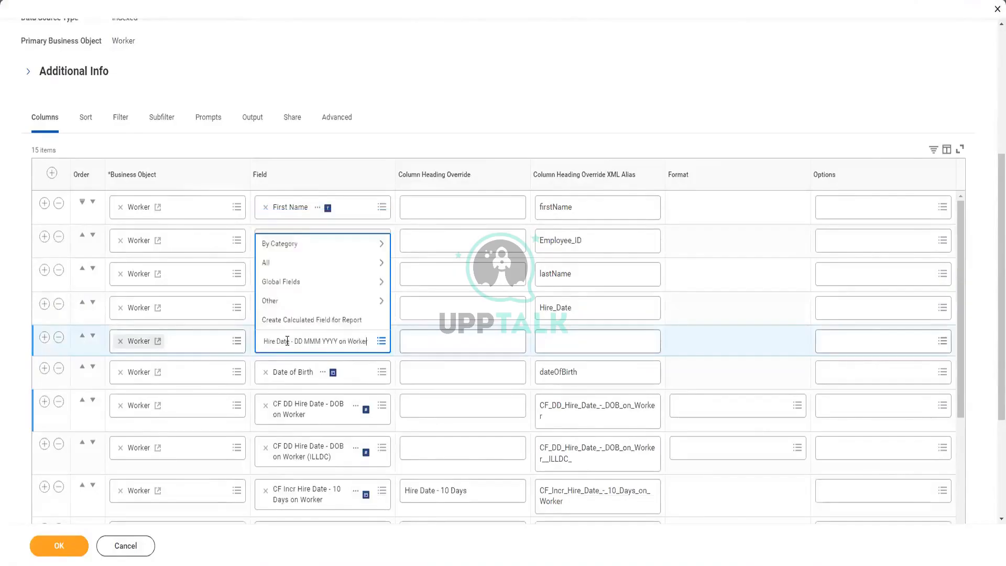
{"action": "key", "text": "Return"}
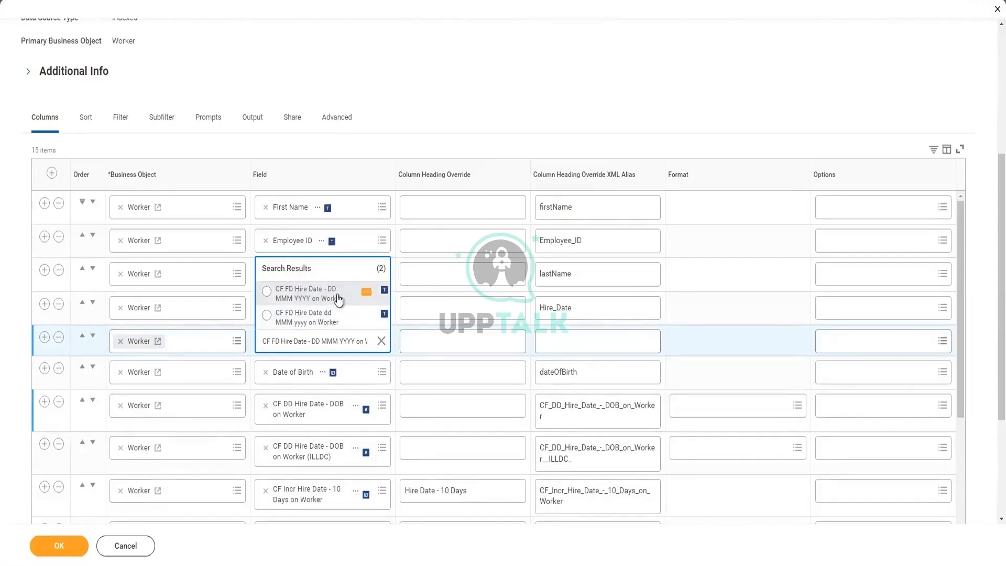
{"action": "left_click", "coordinate": [337, 298]}
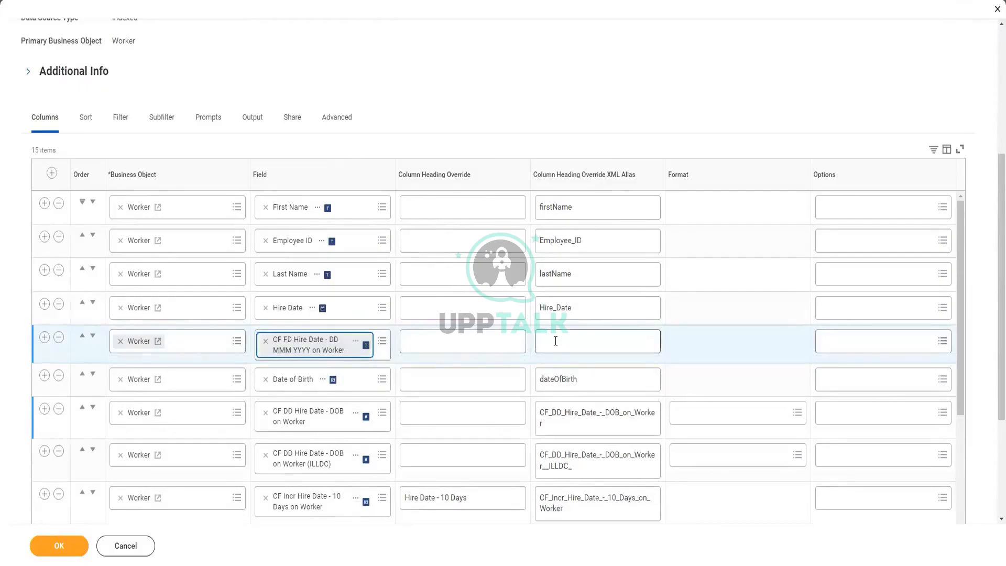
- Set the new column's XML alias override to Formatted Hire Date and submit the report changes
{"action": "left_click", "coordinate": [556, 340]}
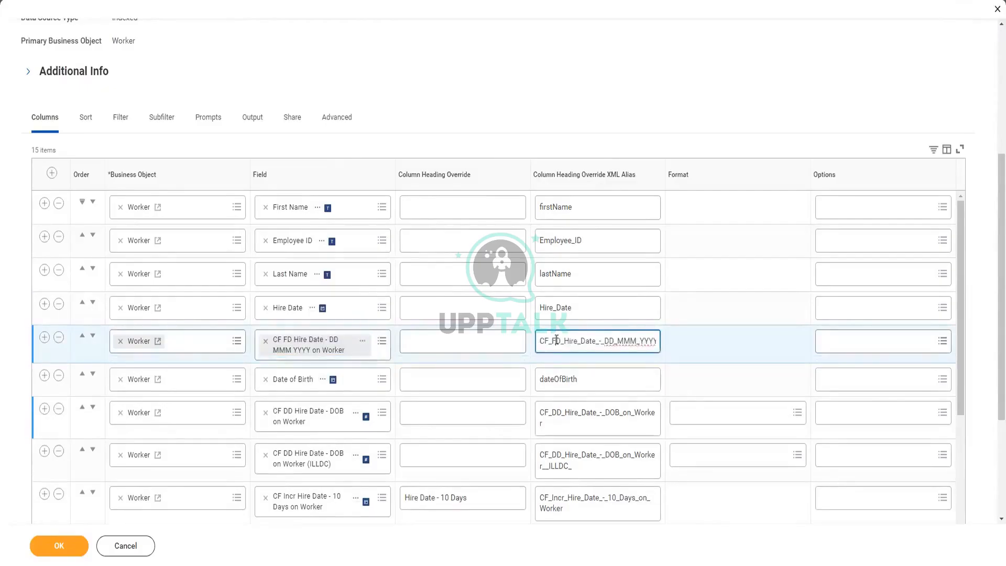
{"action": "key", "text": "ctrl+a"}
{"action": "type", "text": "Fo"}
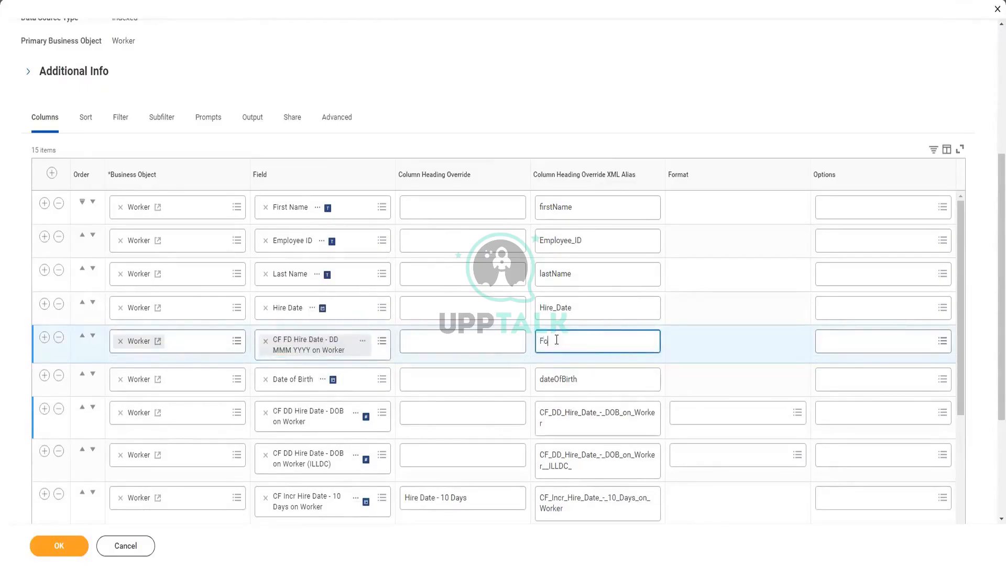
{"action": "type", "text": "rmatted Hire Daete"}
{"action": "left_click", "coordinate": [59, 547]}
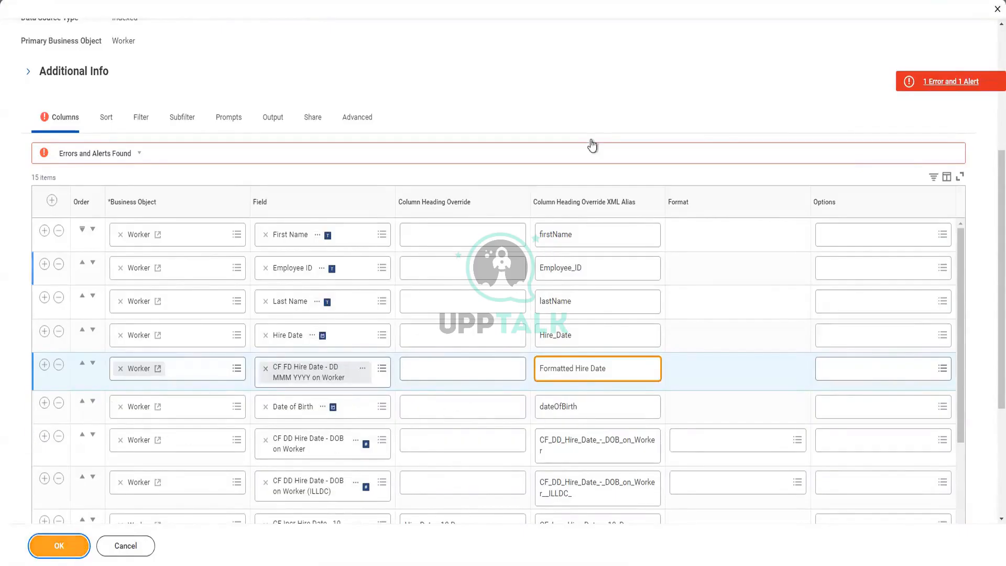
- Resubmit the report changes and open the details of the error and alert
{"action": "scroll", "coordinate": [386, 261], "scroll_direction": "down", "scroll_amount": 5}
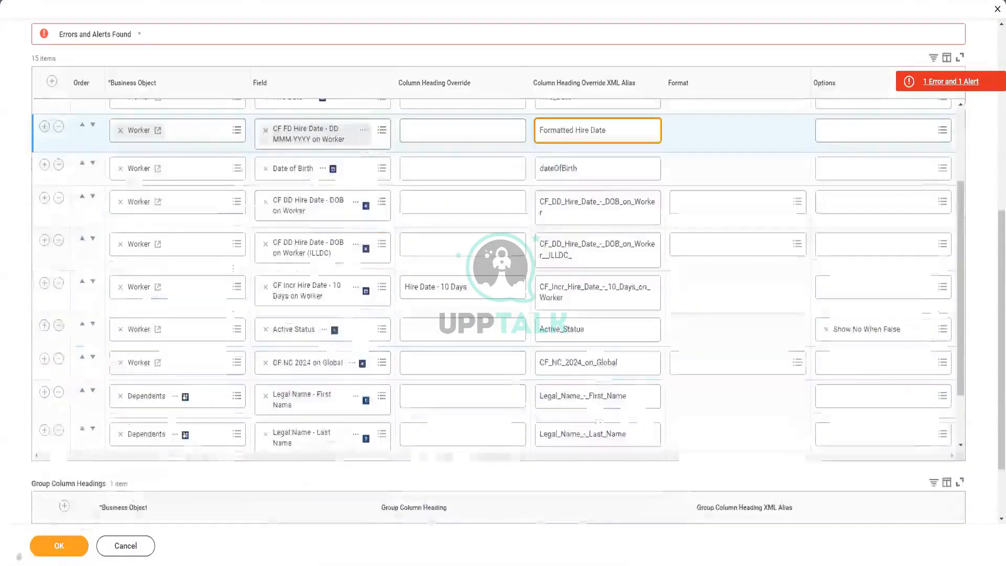
{"action": "left_click", "coordinate": [65, 549]}
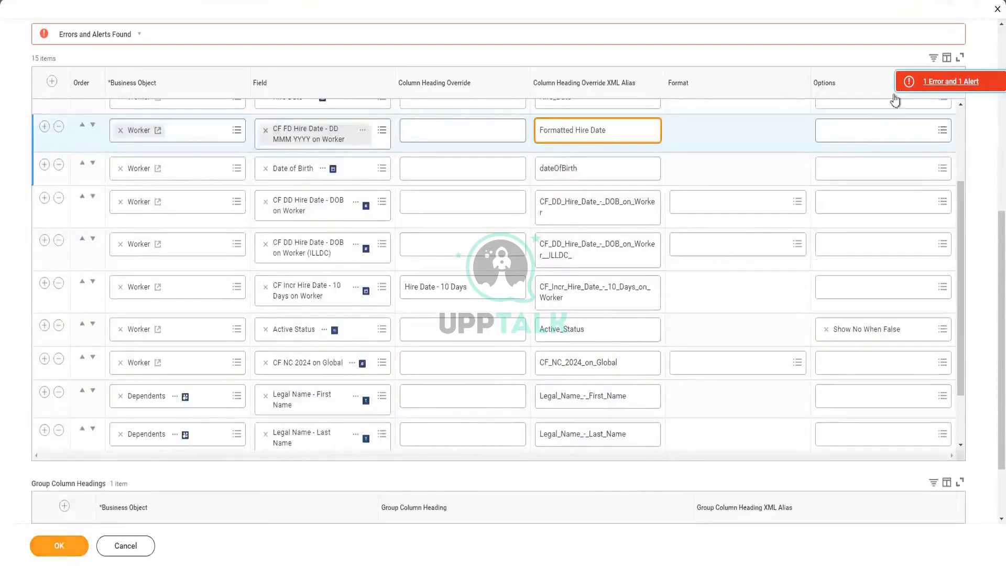
{"action": "left_click", "coordinate": [914, 83]}
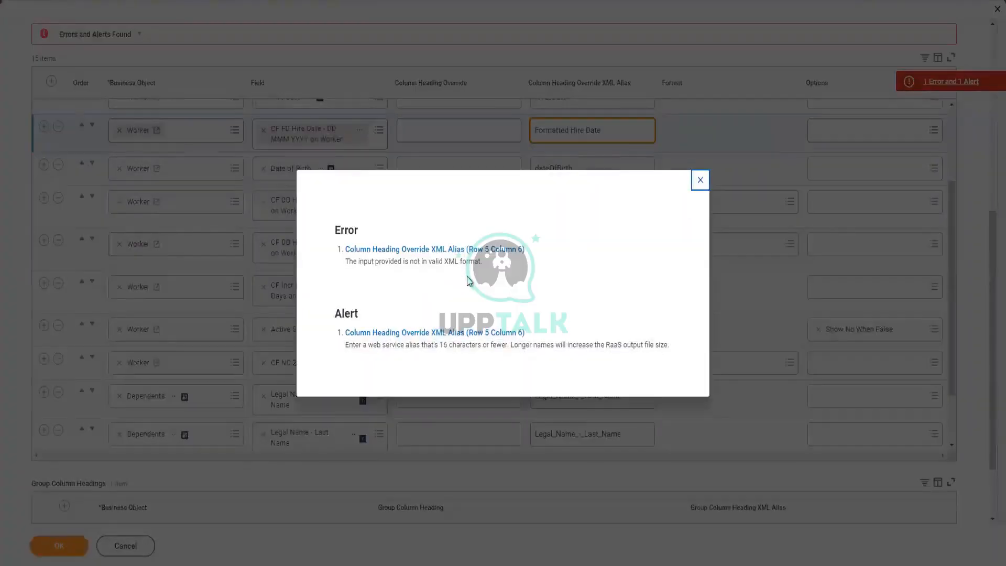
- Dismiss the error details and move the text Formatted Hire Date from the XML alias into the column heading override
{"action": "left_click", "coordinate": [701, 180]}
{"action": "left_click", "coordinate": [617, 128]}
{"action": "key", "text": "ctrl+a"}
{"action": "key", "text": "ctrl+c"}
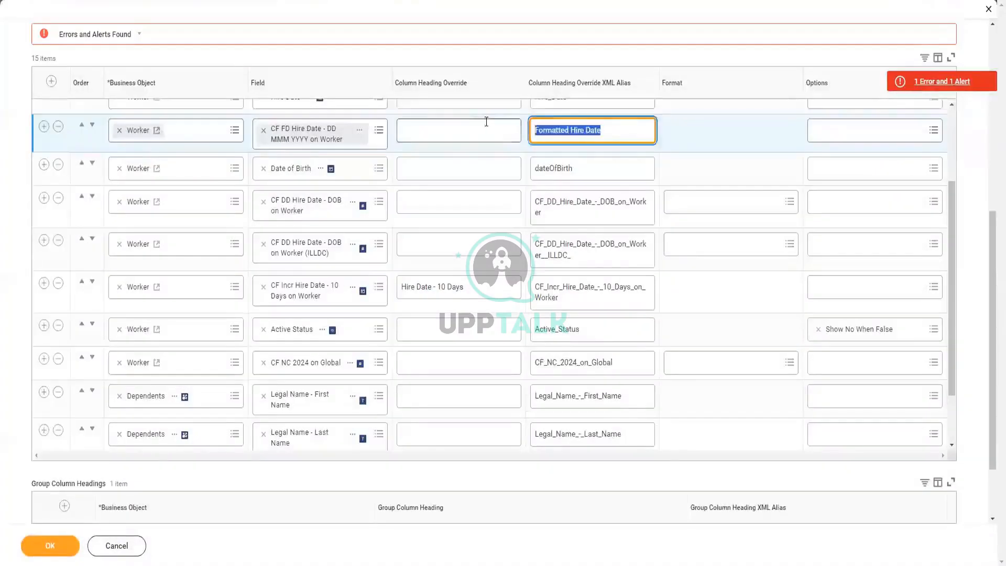
{"action": "key", "text": "BackSpace"}
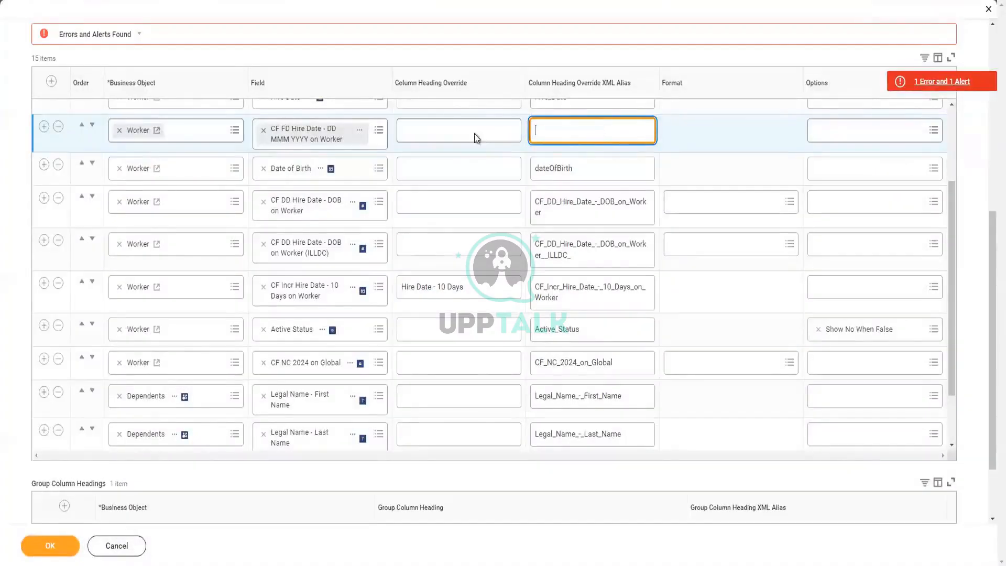
{"action": "left_click", "coordinate": [473, 135]}
{"action": "key", "text": "ctrl+v"}
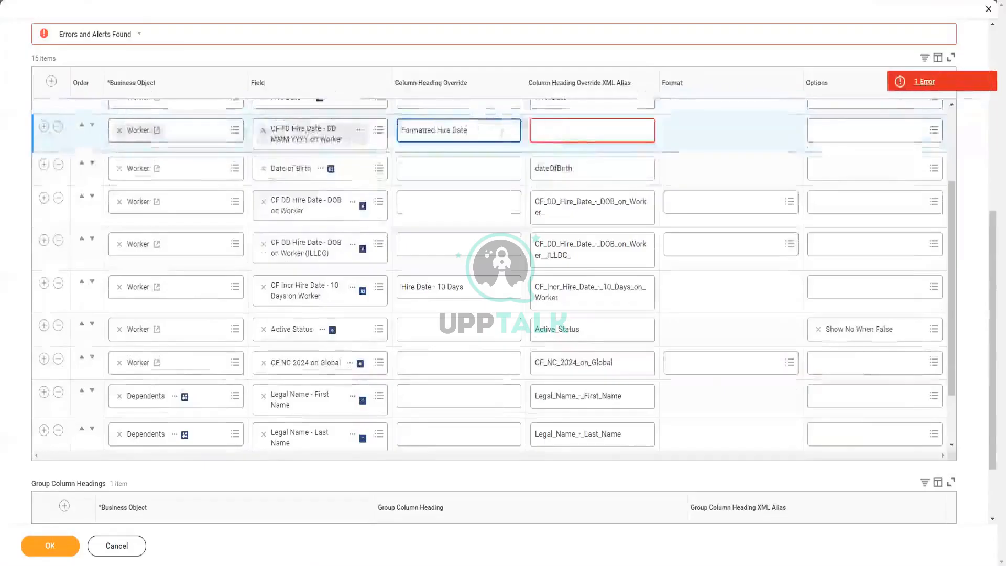
- Set the formatted date column's XML alias to Formatted_Hire_Date and submit the report changes past the alerts
{"action": "left_click", "coordinate": [586, 131]}
{"action": "type", "text": "Formatted_Hire_DateFormatted"}
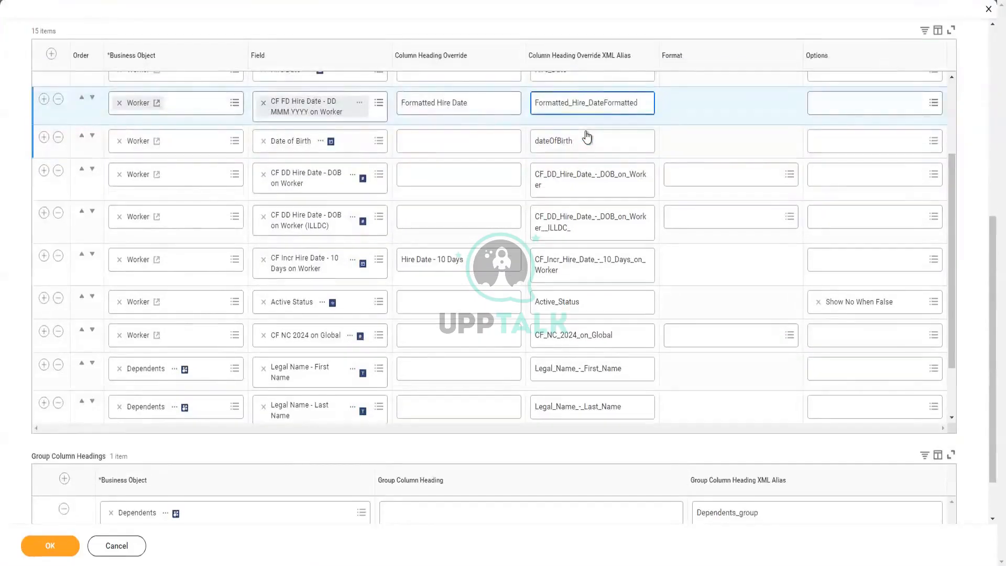
{"action": "key", "text": "BackSpace"}
{"action": "key", "text": "BackSpace"}
{"action": "key", "text": "BackSpace"}
{"action": "key", "text": "BackSpace"}
{"action": "key", "text": "BackSpace"}
{"action": "key", "text": "BackSpace"}
{"action": "key", "text": "BackSpace"}
{"action": "left_click", "coordinate": [60, 545]}
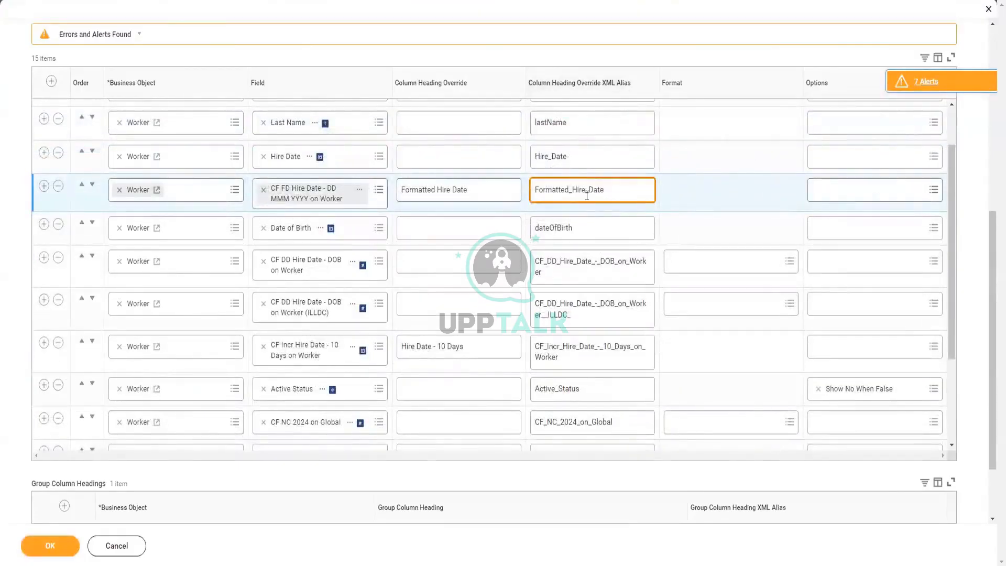
{"action": "left_click", "coordinate": [51, 547]}
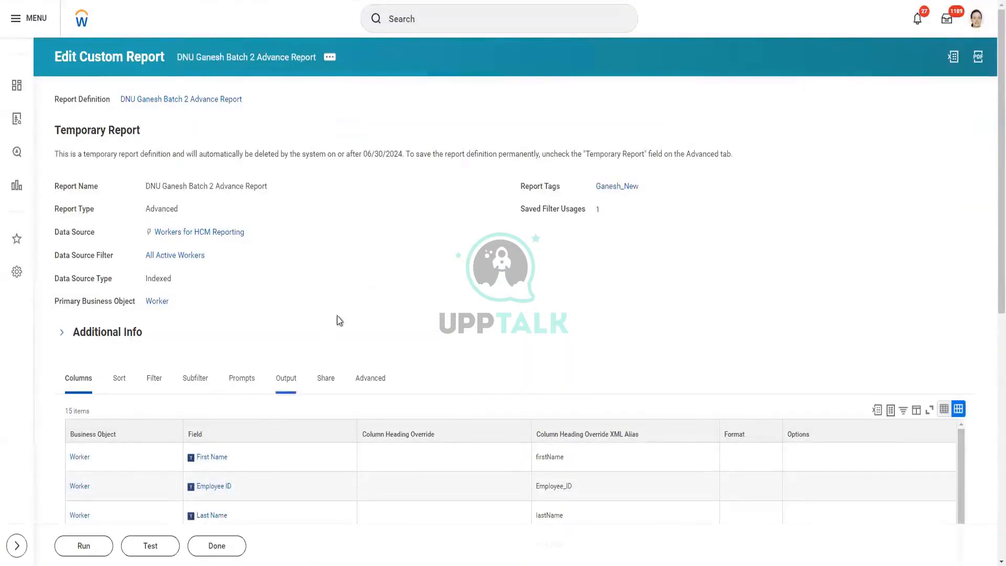
- Run the report using the saved filter for Female, Male and Not Declared, and examine the output
{"action": "scroll", "coordinate": [381, 256], "scroll_direction": "down", "scroll_amount": 5}
{"action": "scroll", "coordinate": [382, 267], "scroll_direction": "up", "scroll_amount": 3}
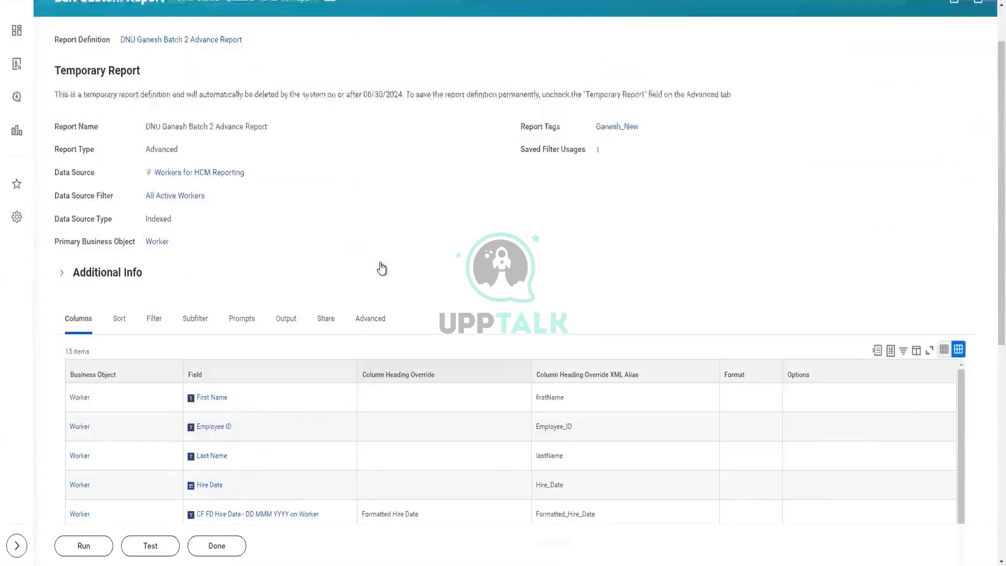
{"action": "left_click", "coordinate": [84, 546]}
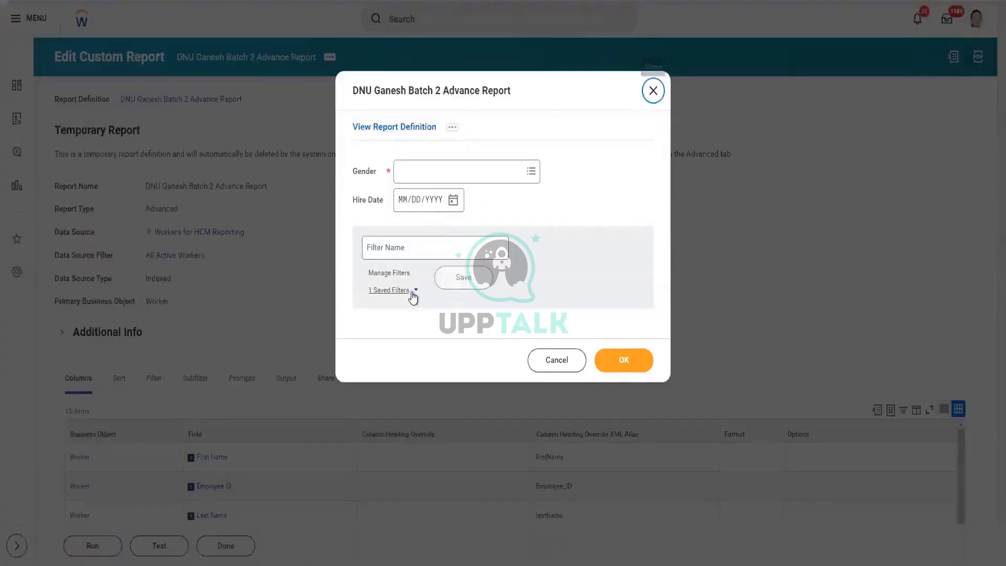
{"action": "left_click", "coordinate": [407, 291]}
{"action": "left_click", "coordinate": [418, 330]}
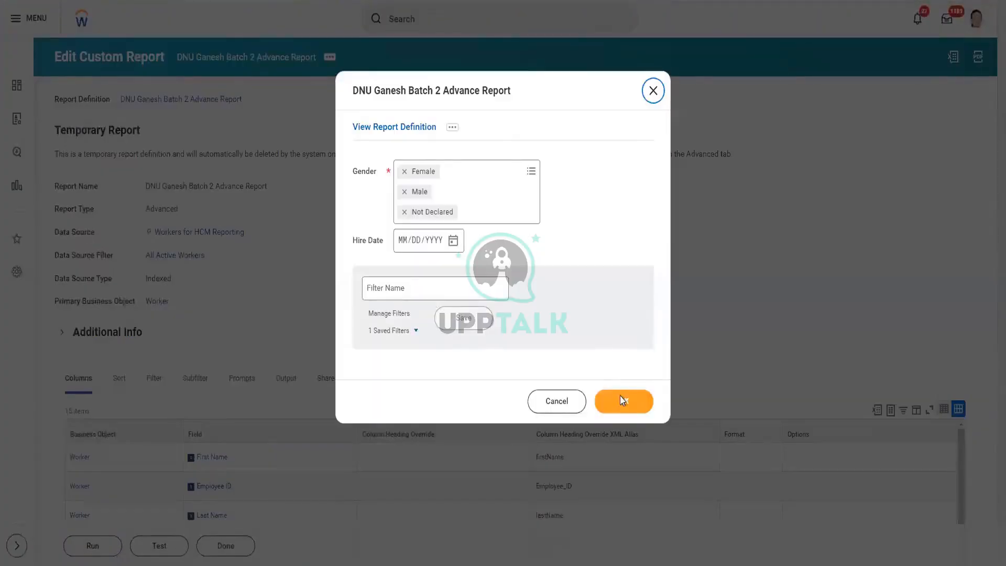
{"action": "left_click", "coordinate": [621, 400]}
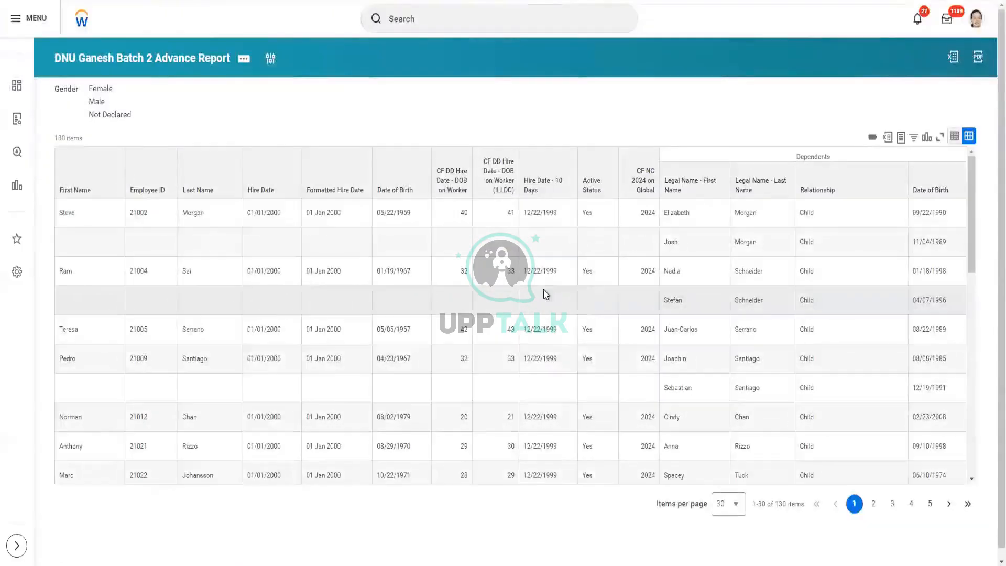
{"action": "scroll", "coordinate": [361, 173], "scroll_direction": "down", "scroll_amount": 1}
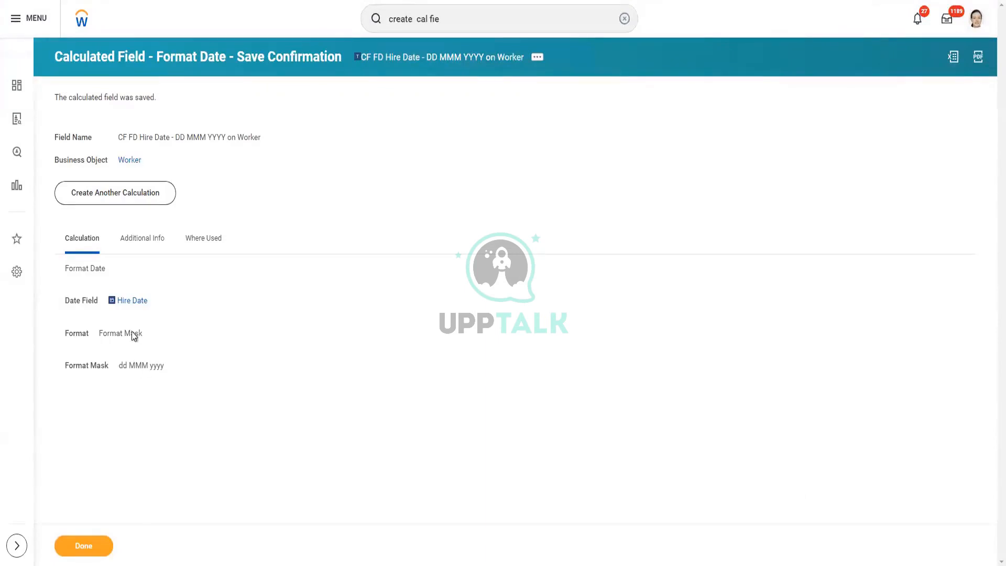
{"action": "mouse_move", "coordinate": [138, 307]}
{"action": "mouse_move", "coordinate": [139, 329]}
{"action": "left_click_drag", "start_coordinate": [100, 333], "coordinate": [142, 337]}
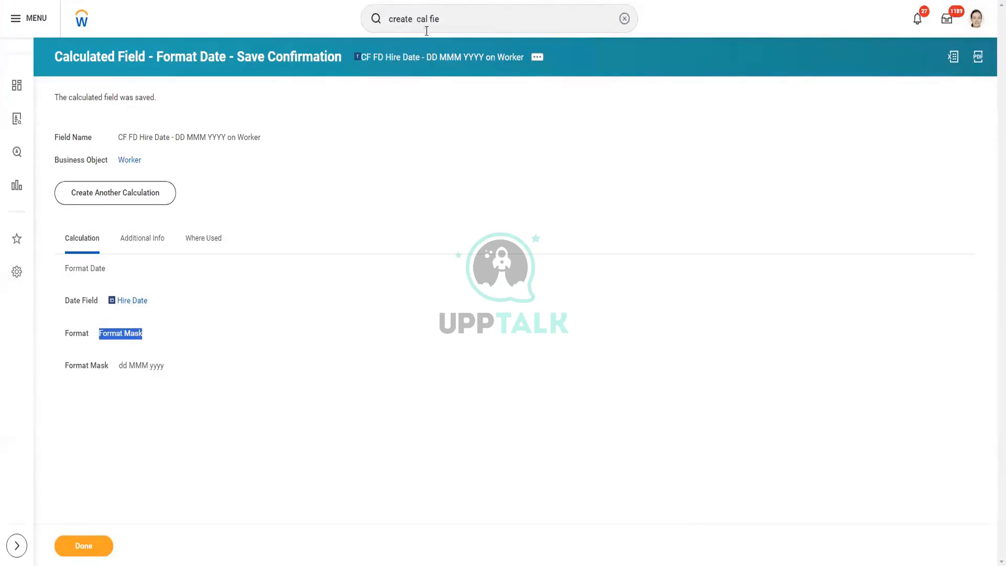
- Search for "Create cal fie" and open the Create Calculated Field task
{"action": "left_click", "coordinate": [468, 20]}
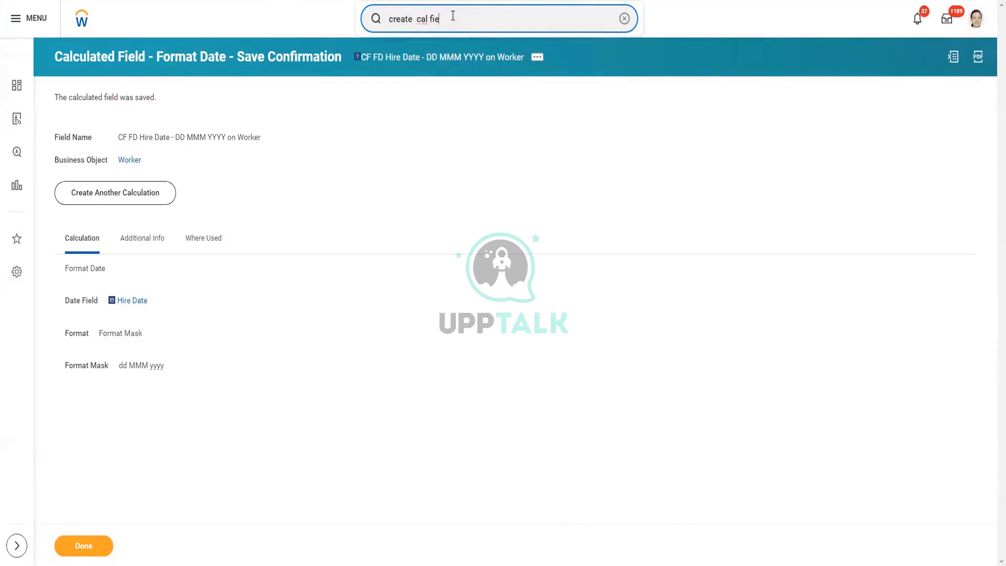
{"action": "left_click_drag", "start_coordinate": [451, 19], "coordinate": [369, 21]}
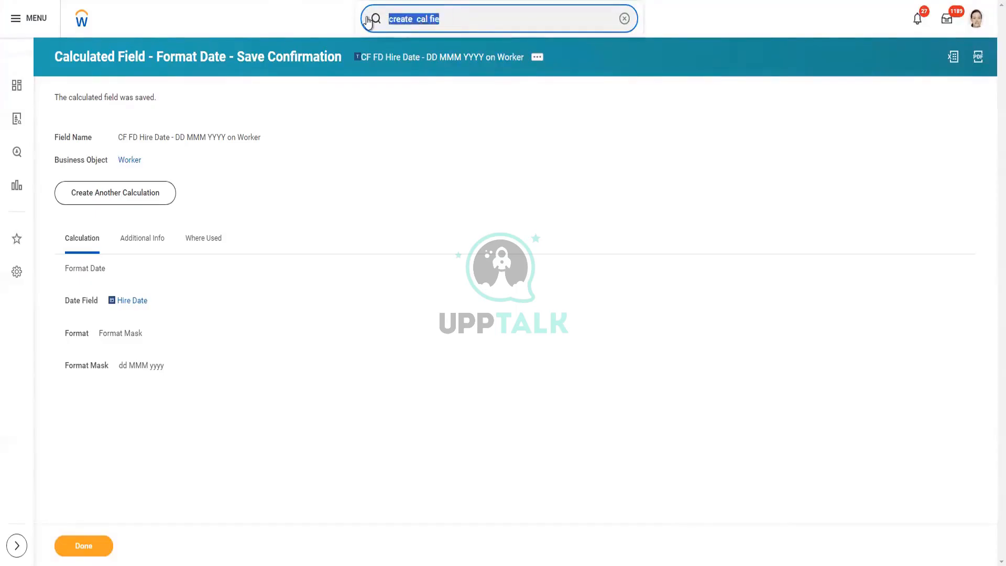
{"action": "type", "text": "Create cal"}
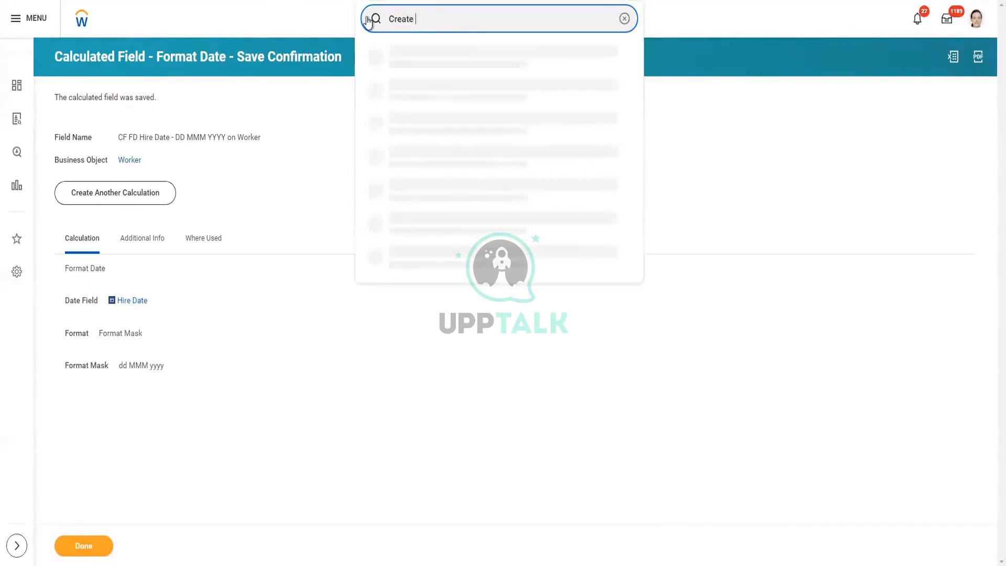
{"action": "type", "text": " fie"}
{"action": "left_click", "coordinate": [437, 53]}
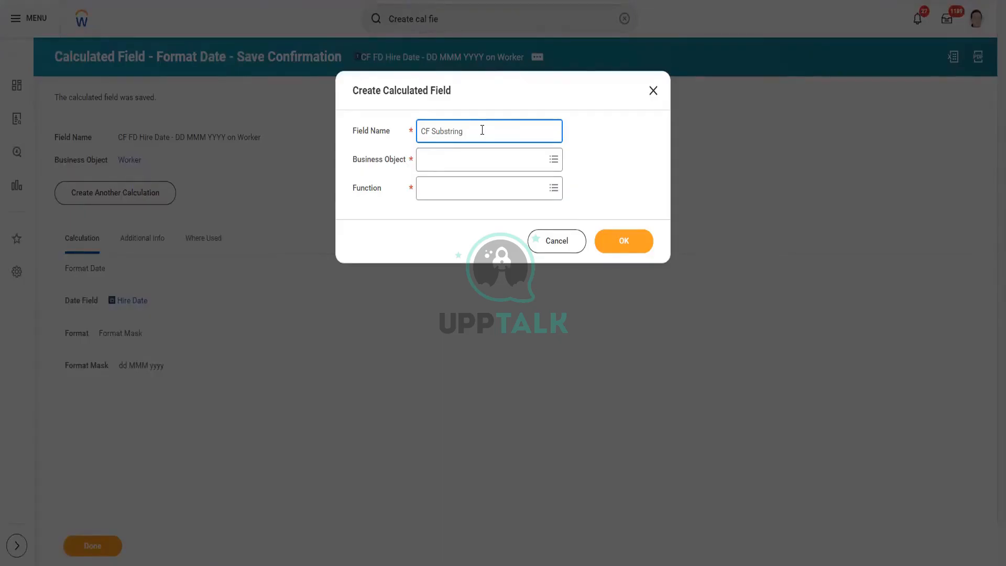
- Name the new calculated field CF Substring First Two Char of FN on Worker
{"action": "type", "text": "First Tw"}
{"action": "type", "text": "Two Char"}
{"action": "type", "text": " of FN"}
{"action": "type", "text": " on Worker"}
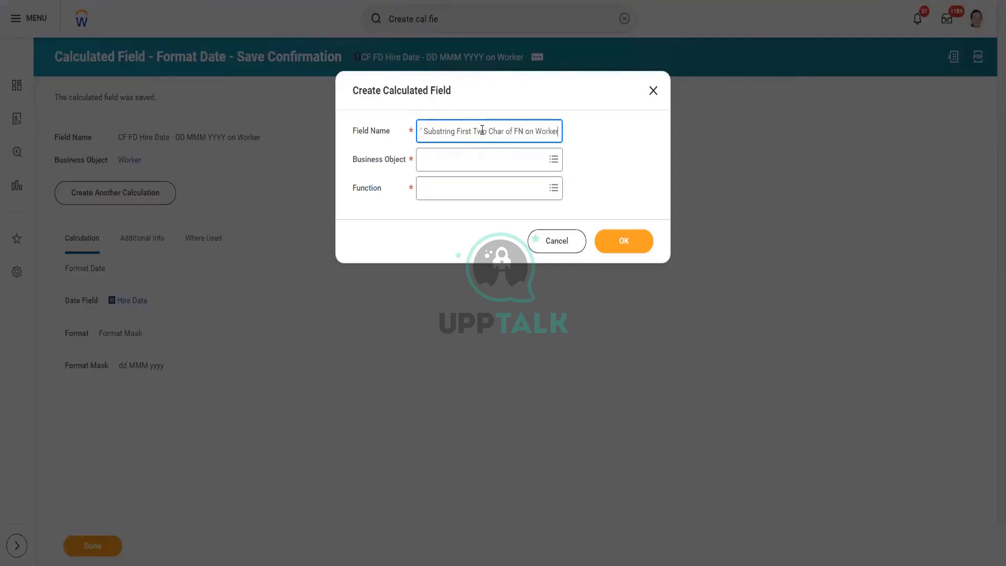
- Set the business object to Worker and the function to Substring Text, and continue to the field's definition
{"action": "type", "text": "Worker"}
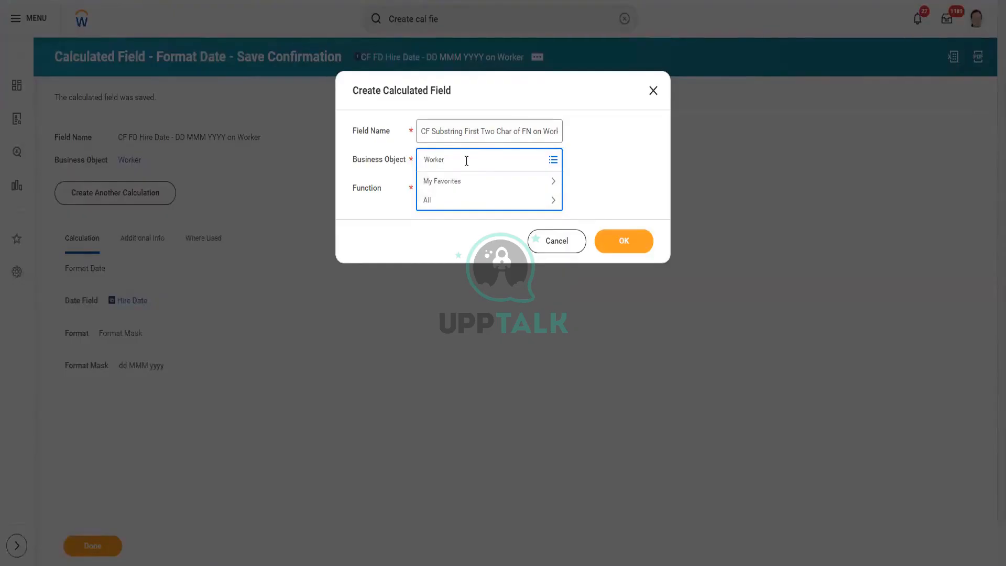
{"action": "key", "text": "Return"}
{"action": "left_click", "coordinate": [465, 205]}
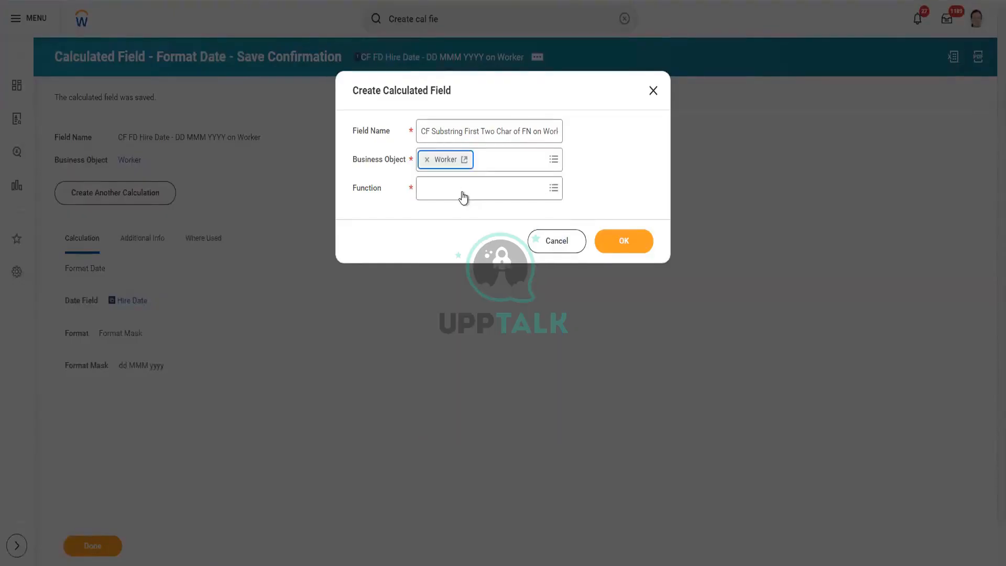
{"action": "left_click", "coordinate": [462, 187]}
{"action": "type", "text": "subs"}
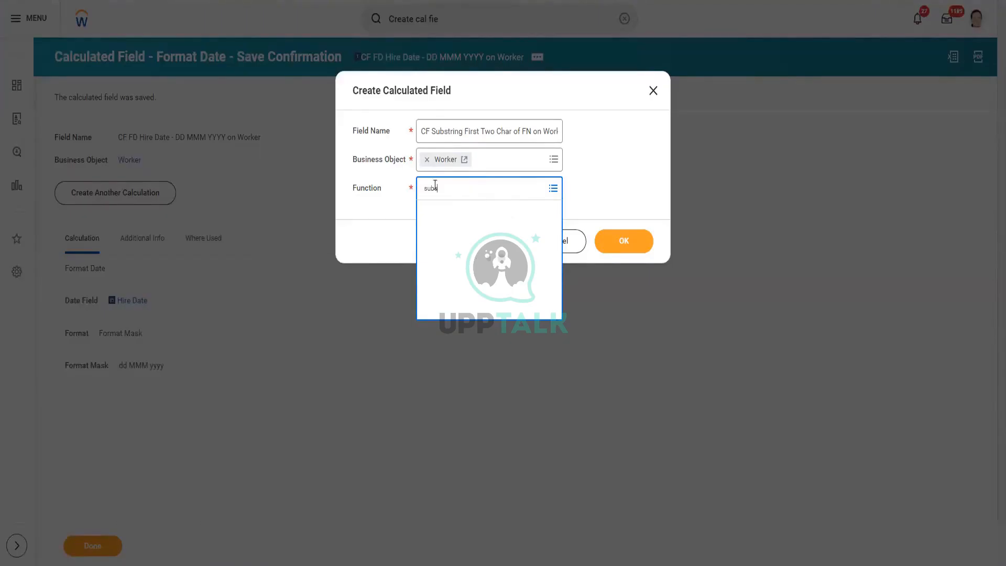
{"action": "left_click", "coordinate": [626, 247]}
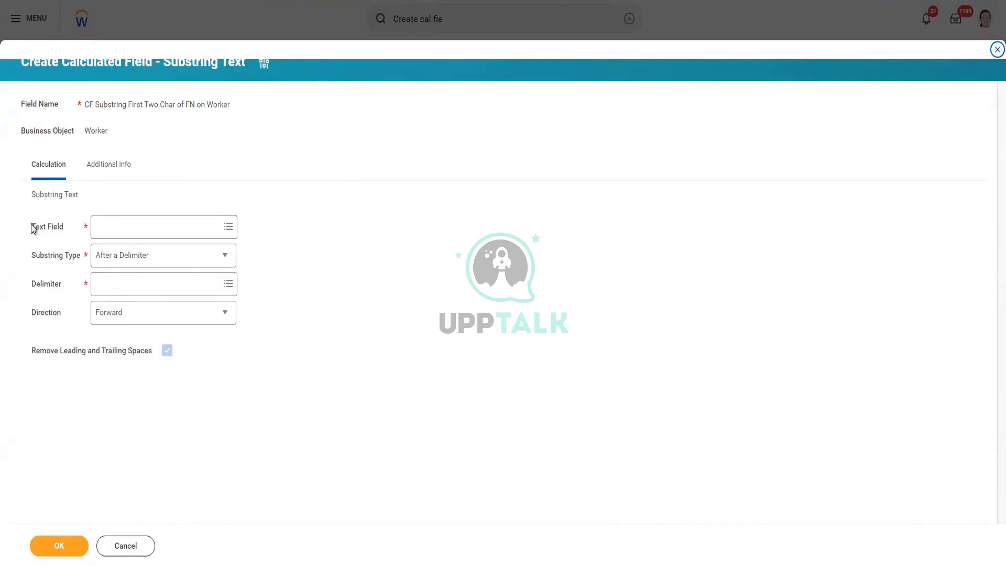
- Set the substring calculation's text field to First Name
{"action": "left_click_drag", "start_coordinate": [32, 225], "coordinate": [59, 229]}
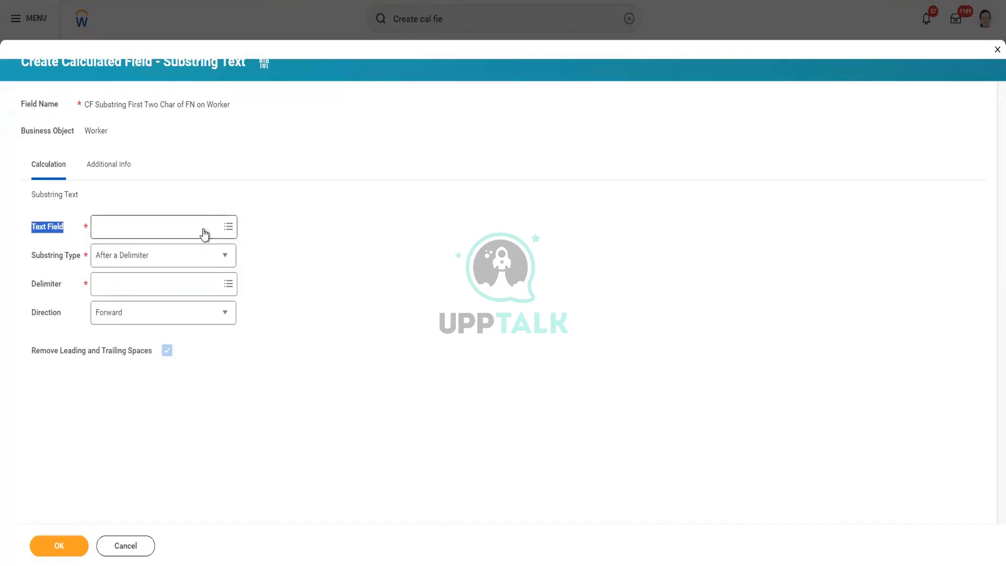
{"action": "left_click", "coordinate": [187, 225]}
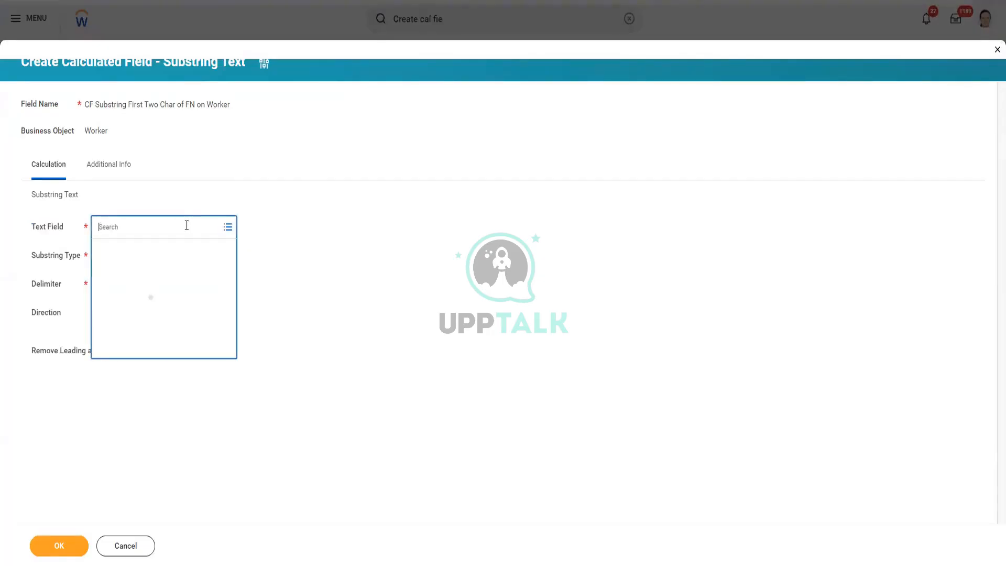
{"action": "type", "text": "First Nam"}
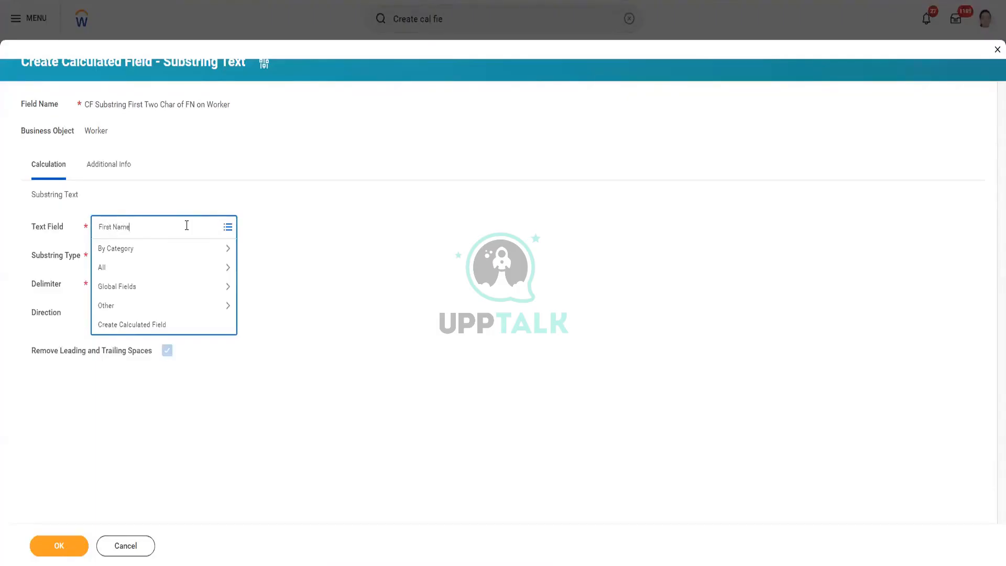
{"action": "type", "text": "e"}
{"action": "key", "text": "Return"}
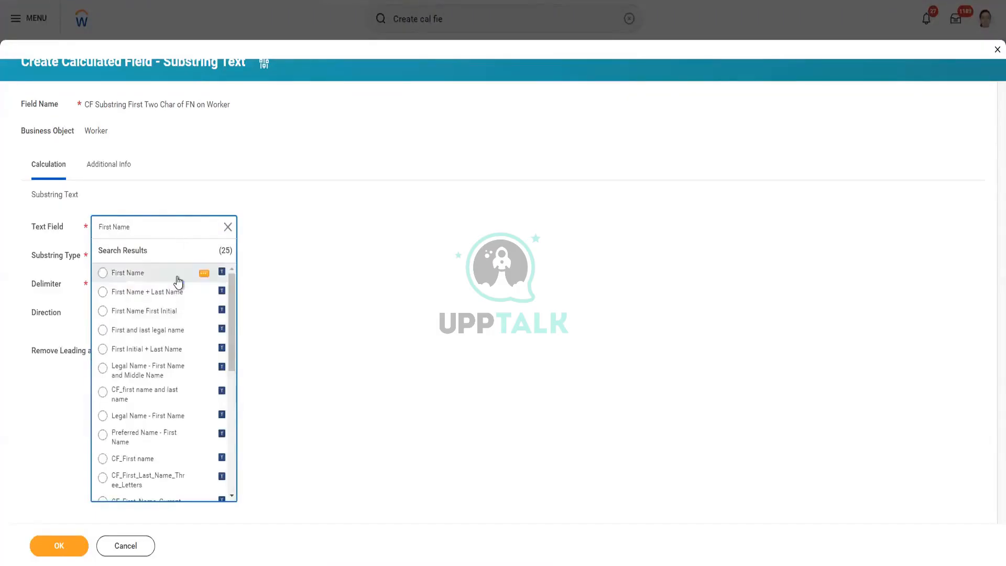
{"action": "left_click", "coordinate": [178, 282]}
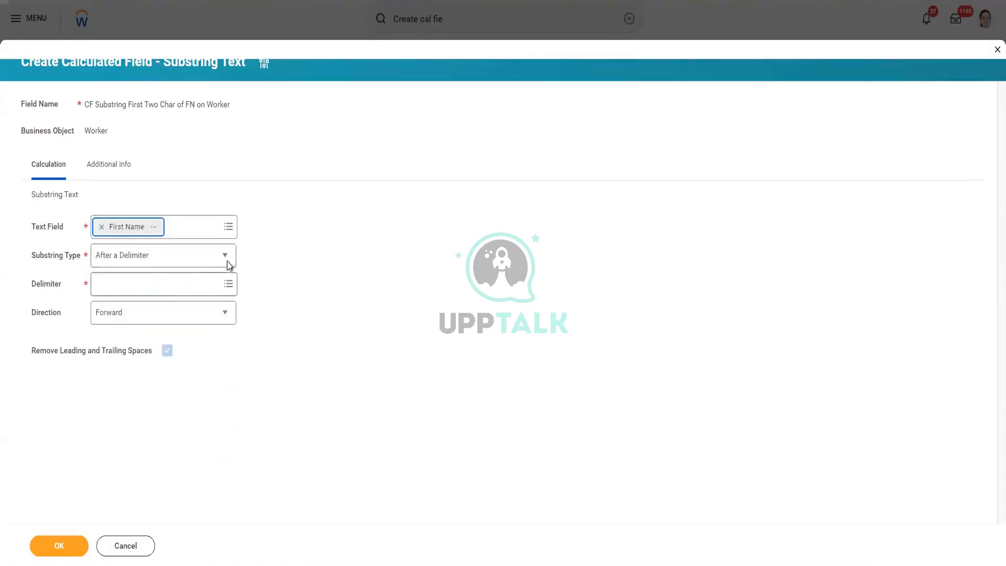
- Switch to Notepad, add the sample text "Hello - World" below the date example, and return to the calculated field
{"action": "left_click", "coordinate": [325, 558]}
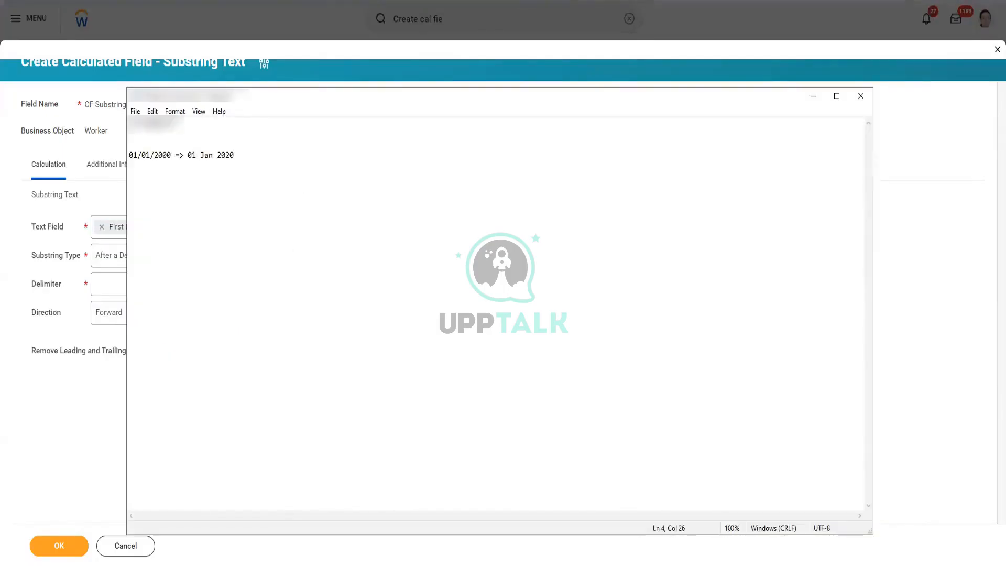
{"action": "key", "text": "Return"}
{"action": "key", "text": "Return"}
{"action": "key", "text": "Return"}
{"action": "type", "text": "Hello - World"}
{"action": "left_click_drag", "start_coordinate": [185, 187], "coordinate": [122, 182]}
{"action": "left_click", "coordinate": [150, 187]}
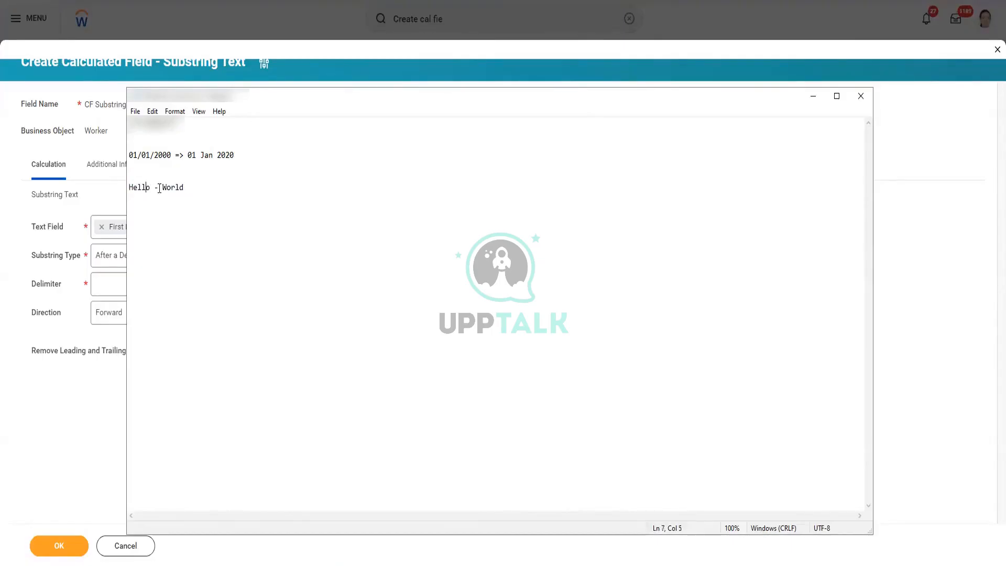
{"action": "left_click_drag", "start_coordinate": [159, 187], "coordinate": [154, 187]}
{"action": "left_click", "coordinate": [152, 195]}
{"action": "left_click", "coordinate": [112, 356]}
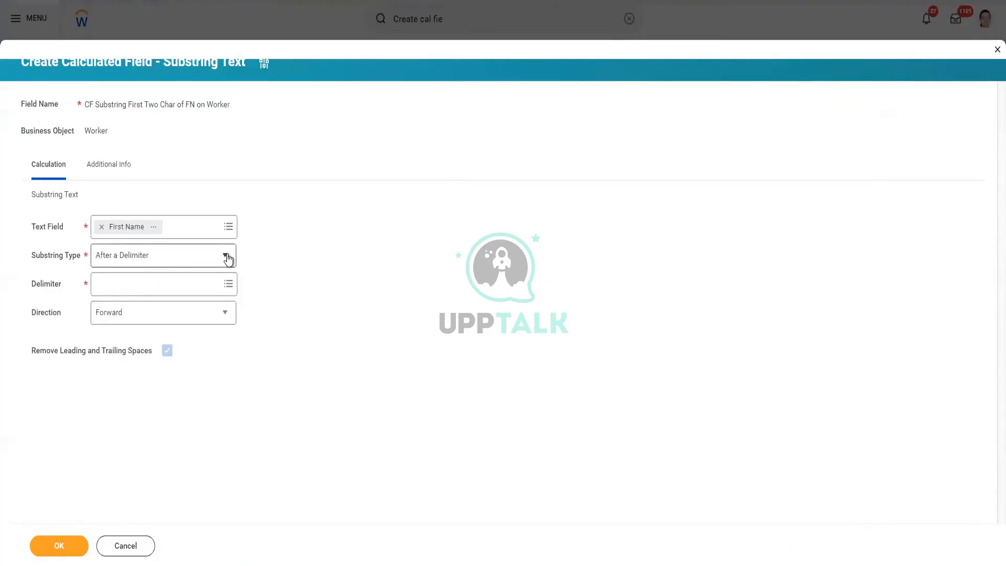
- Try to enter a hyphen and a comma directly as the delimiter
{"action": "left_click", "coordinate": [132, 289]}
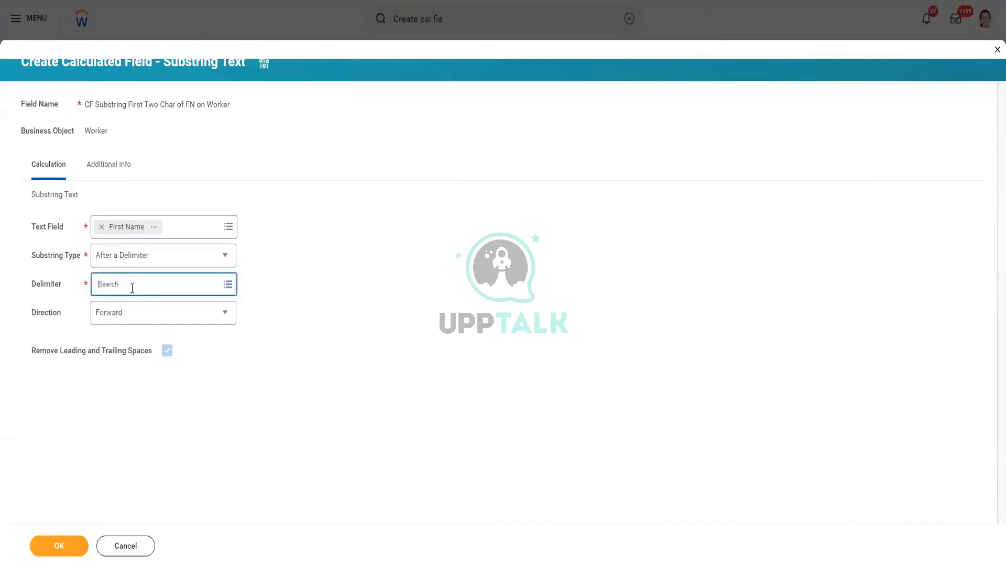
{"action": "type", "text": "-"}
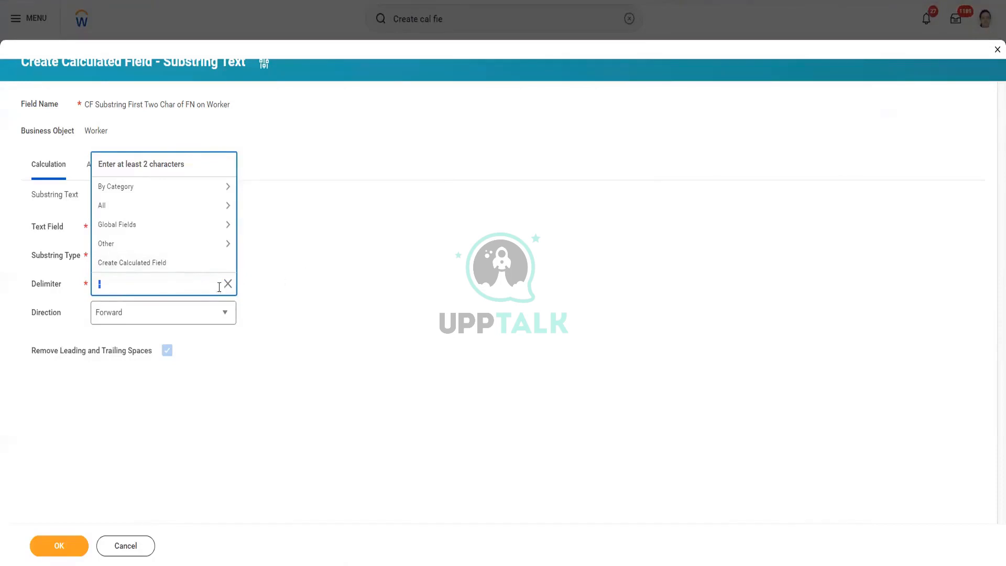
{"action": "left_click", "coordinate": [364, 274]}
{"action": "left_click", "coordinate": [132, 283]}
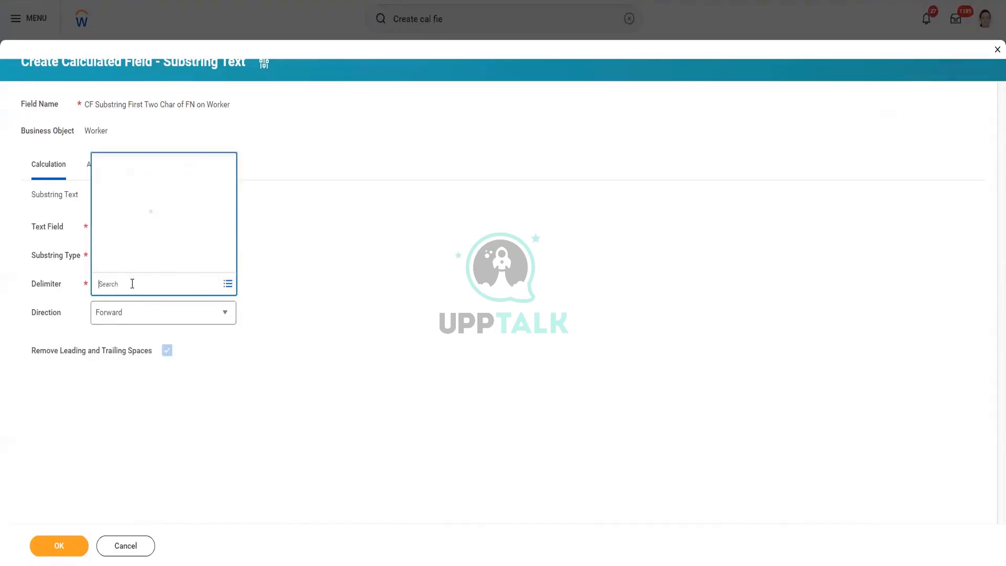
{"action": "type", "text": ","}
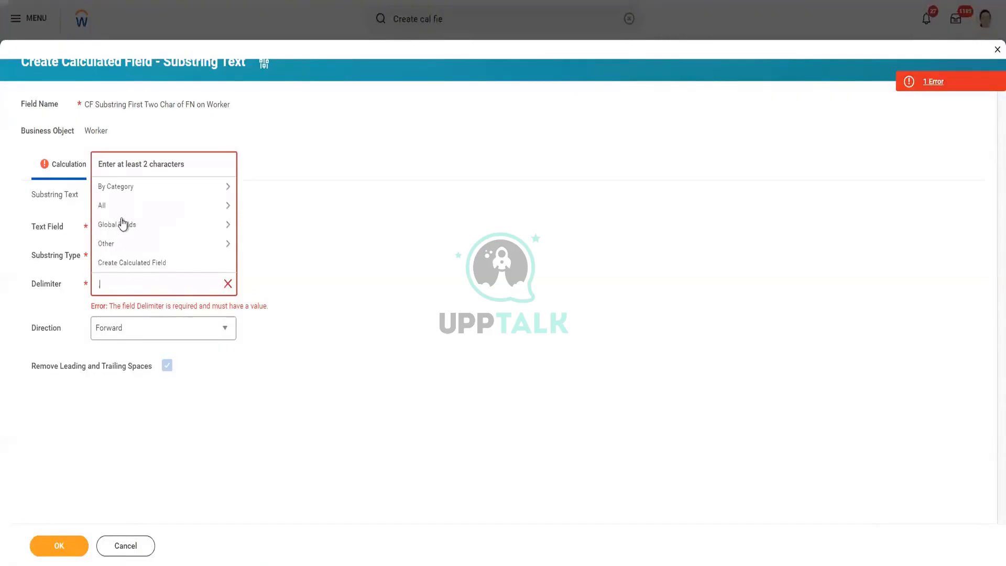
- Set the substring delimiter to the hyphen from the global text fields
{"action": "left_click", "coordinate": [126, 225]}
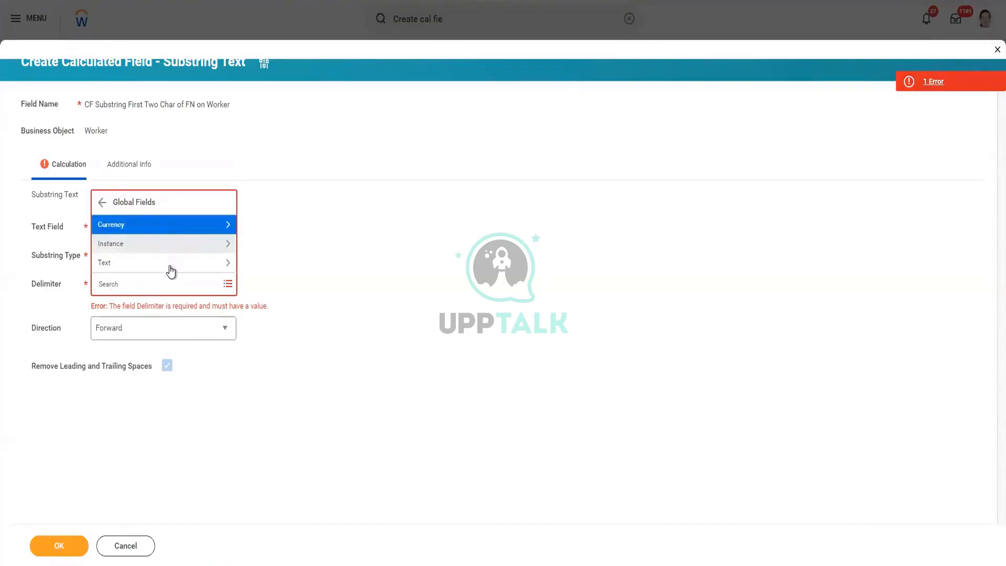
{"action": "left_click", "coordinate": [171, 265]}
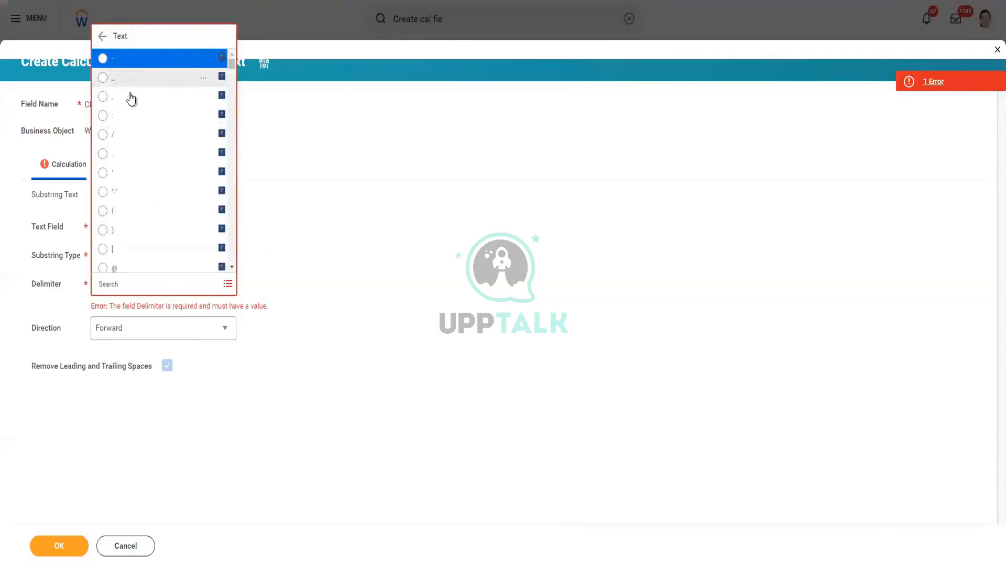
{"action": "left_click", "coordinate": [125, 60]}
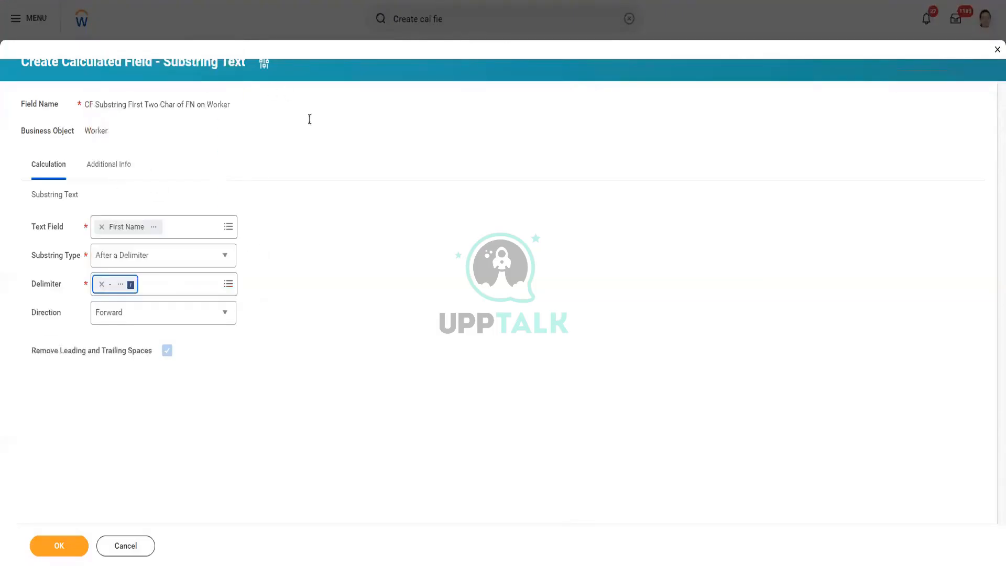
{"action": "left_click", "coordinate": [281, 268]}
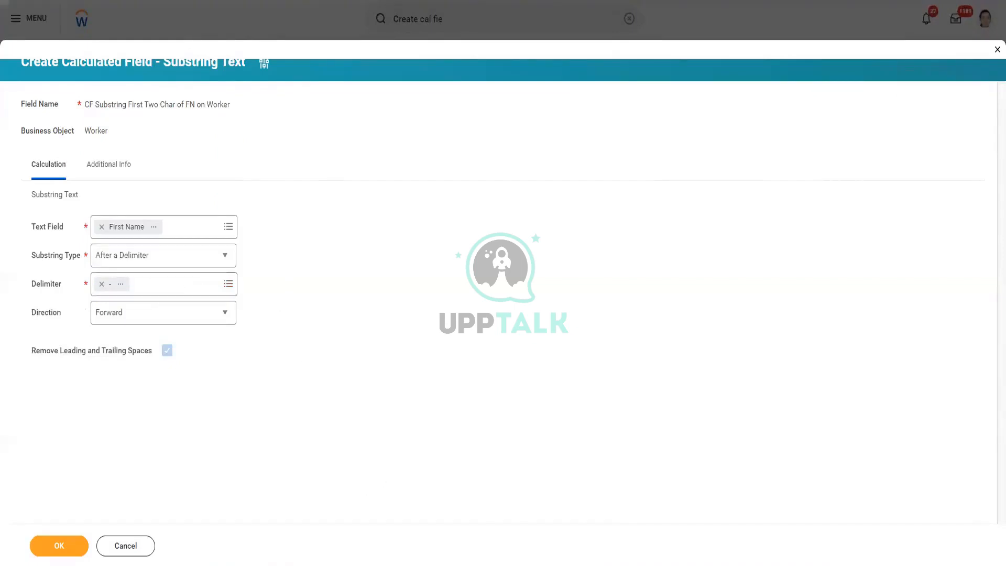
- Examine the "Hello - World" sample in Notepad, then return to the calculated field and review its direction options
{"action": "key", "text": "alt+Tab"}
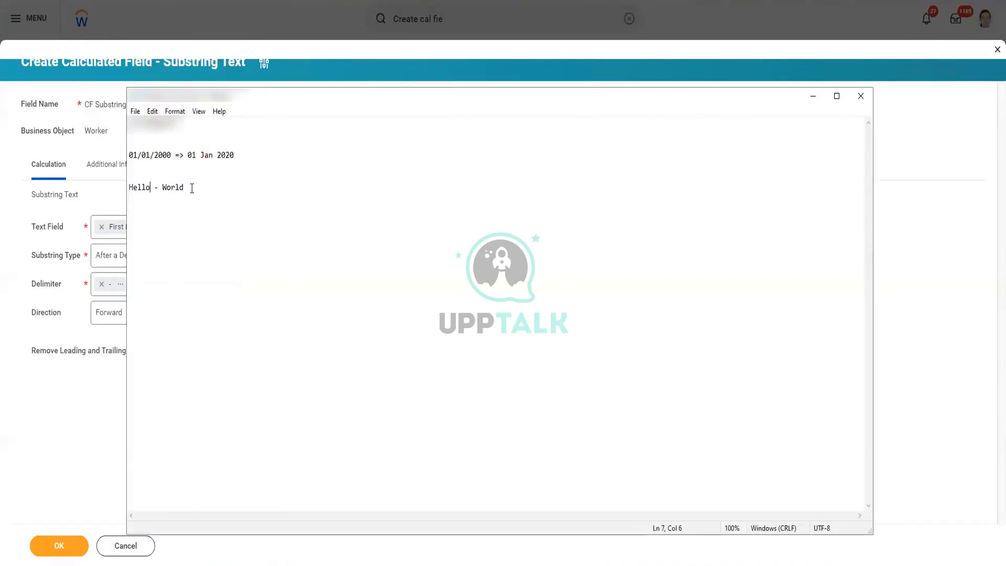
{"action": "left_click_drag", "start_coordinate": [189, 188], "coordinate": [114, 183]}
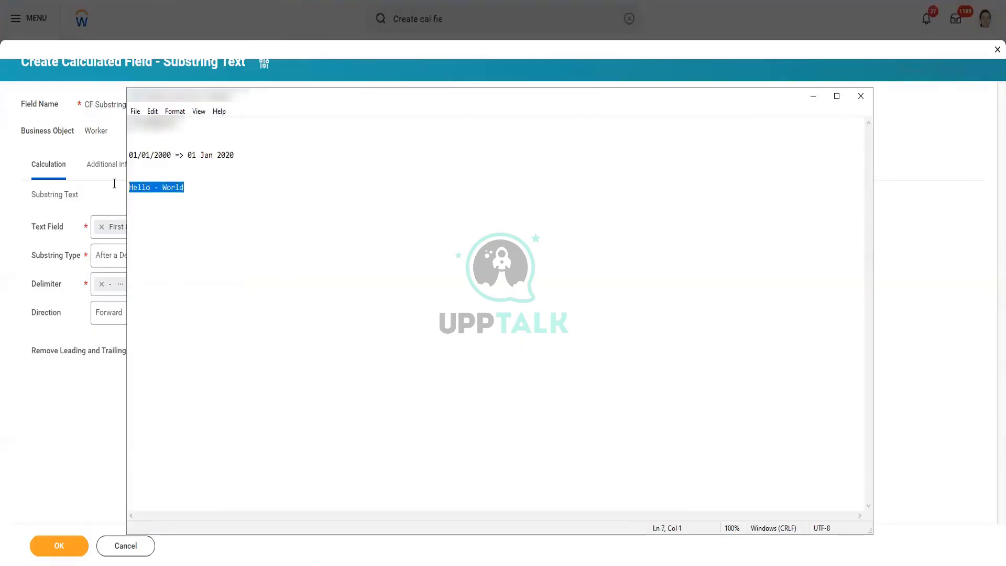
{"action": "left_click", "coordinate": [143, 189]}
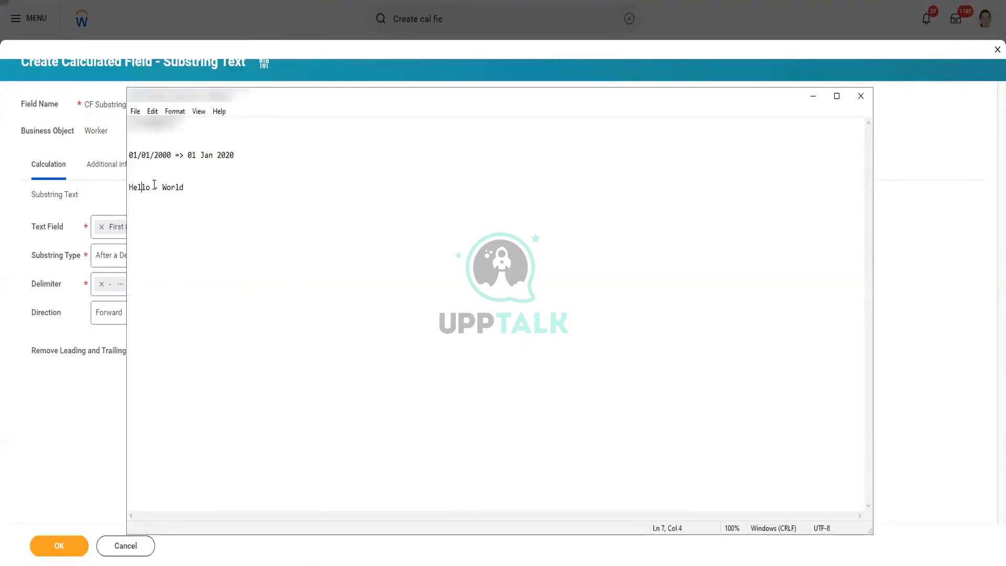
{"action": "left_click", "coordinate": [120, 350]}
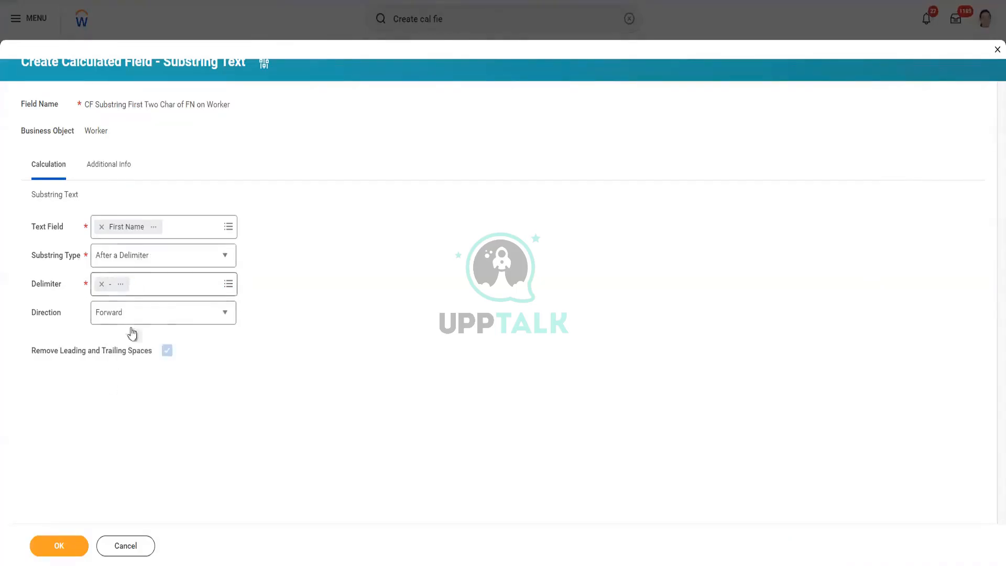
{"action": "left_click", "coordinate": [224, 314]}
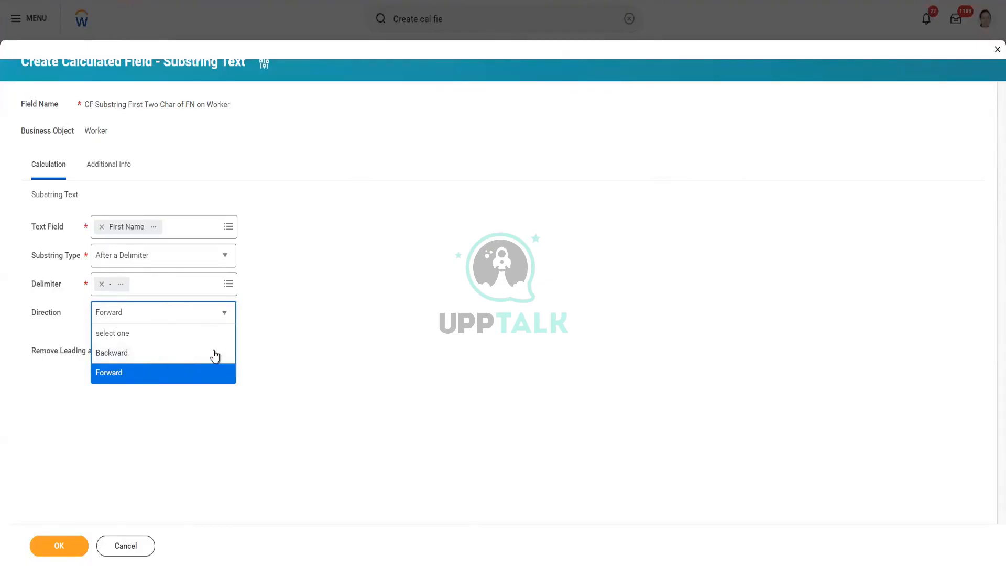
{"action": "left_click", "coordinate": [283, 328]}
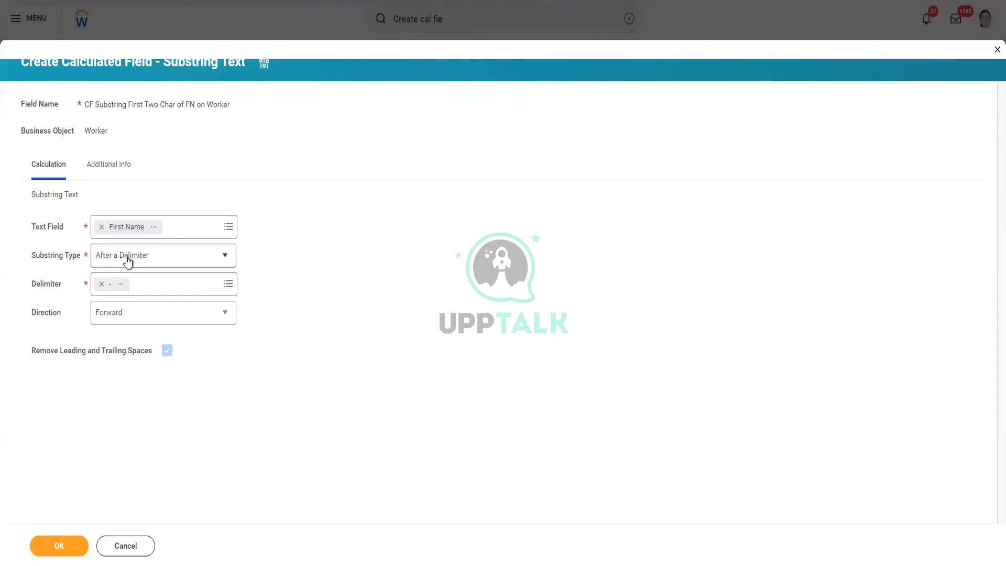
- Switch to Notepad and add the sample text "Hello World" below "Hello - World"
{"action": "mouse_move", "coordinate": [127, 261]}
{"action": "key", "text": "alt+Tab"}
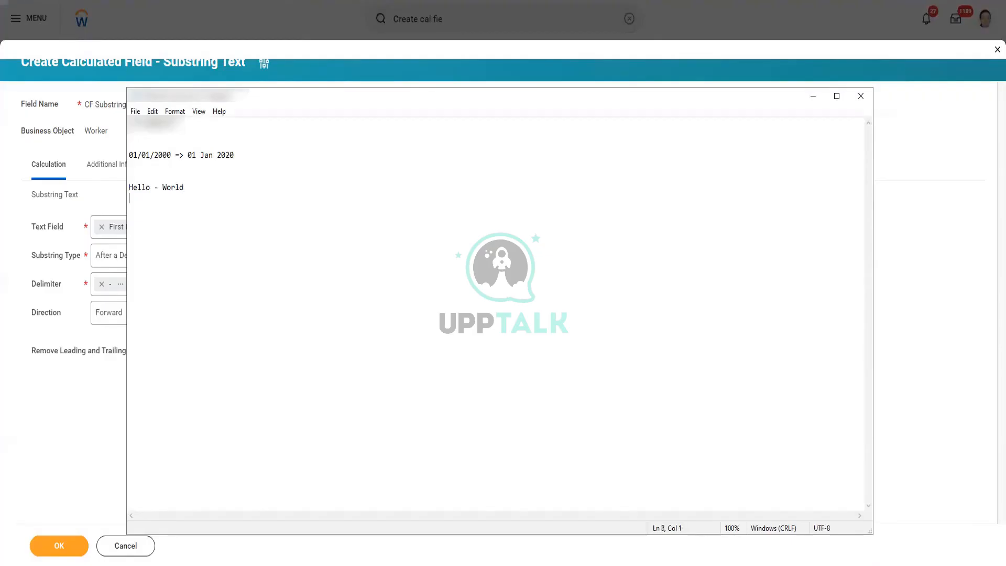
{"action": "type", "text": "ello World"}
{"action": "mouse_move", "coordinate": [142, 207]}
{"action": "left_mouse_down"}
{"action": "mouse_move", "coordinate": [125, 208]}
{"action": "mouse_move", "coordinate": [164, 202]}
{"action": "mouse_move", "coordinate": [127, 200]}
{"action": "left_mouse_up"}
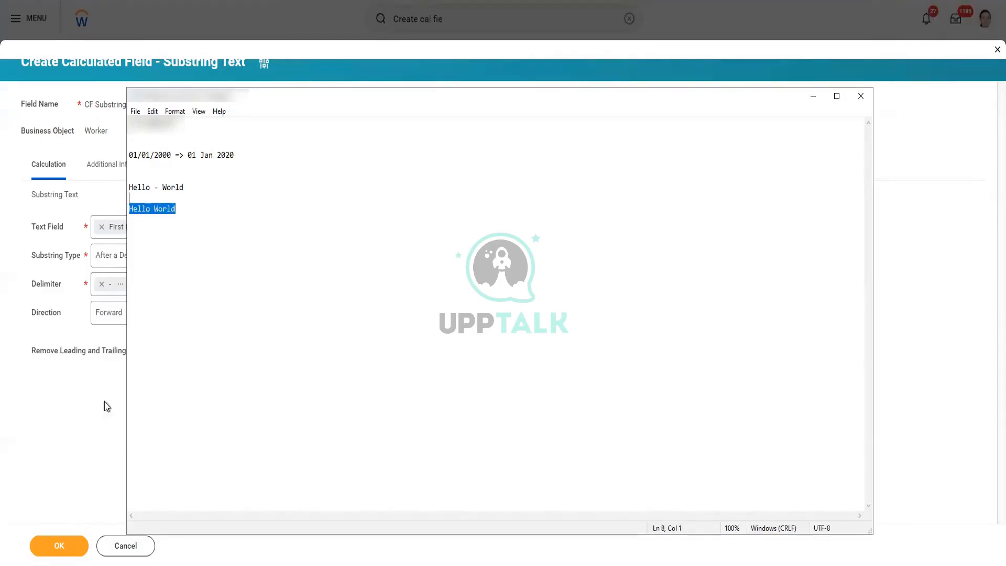
- Return to the calculated field in Workday and set its substring type to Fixed Position
{"action": "left_click", "coordinate": [96, 296]}
{"action": "left_click", "coordinate": [225, 255]}
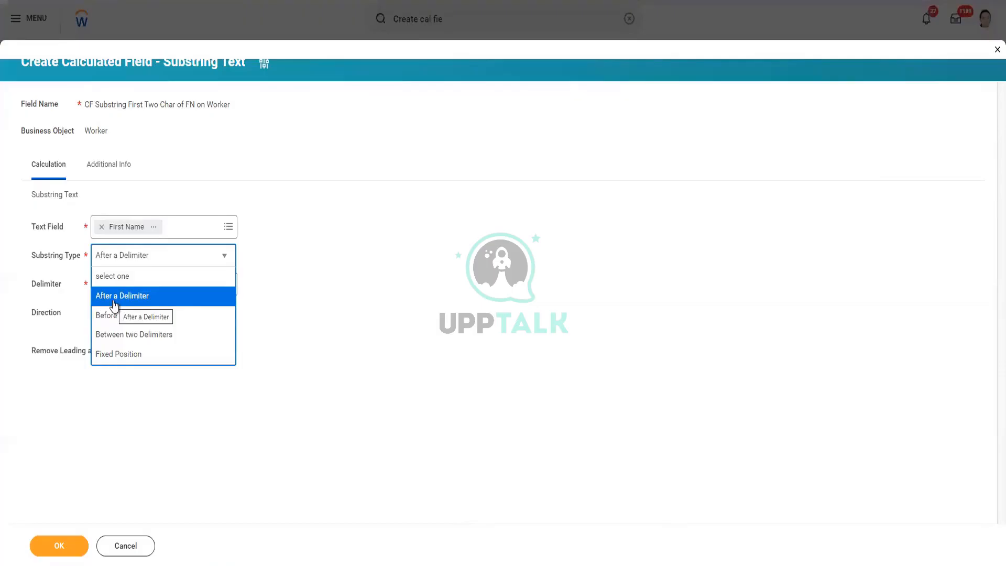
{"action": "left_click", "coordinate": [142, 355]}
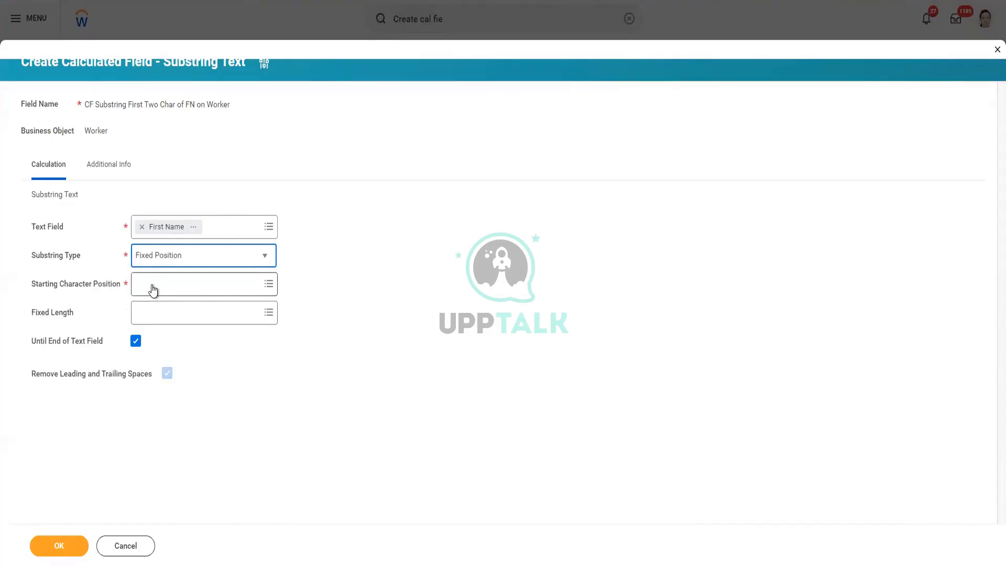
- Switch to Notepad, add "123" below the "Hello World" sample, and return to the calculated field
{"action": "key", "text": "alt+Tab"}
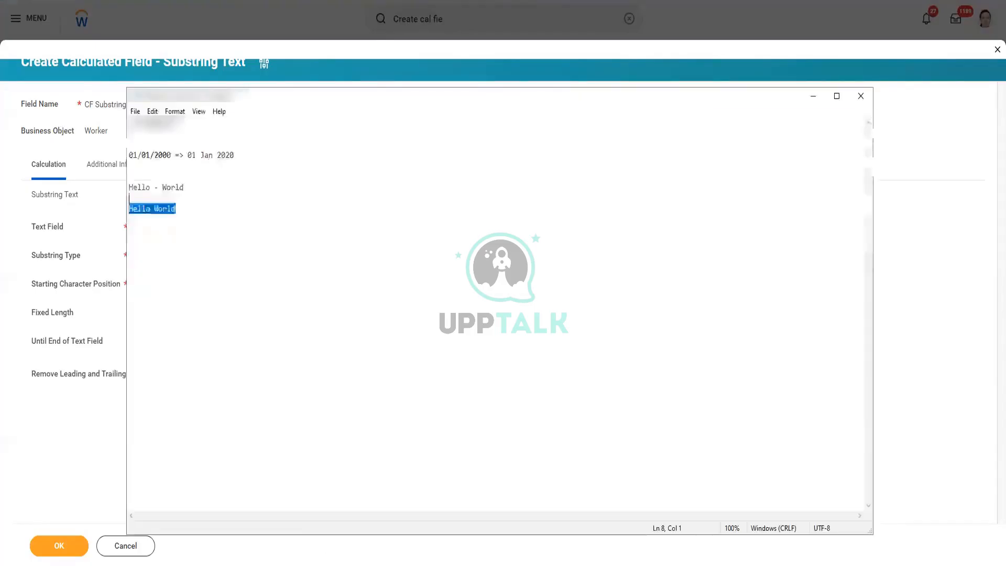
{"action": "left_click", "coordinate": [190, 215]}
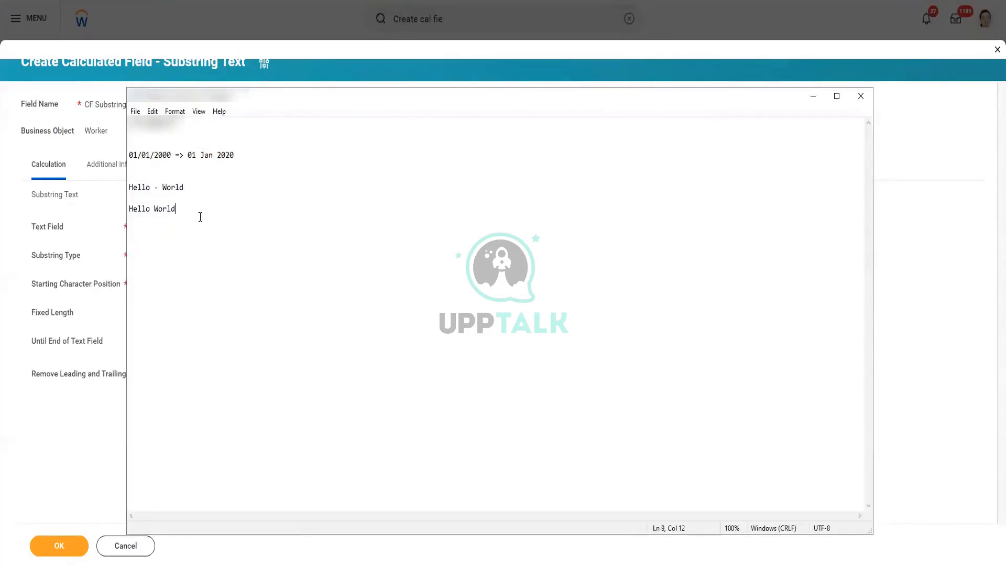
{"action": "key", "text": "Return"}
{"action": "key", "text": "Return"}
{"action": "type", "text": "123"}
{"action": "left_click", "coordinate": [132, 210]}
{"action": "left_click_drag", "start_coordinate": [127, 211], "coordinate": [116, 210]}
{"action": "left_click", "coordinate": [13, 317]}
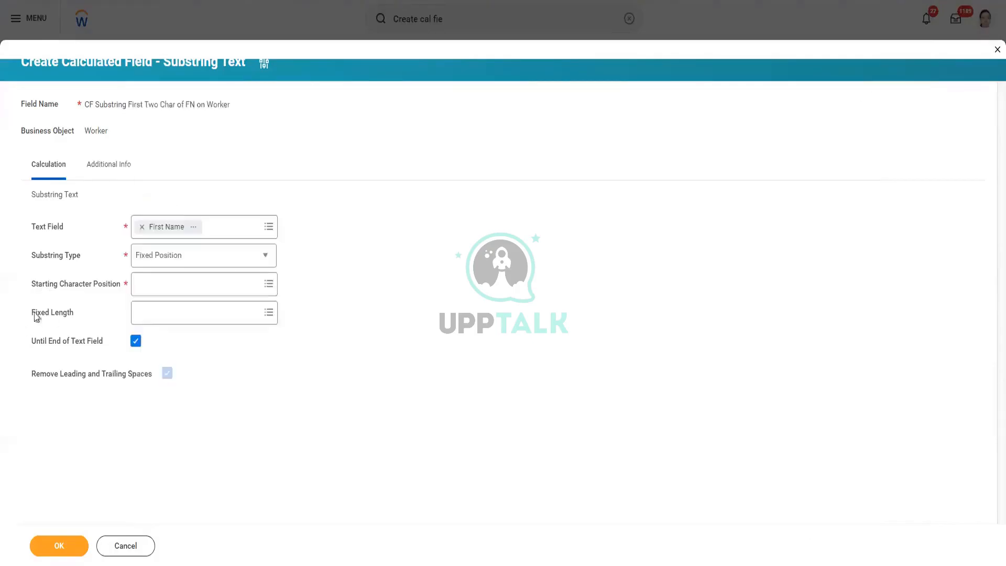
- Set the substring's starting character position to 1
{"action": "left_click", "coordinate": [151, 283]}
{"action": "type", "text": "1"}
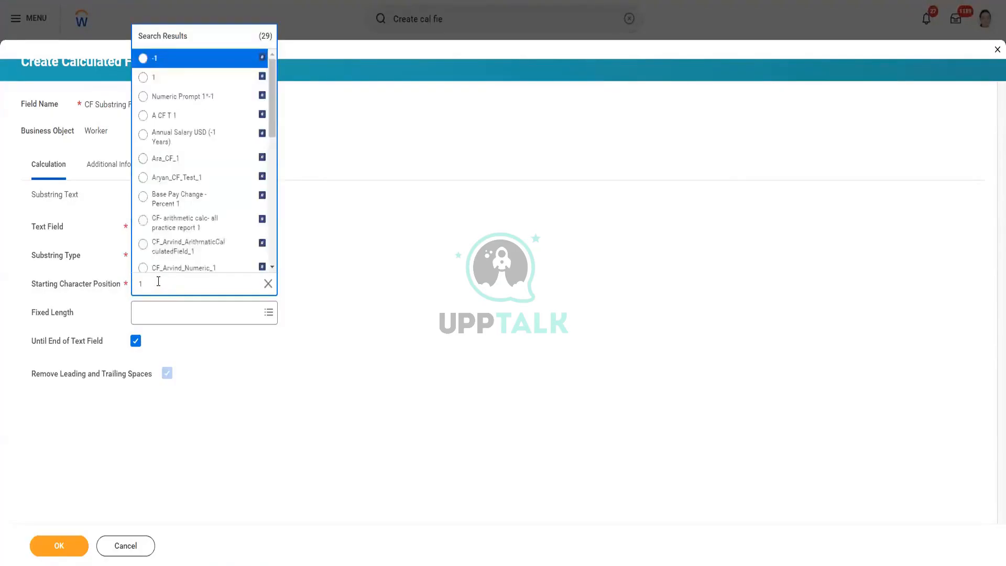
{"action": "left_click", "coordinate": [166, 80]}
- Try a fixed length of 3, and toggle the Until End of Text Field option to test its effect
{"action": "left_click", "coordinate": [166, 314]}
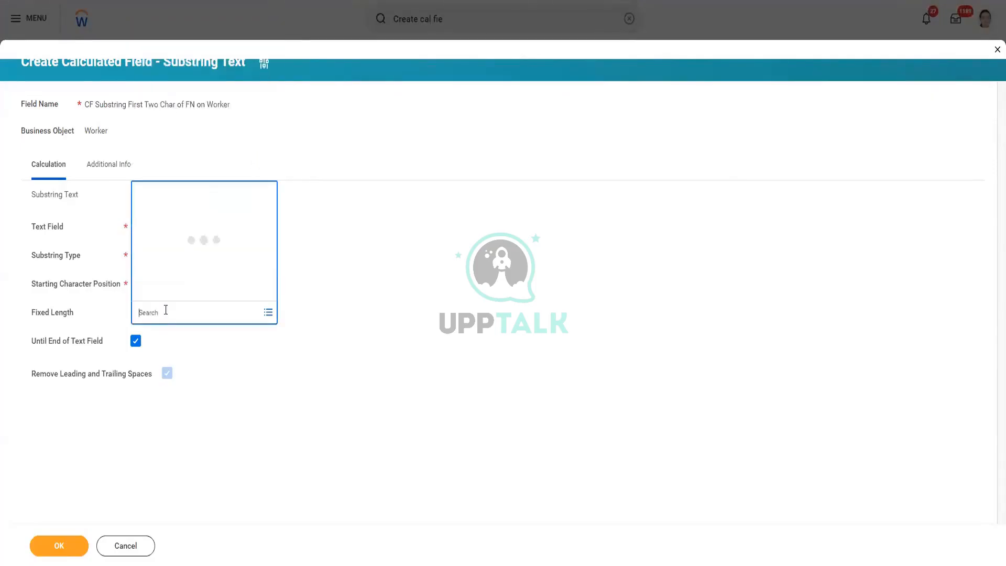
{"action": "type", "text": "3"}
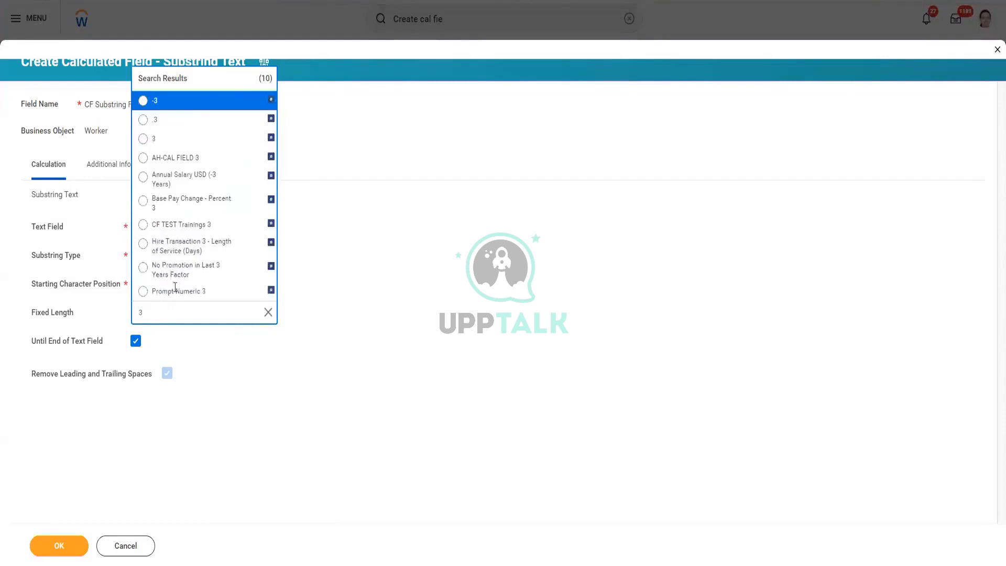
{"action": "left_click", "coordinate": [169, 145]}
{"action": "left_click", "coordinate": [266, 440]}
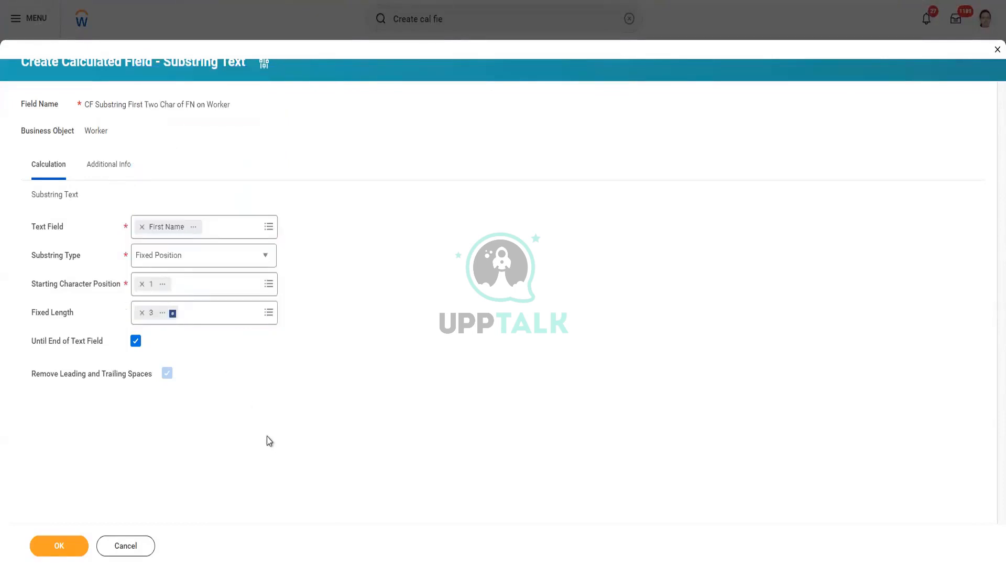
{"action": "left_click", "coordinate": [135, 341]}
{"action": "left_click", "coordinate": [135, 341]}
{"action": "left_click", "coordinate": [135, 341]}
{"action": "left_click", "coordinate": [135, 341]}
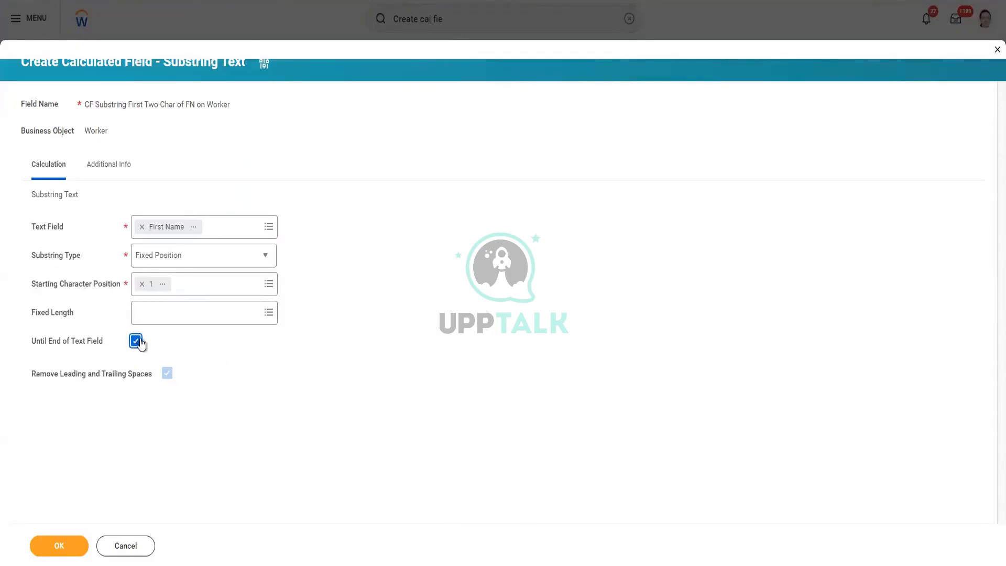
- Set the fixed length to 3, with Until End of Text Field turned off
{"action": "left_click", "coordinate": [152, 311]}
{"action": "type", "text": "3"}
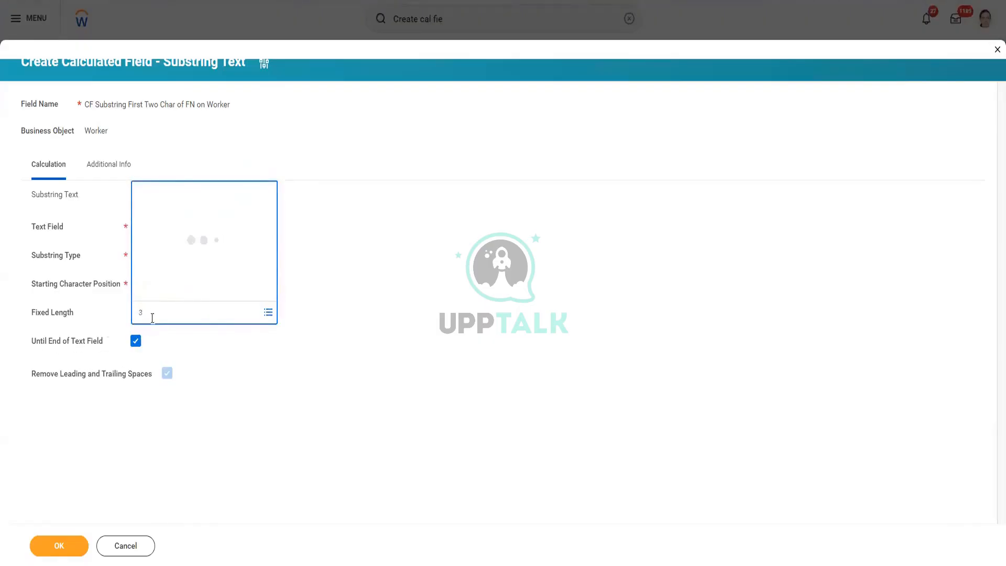
{"action": "left_click", "coordinate": [152, 139]}
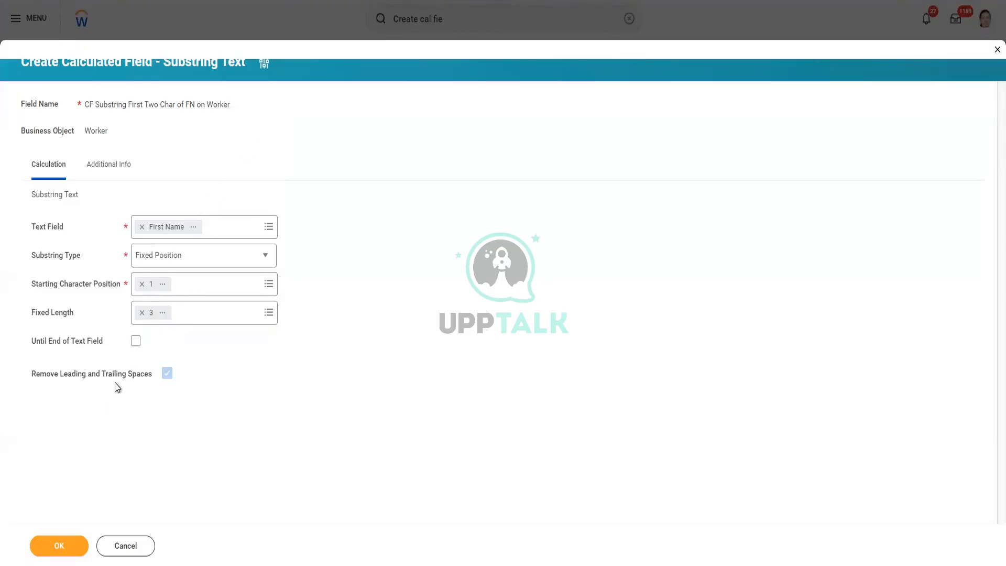
- Save the substring calculated field and copy its name from the save confirmation
{"action": "left_click", "coordinate": [76, 549]}
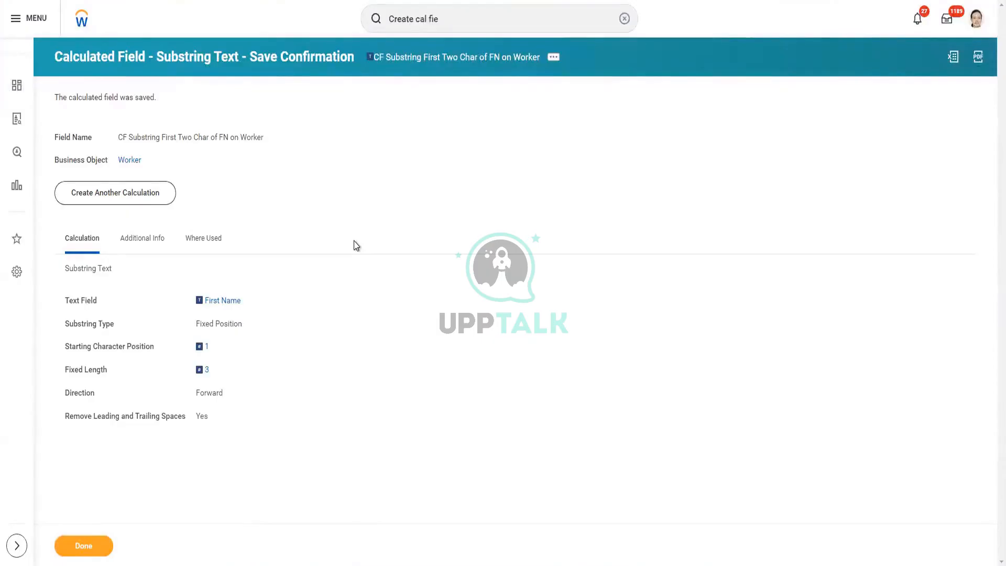
{"action": "right_click", "coordinate": [462, 58]}
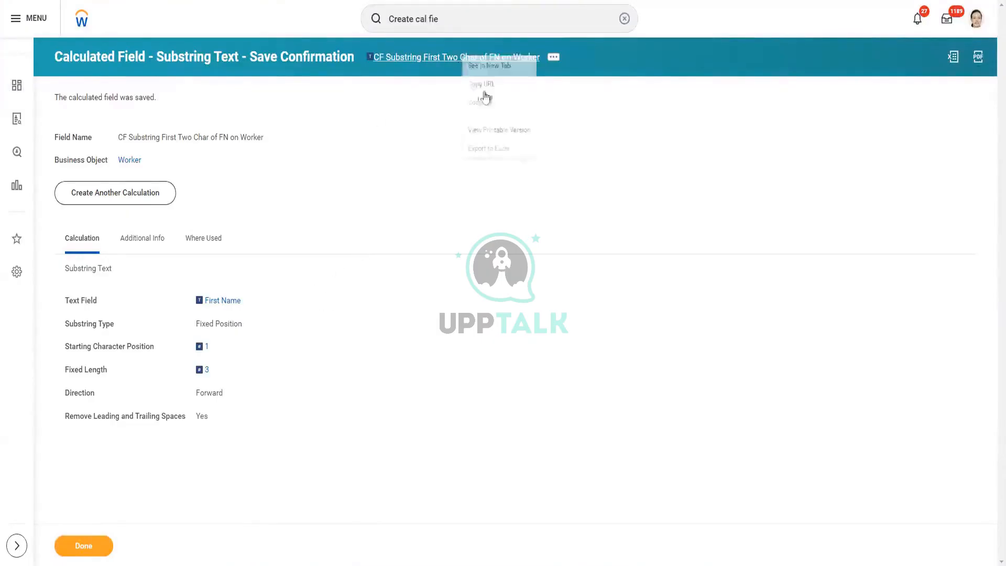
{"action": "left_click", "coordinate": [486, 103]}
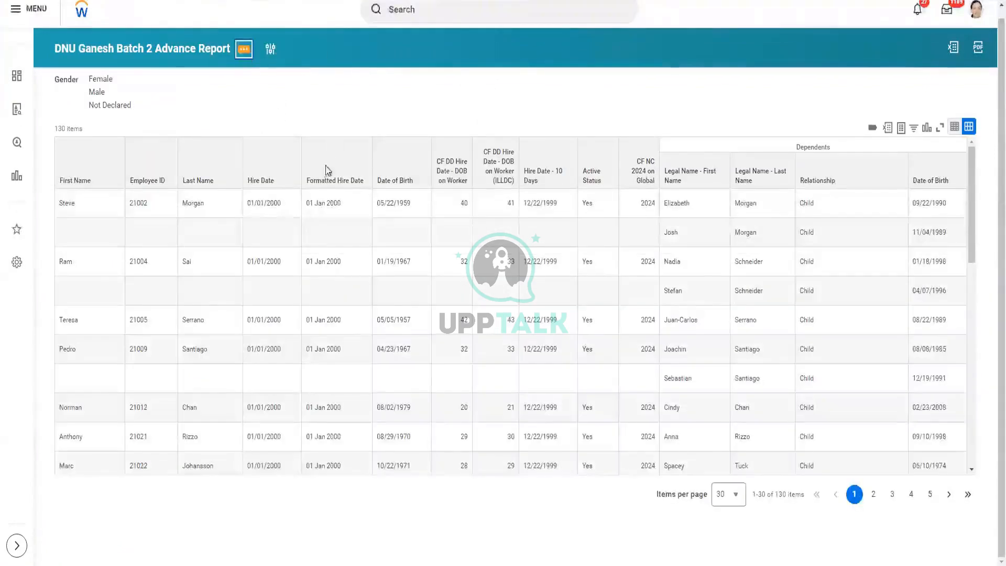
- Go to the advanced report and open its custom report definition for editing
{"action": "key", "text": "F5"}
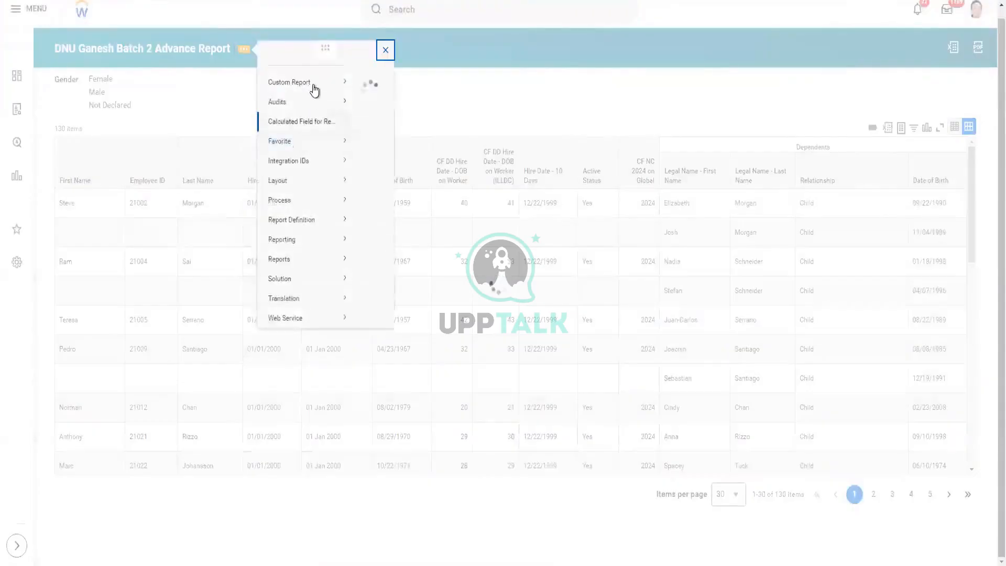
{"action": "mouse_move", "coordinate": [314, 90]}
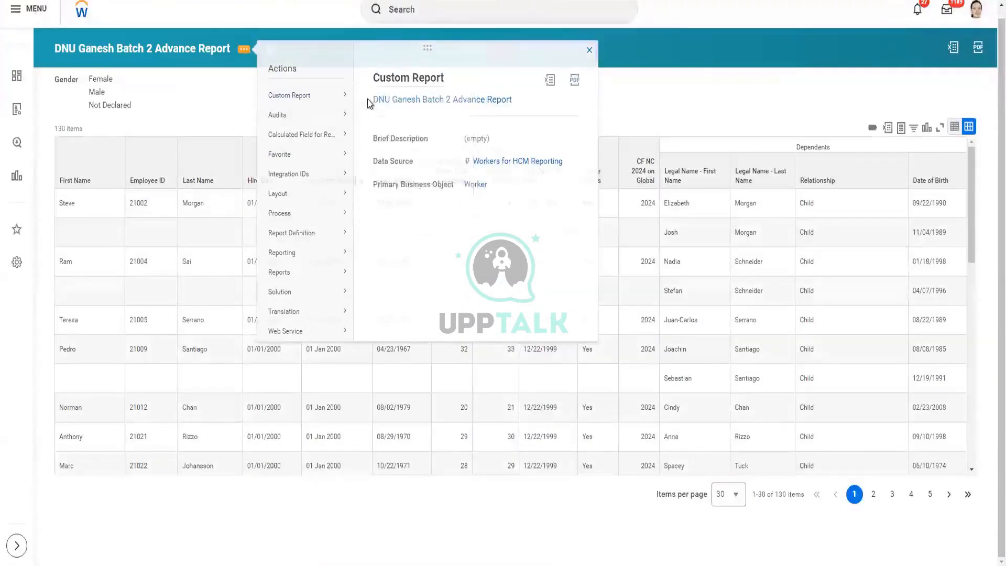
{"action": "left_click", "coordinate": [369, 99]}
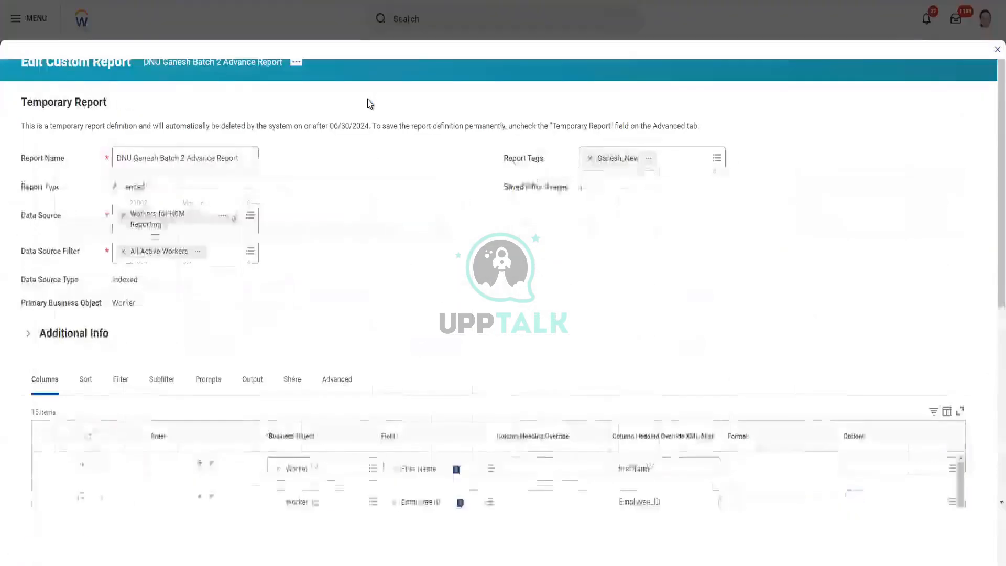
- Add a Worker column below Last Name using the field CF Substring First Two Char of FN on Worker
{"action": "scroll", "coordinate": [372, 307], "scroll_direction": "down", "scroll_amount": 3}
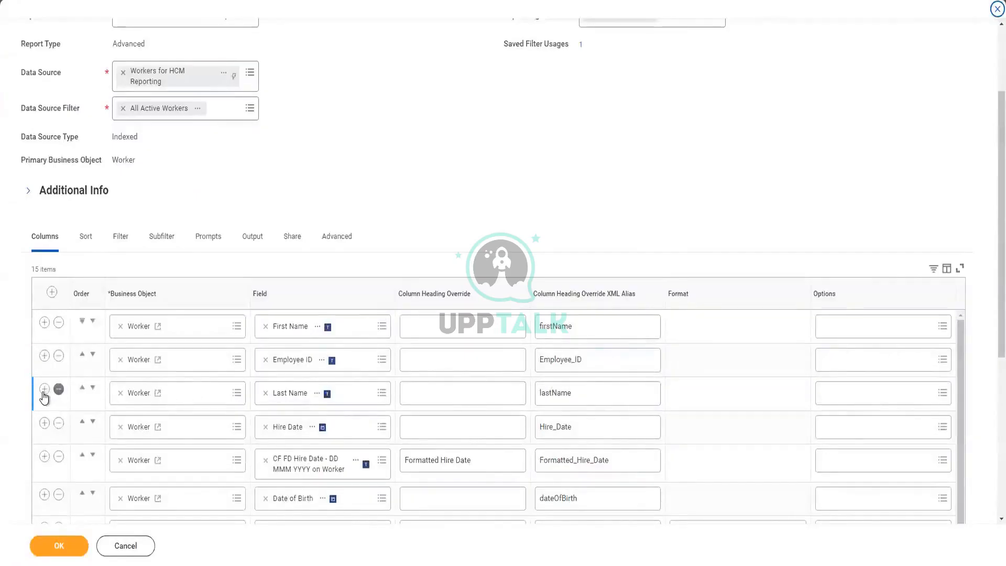
{"action": "left_click", "coordinate": [305, 390]}
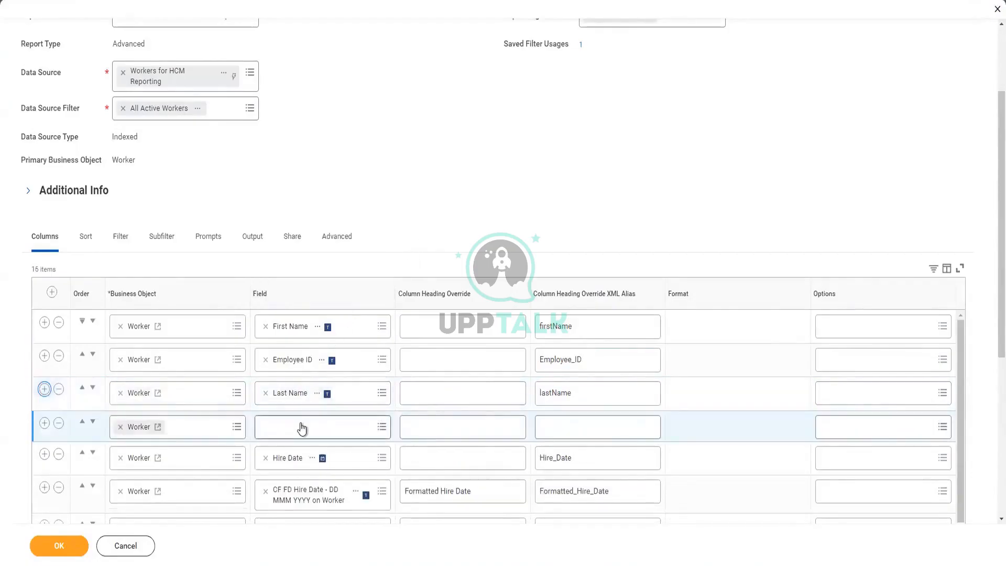
{"action": "left_click", "coordinate": [302, 428]}
{"action": "key", "text": "ctrl+v"}
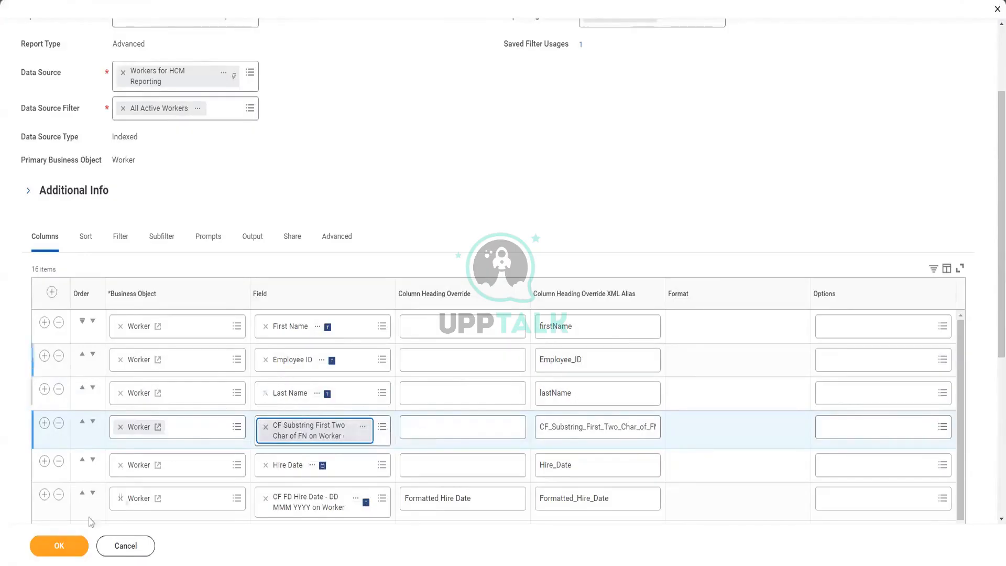
- Set the substring column's heading override to Subs First Name and save the custom report
{"action": "left_click", "coordinate": [600, 427]}
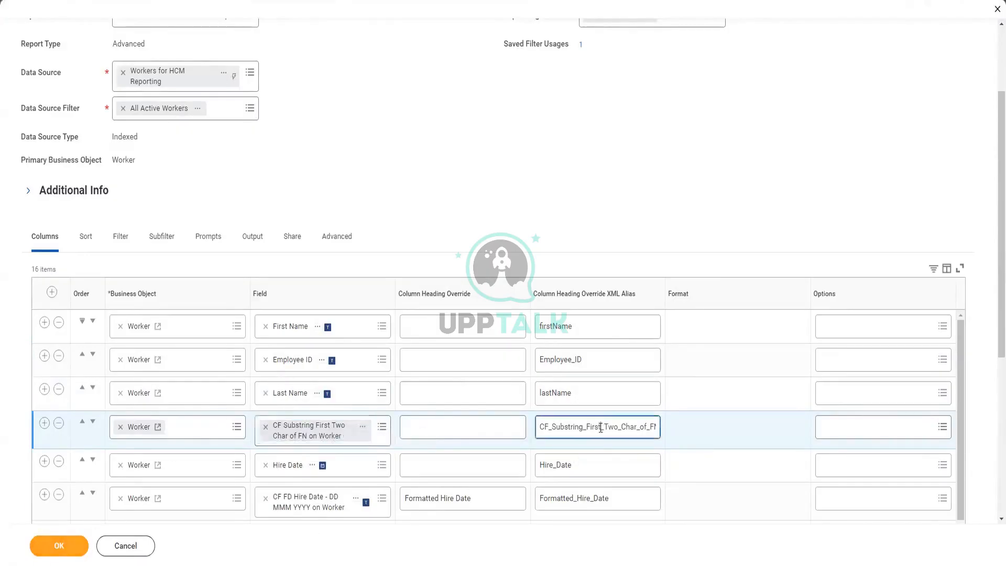
{"action": "key", "text": "ctrl+s"}
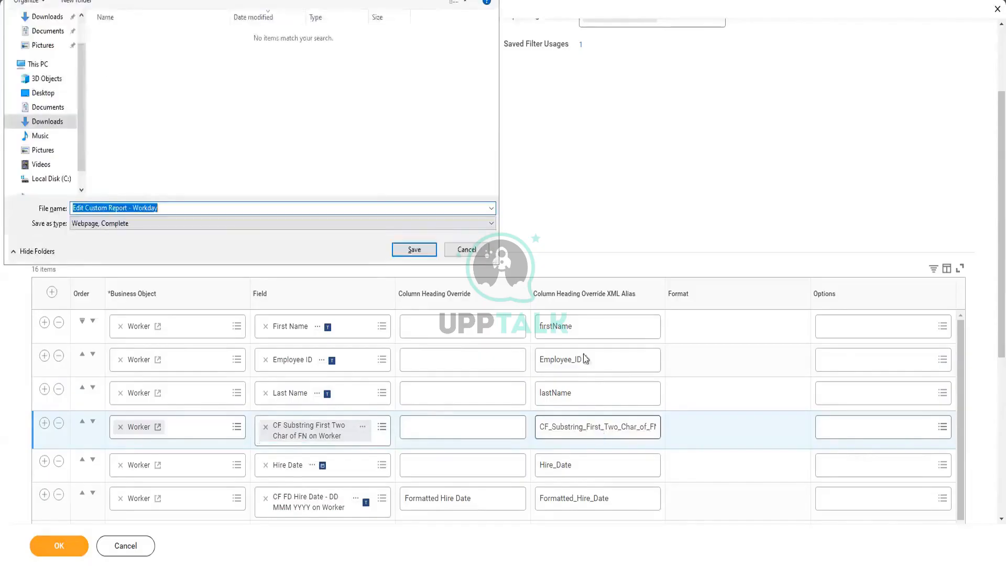
{"action": "key", "text": "Escape"}
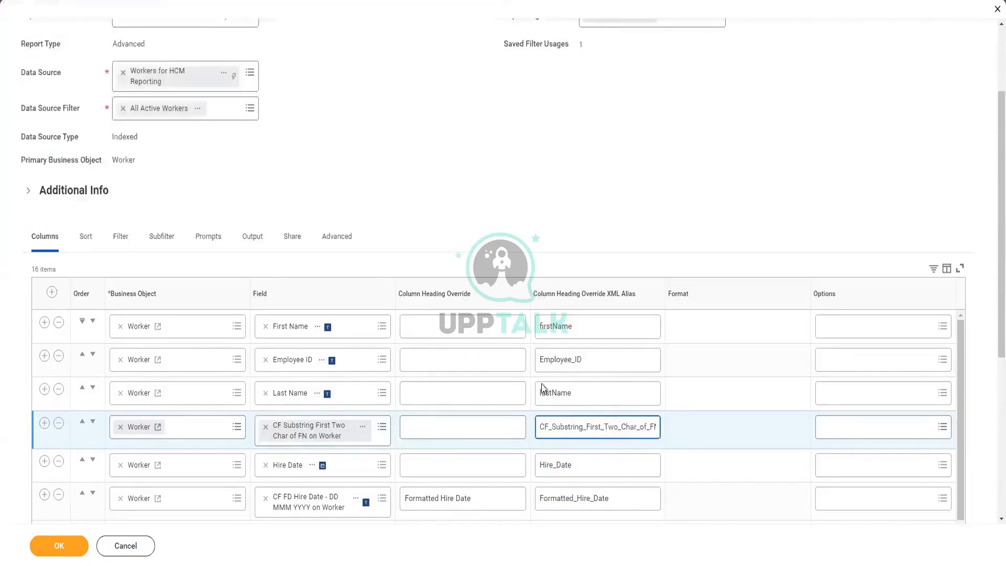
{"action": "left_click", "coordinate": [489, 426]}
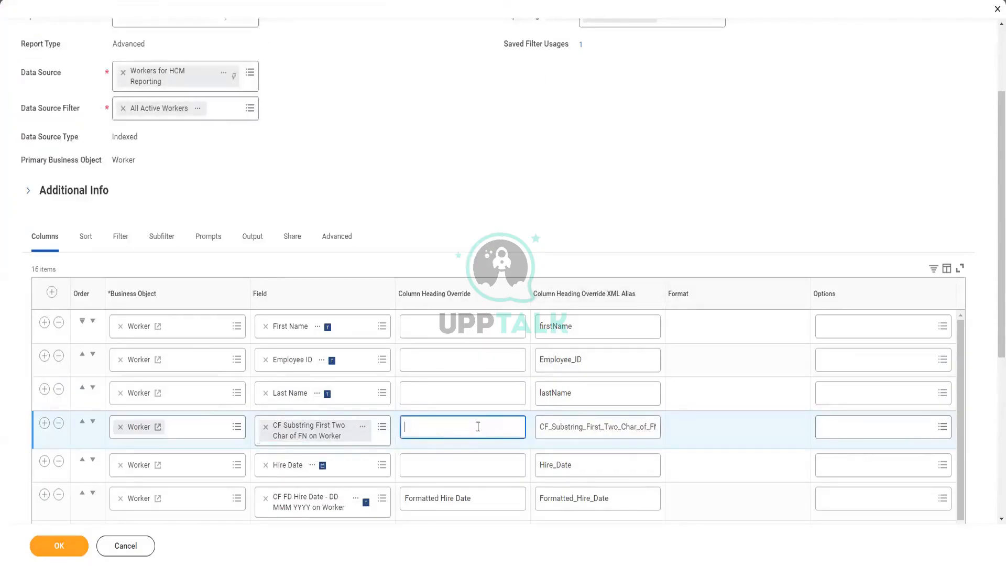
{"action": "type", "text": "Subs First Name"}
{"action": "left_click", "coordinate": [59, 547]}
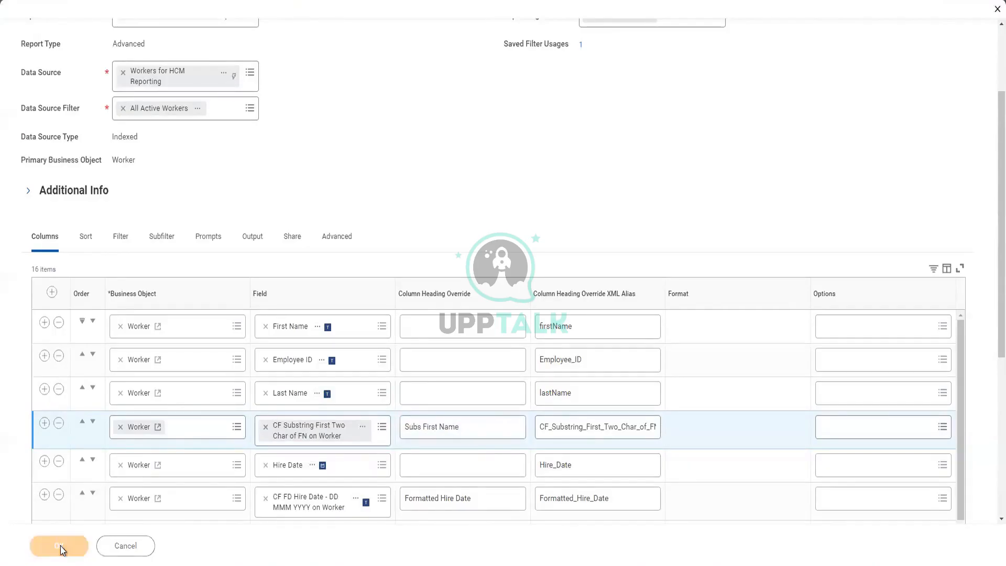
{"action": "left_click", "coordinate": [59, 547]}
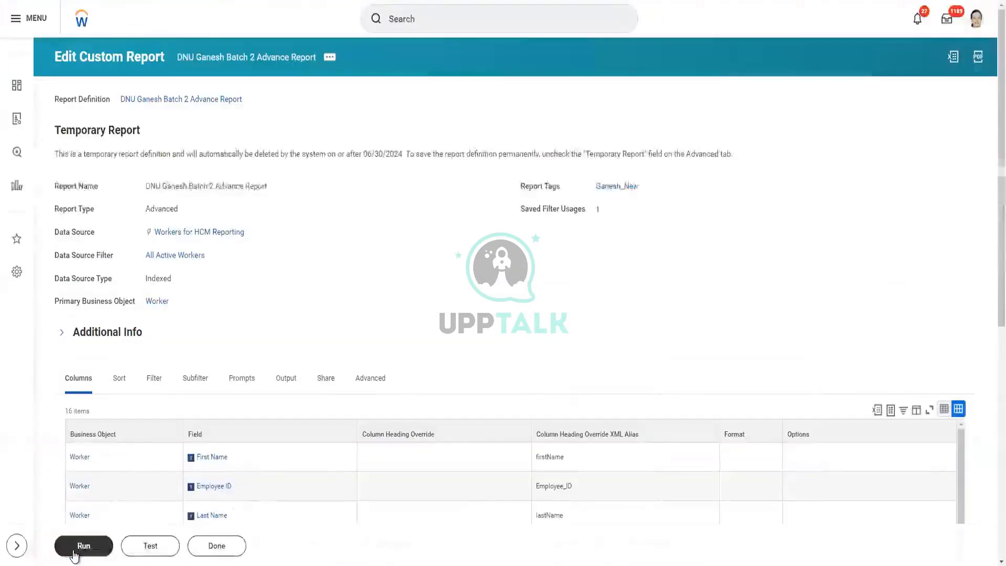
- Run the advanced report with the preset Female, Male and Not Declared genders and compare First Name with Subs First Name
{"action": "left_click", "coordinate": [74, 553]}
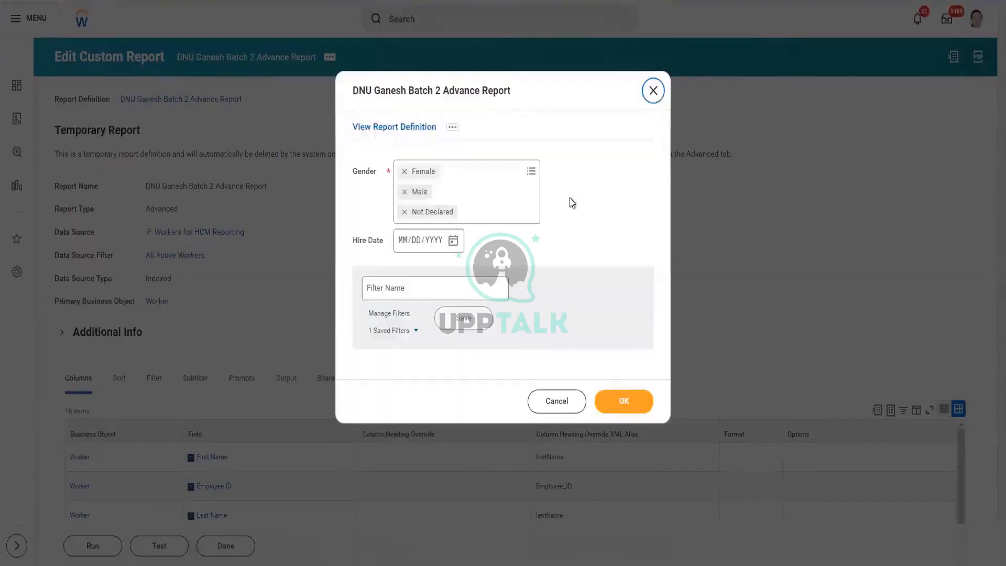
{"action": "left_click", "coordinate": [618, 403]}
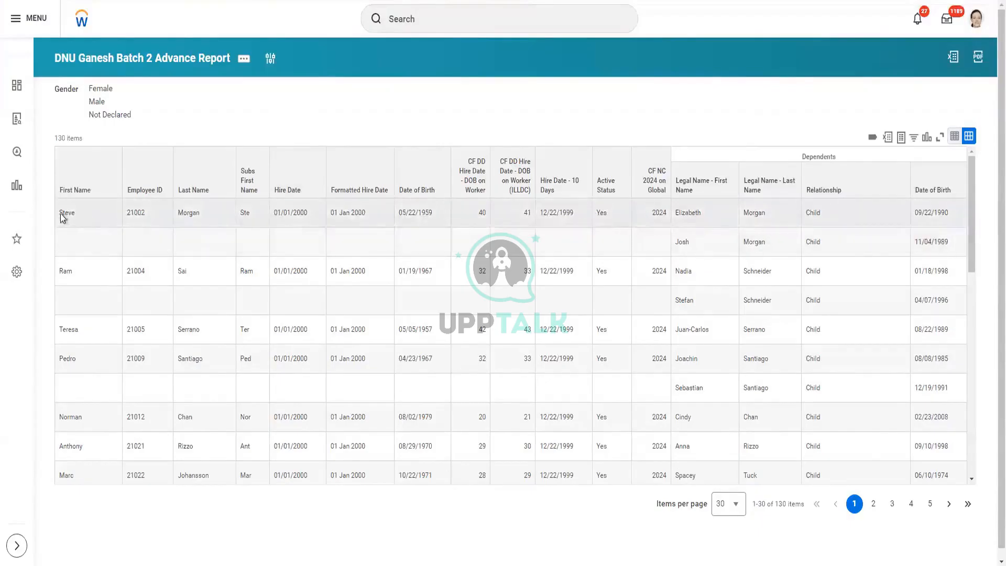
{"action": "double_click", "coordinate": [74, 212]}
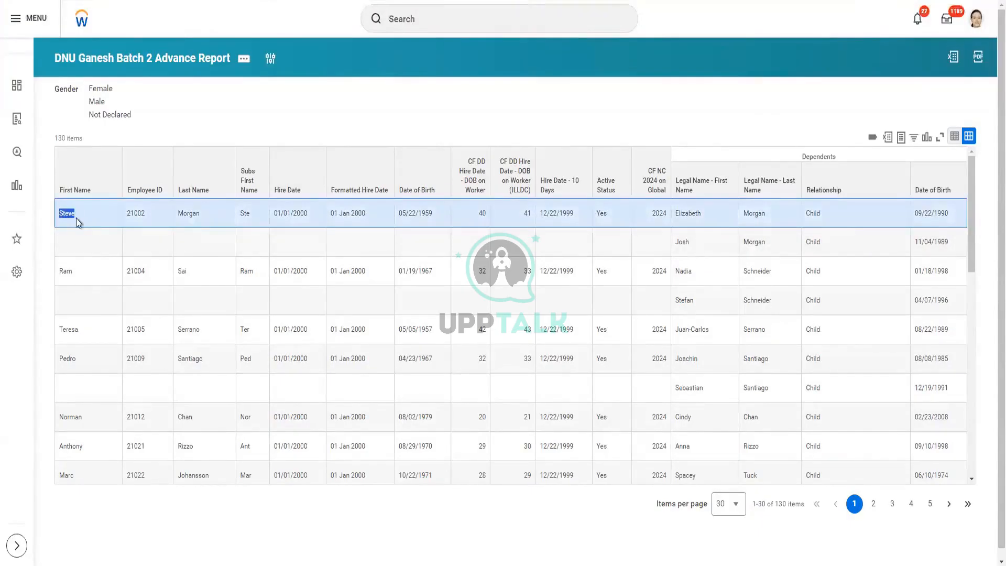
{"action": "left_click", "coordinate": [285, 90]}
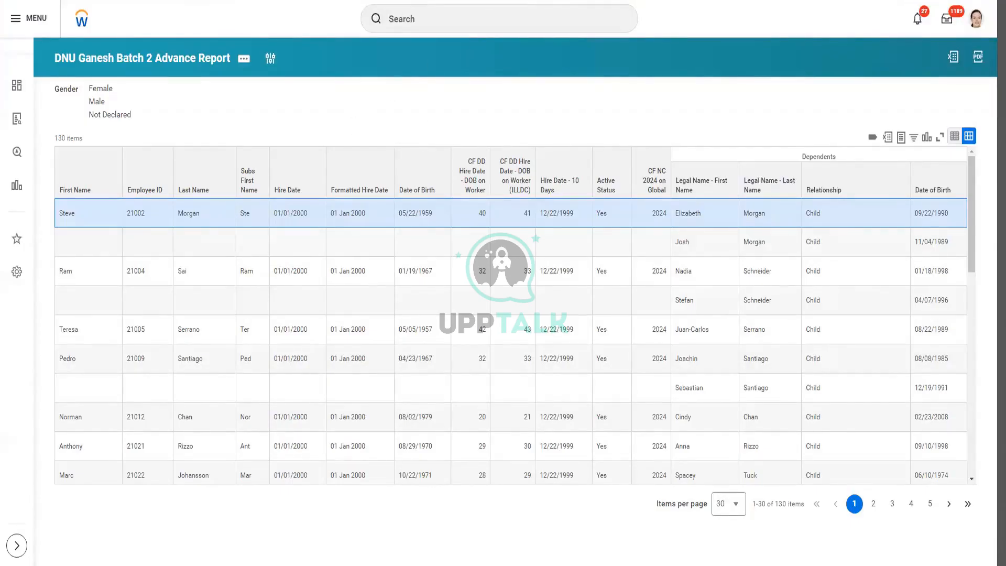
{"action": "key", "text": "ctrl+Tab"}
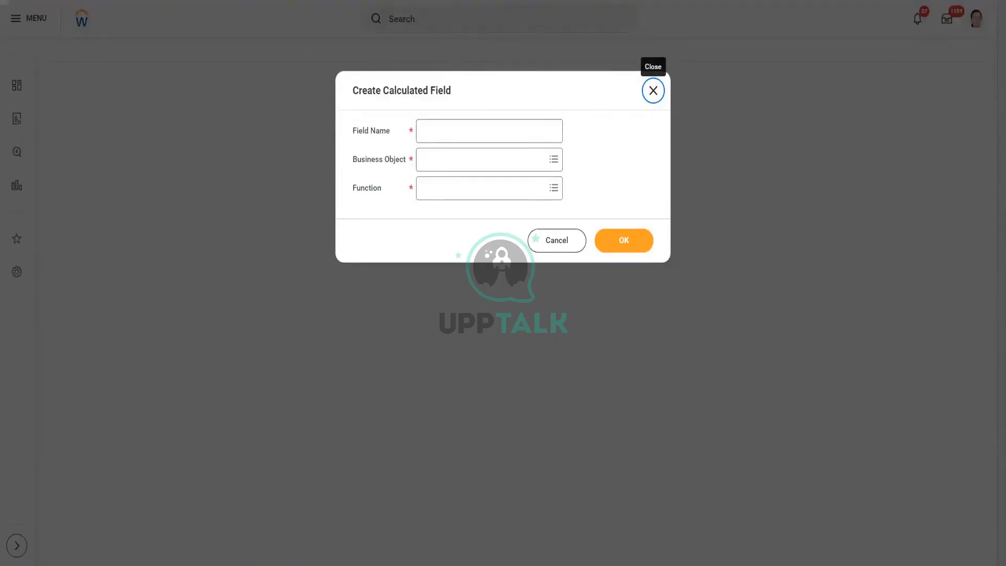
{"action": "key", "text": "ctrl+shift+Tab"}
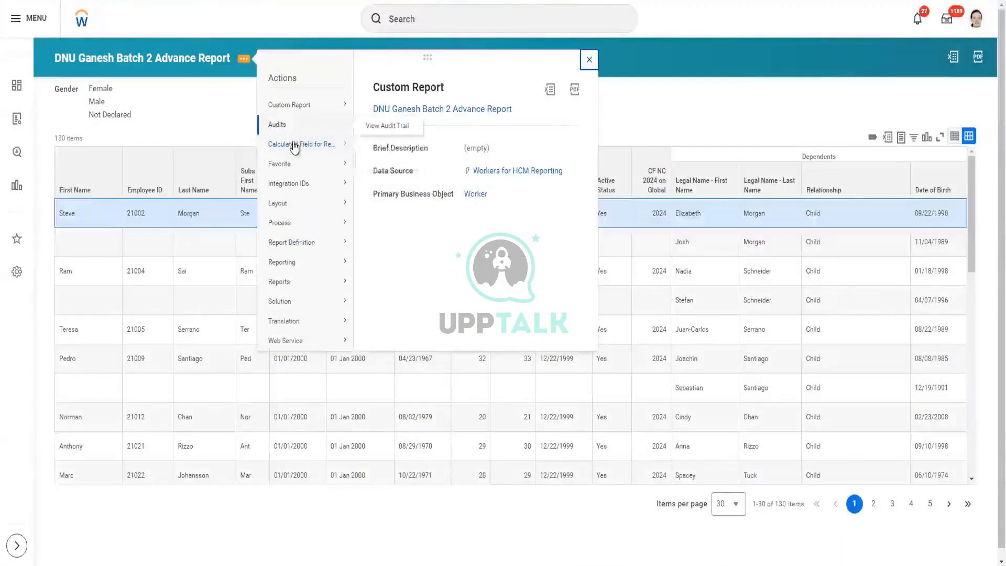
{"action": "mouse_move", "coordinate": [296, 150]}
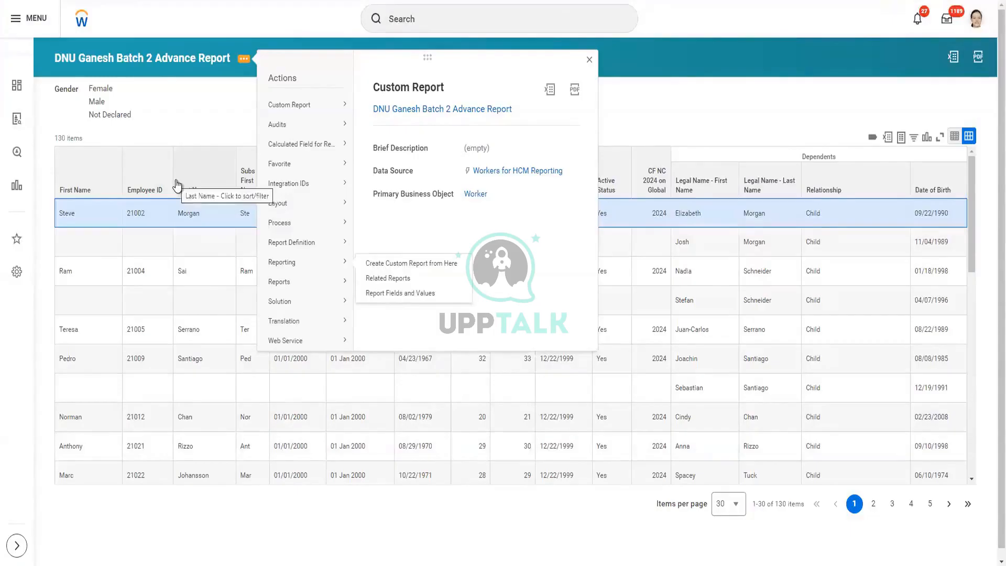
{"action": "left_click", "coordinate": [590, 60]}
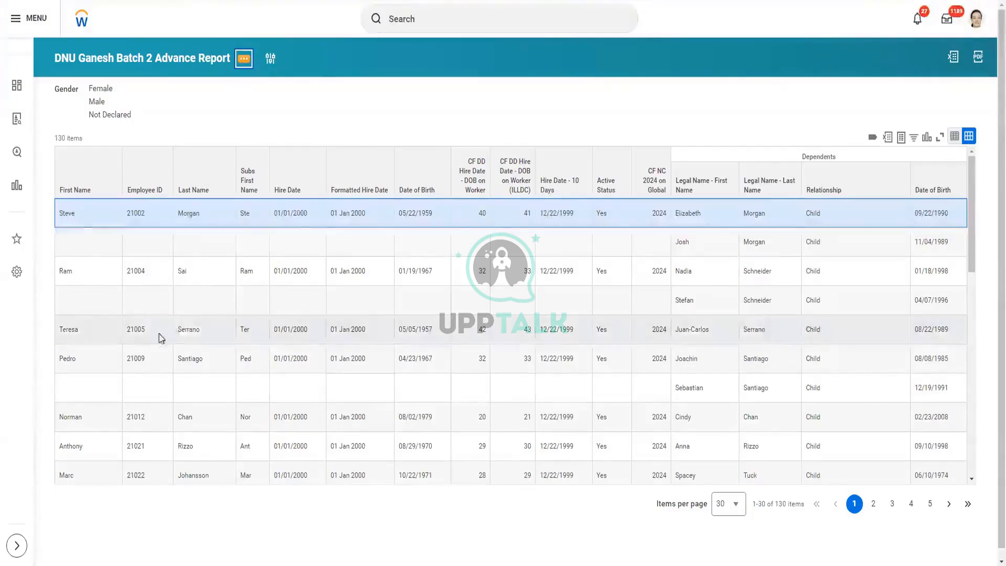
{"action": "scroll", "coordinate": [140, 407], "scroll_direction": "down", "scroll_amount": 3}
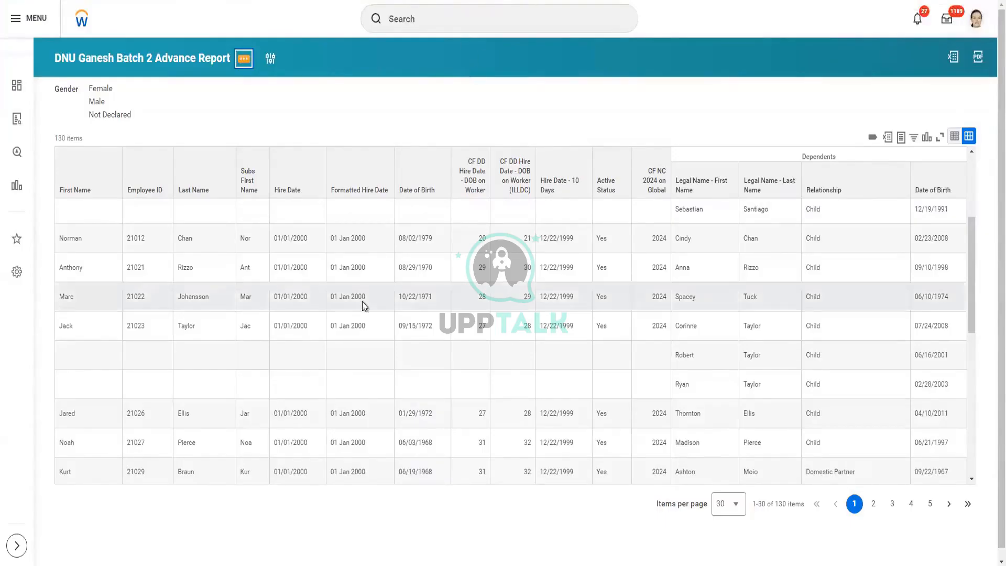
{"action": "scroll", "coordinate": [362, 301], "scroll_direction": "up", "scroll_amount": 2}
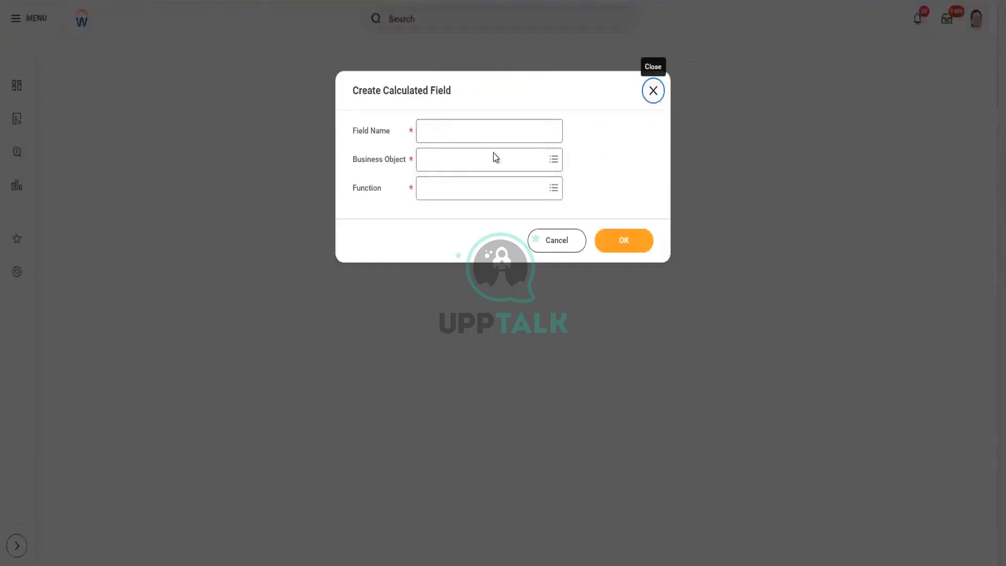
- Name the new calculated field CF CTN 2024 on Global and choose Global as its business object
{"action": "left_click", "coordinate": [466, 128]}
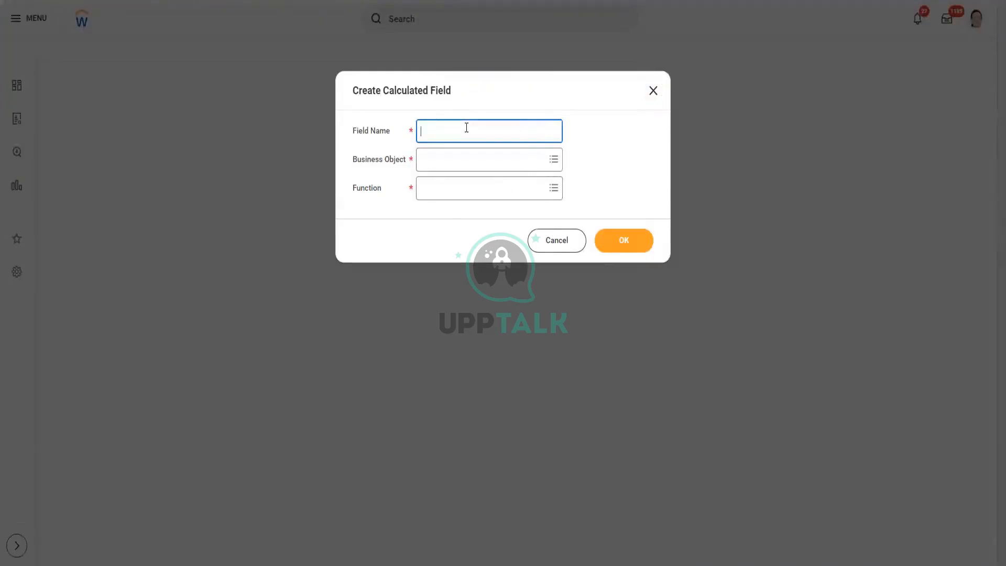
{"action": "type", "text": "CF CTN"}
{"action": "type", "text": "2024 on Global"}
{"action": "left_click", "coordinate": [470, 162]}
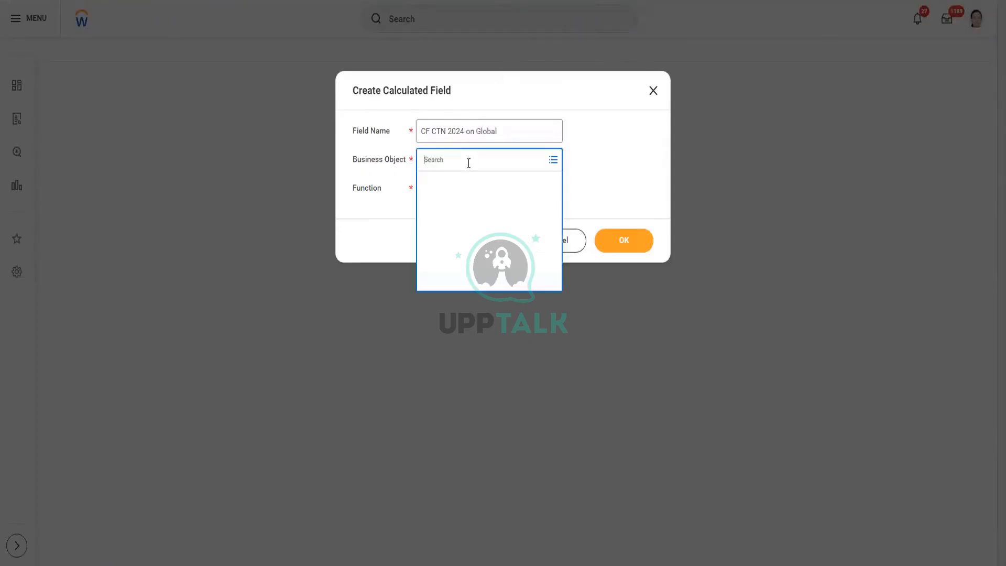
{"action": "type", "text": "Gloab"}
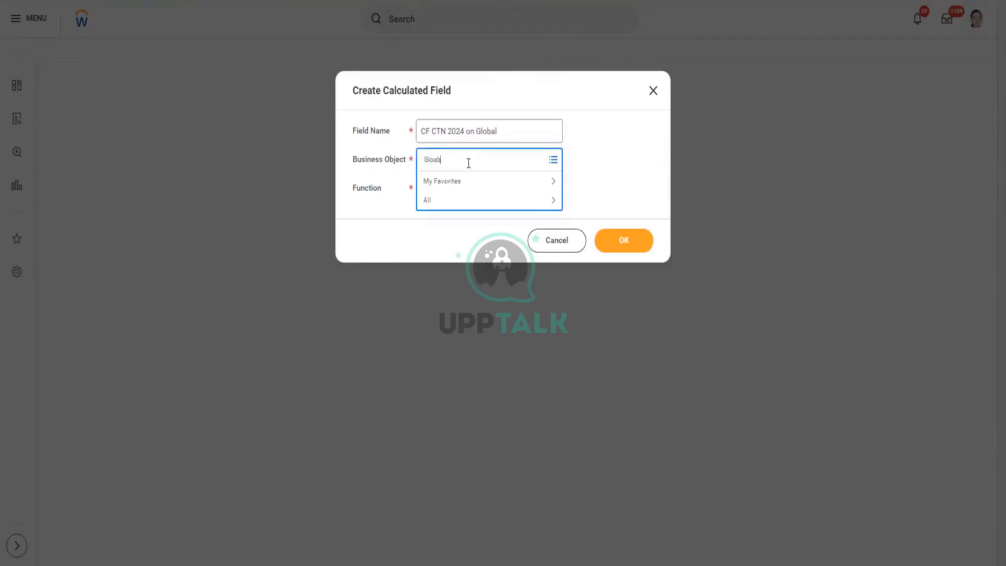
{"action": "key", "text": "BackSpace"}
{"action": "key", "text": "BackSpace"}
{"action": "type", "text": "b"}
{"action": "key", "text": "Return"}
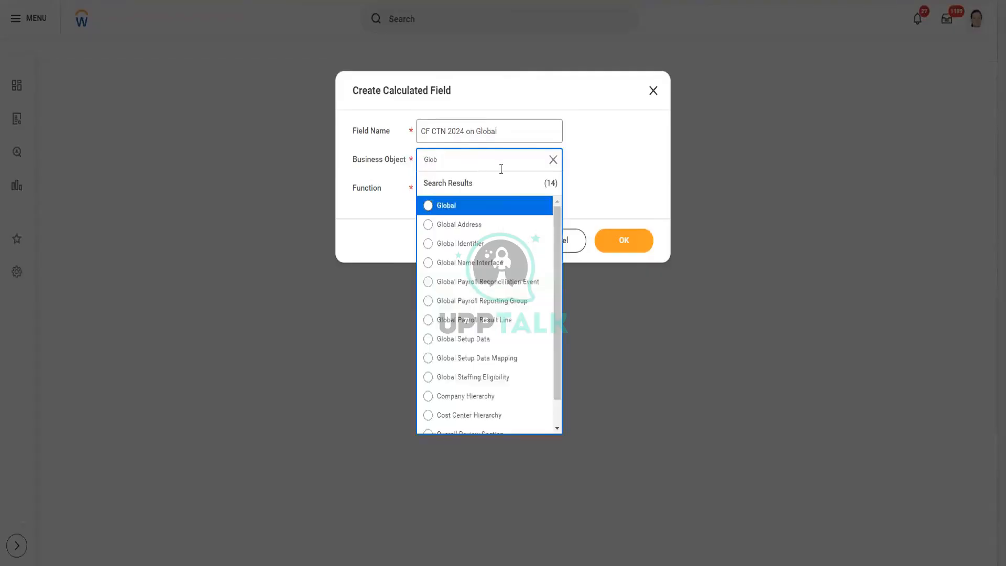
{"action": "left_click", "coordinate": [486, 209]}
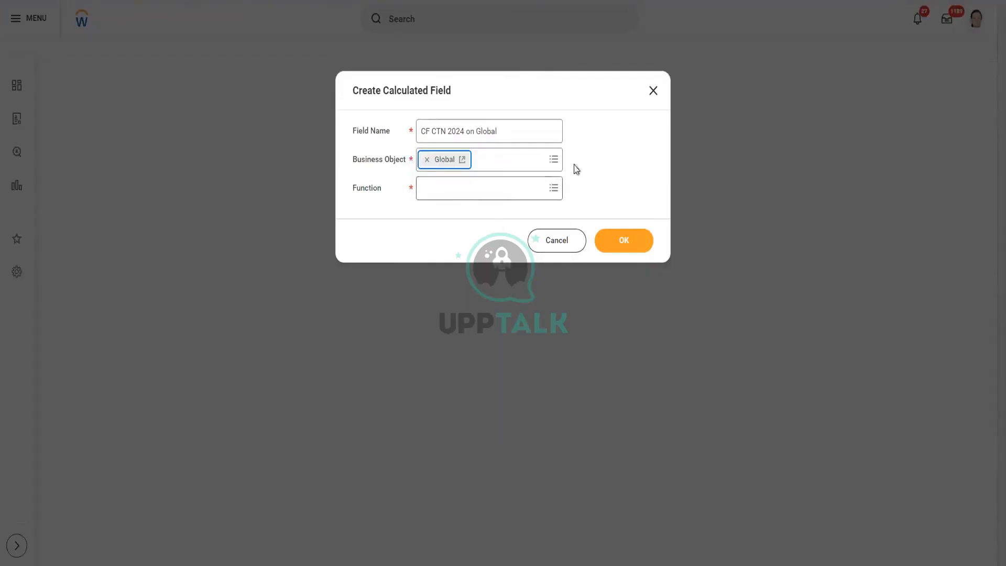
{"action": "left_click", "coordinate": [444, 195]}
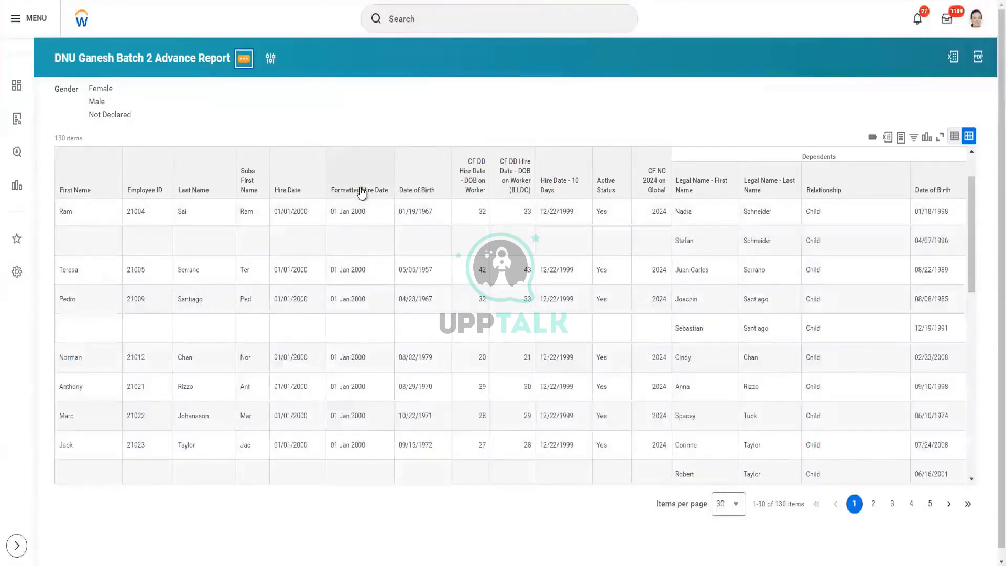
- From the advanced report's definition, open the calculated field CF FD Hire Date - DD MMM YYYY on Worker for editing
{"action": "left_click", "coordinate": [199, 60]}
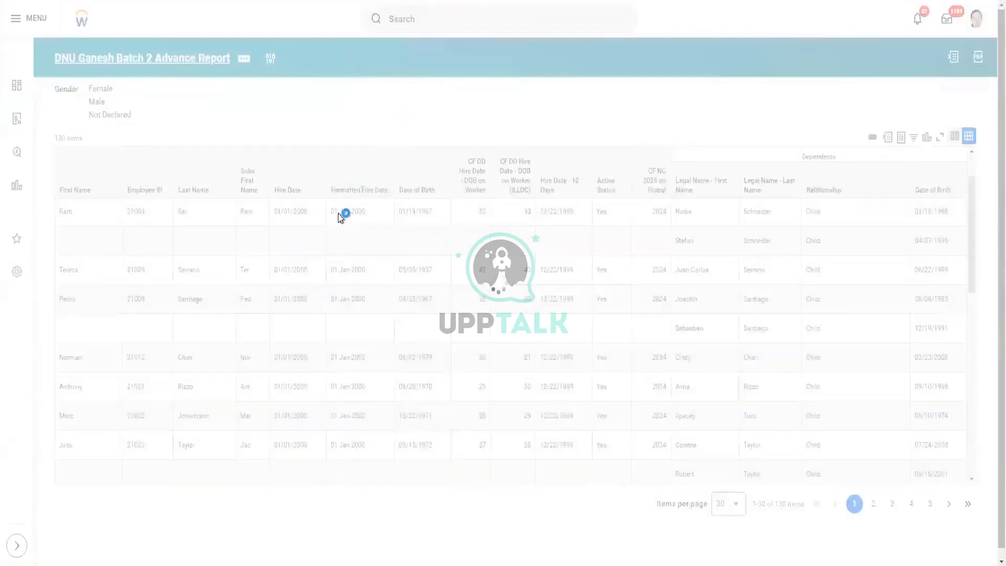
{"action": "scroll", "coordinate": [259, 379], "scroll_direction": "down", "scroll_amount": 3}
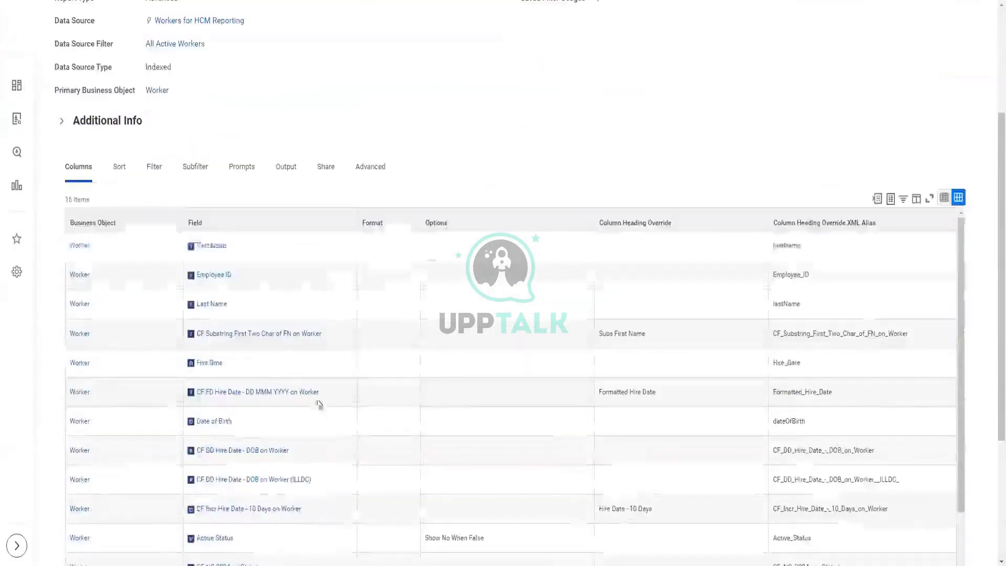
{"action": "right_click", "coordinate": [260, 400]}
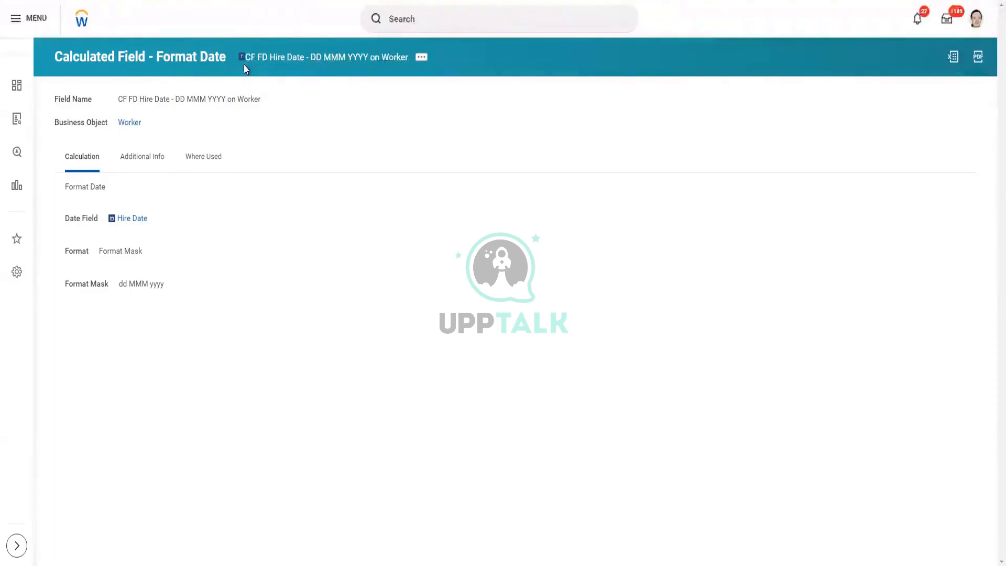
{"action": "left_click", "coordinate": [421, 57]}
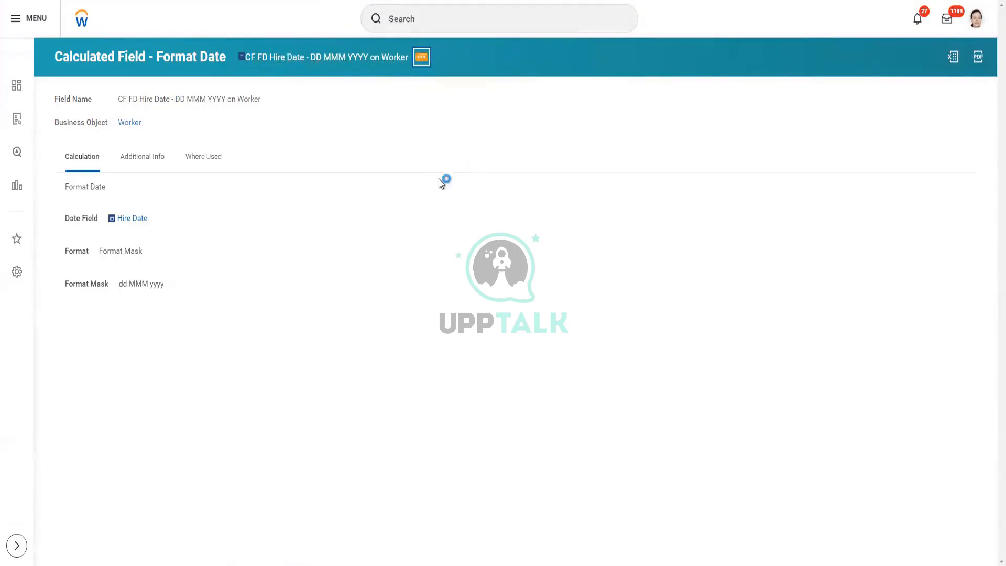
{"action": "mouse_move", "coordinate": [458, 123]}
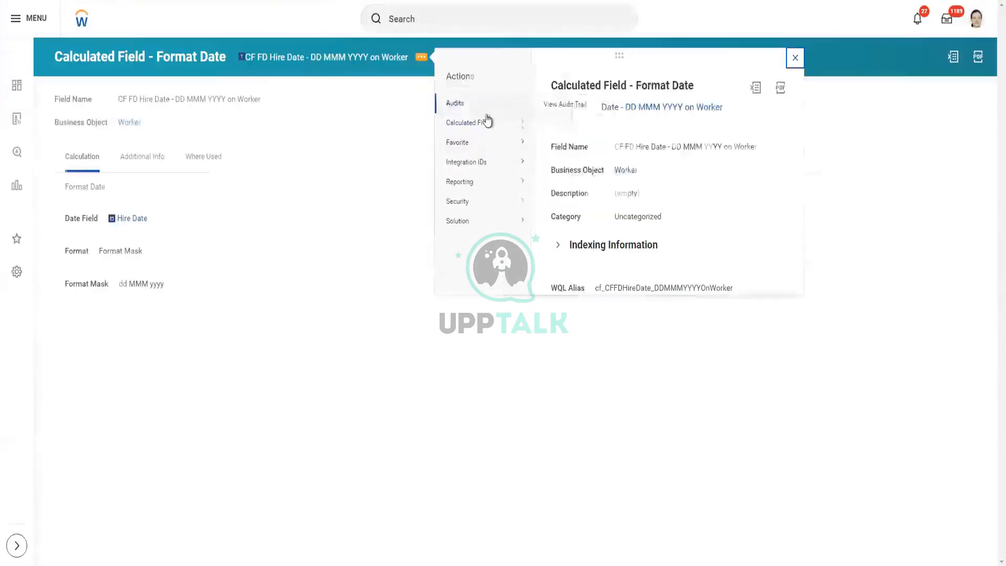
{"action": "left_click", "coordinate": [550, 126]}
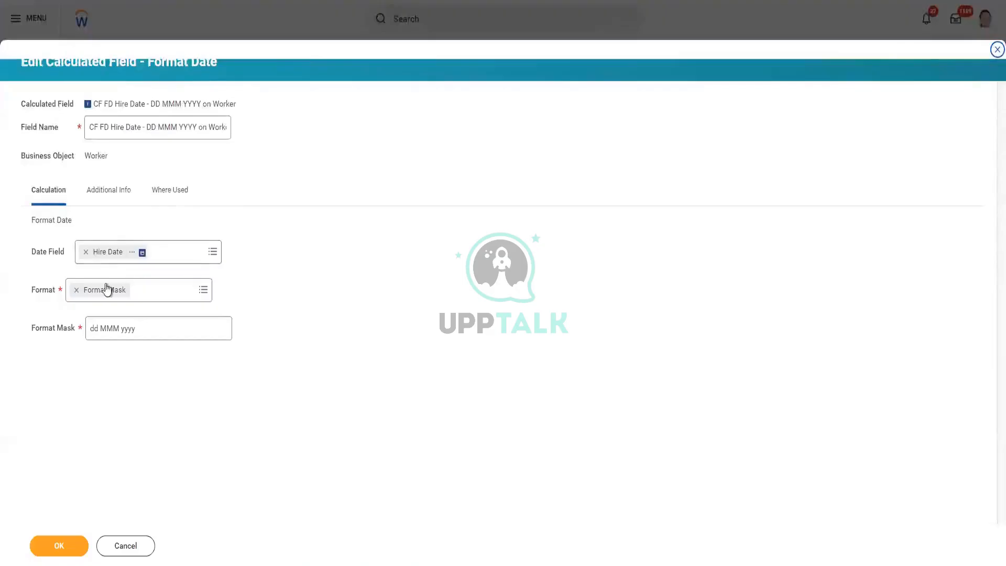
- Replace the Hire Date calculated field's format with Year and save the field
{"action": "left_click", "coordinate": [77, 290]}
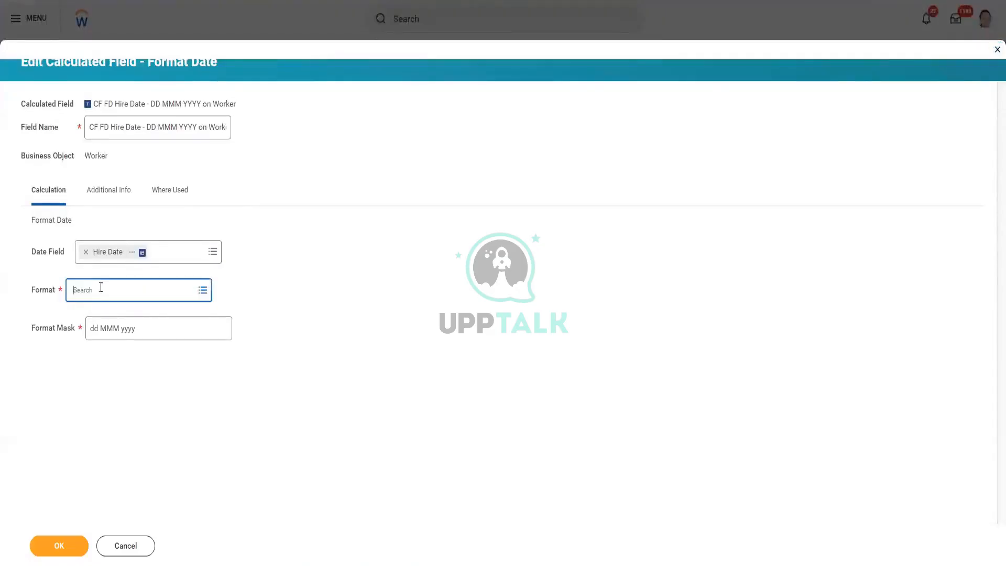
{"action": "left_click", "coordinate": [99, 287]}
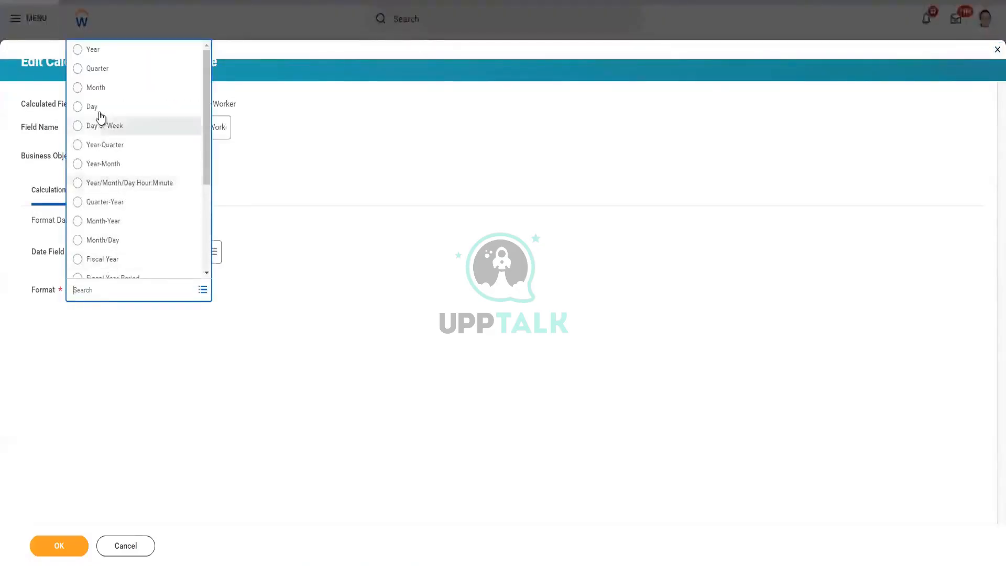
{"action": "left_click", "coordinate": [93, 49]}
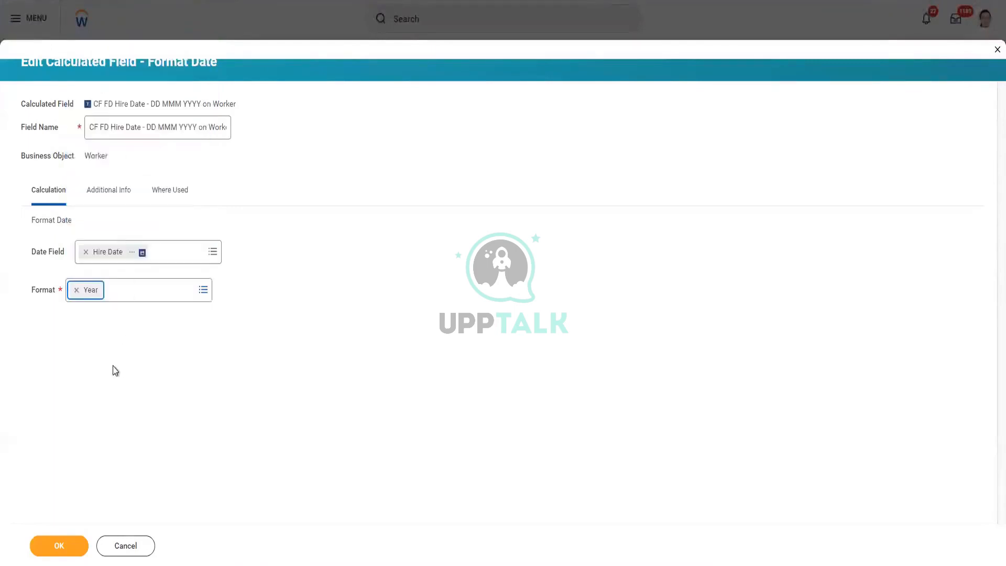
{"action": "left_click", "coordinate": [72, 545]}
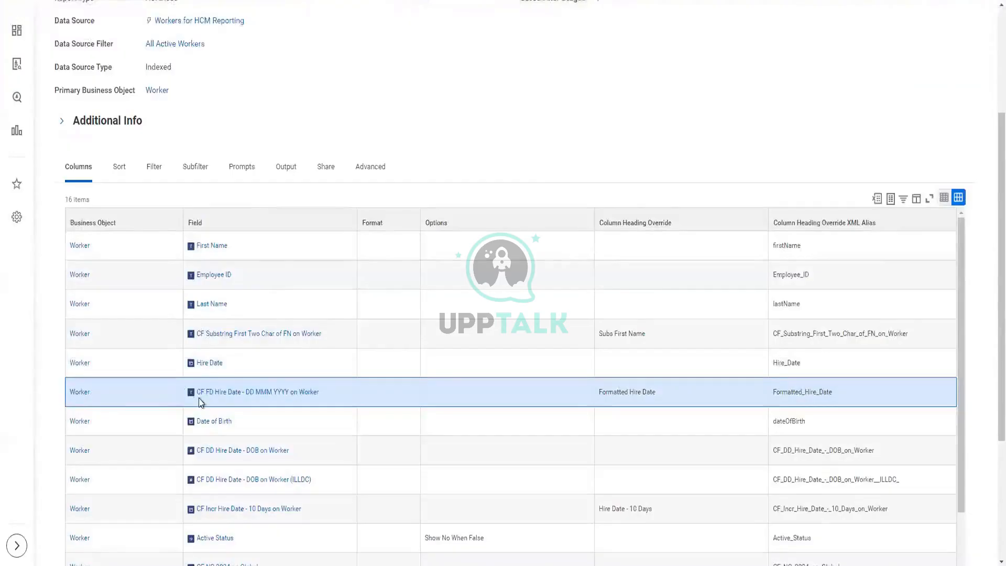
- Choose the Convert Text To Number function for CF CTN 2024 on Global and confirm the new calculated field's details
{"action": "scroll", "coordinate": [438, 129], "scroll_direction": "down", "scroll_amount": 1}
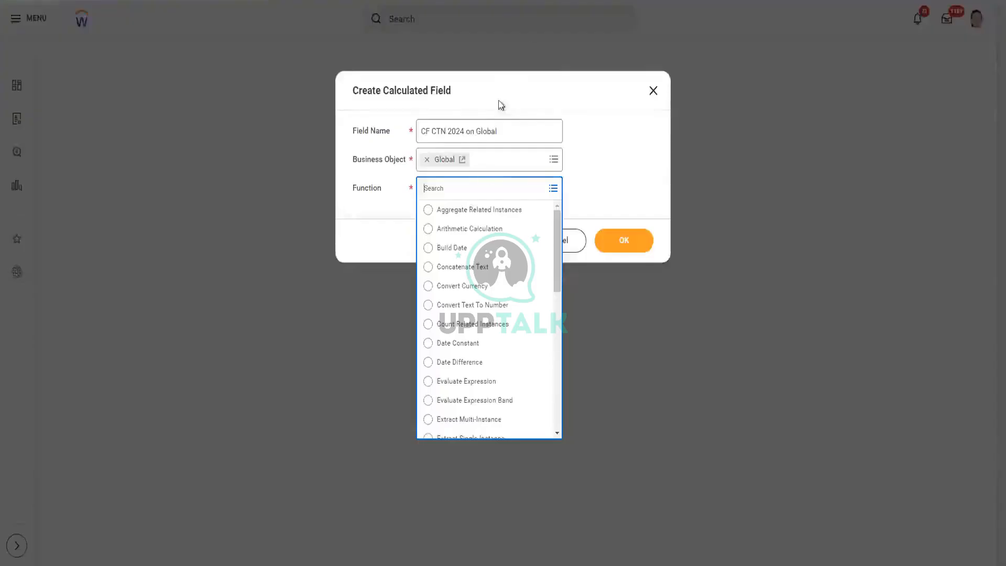
{"action": "left_click", "coordinate": [478, 308]}
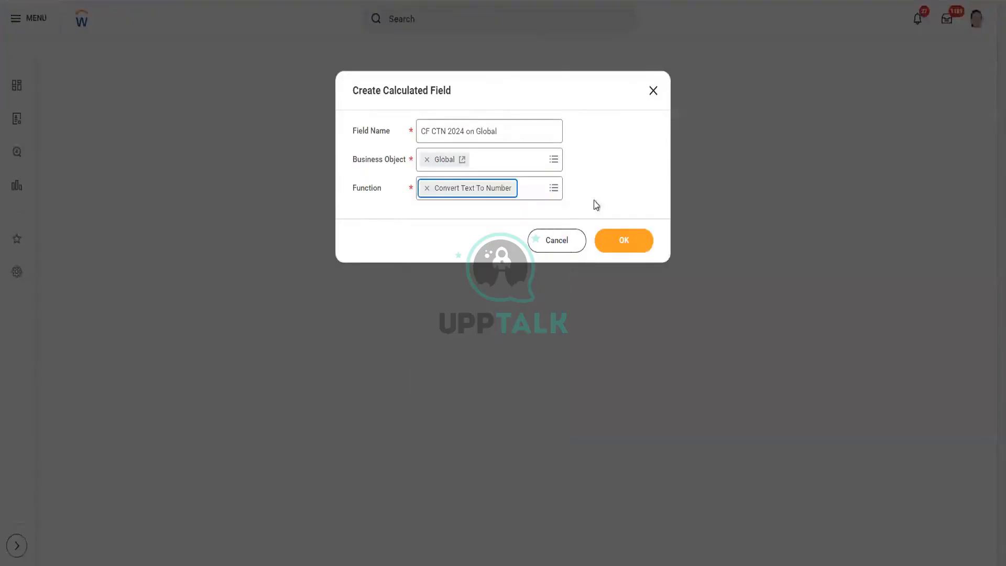
{"action": "left_click", "coordinate": [612, 239]}
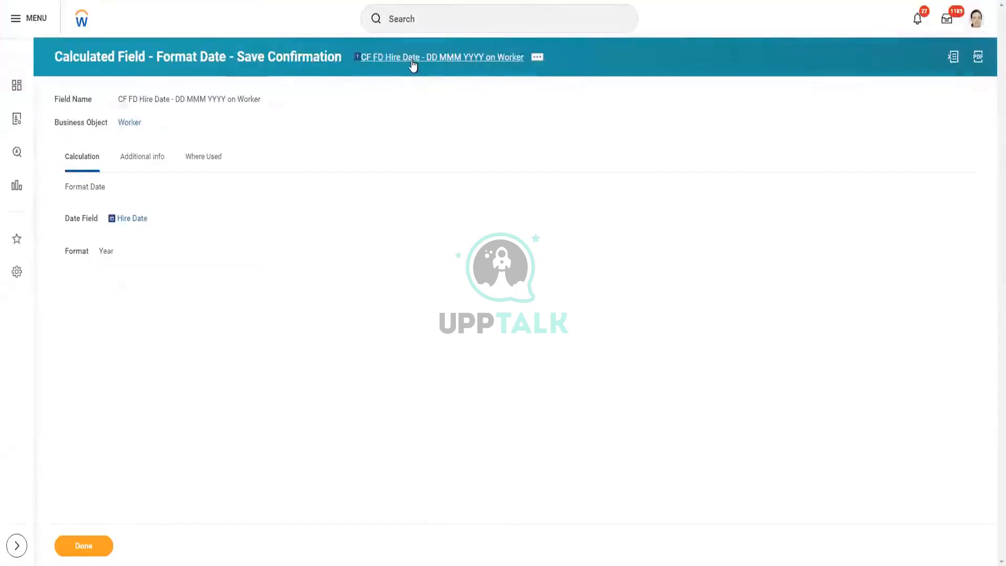
- Copy the name of the calculated field CF FD Hire Date - DD MMM YYYY on Worker
{"action": "right_click", "coordinate": [413, 61]}
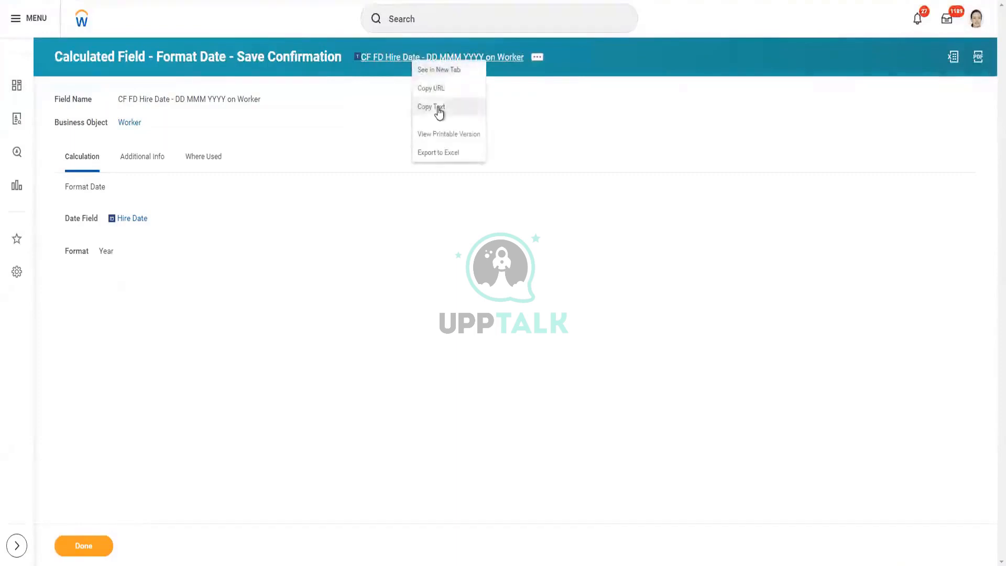
{"action": "left_click", "coordinate": [439, 108]}
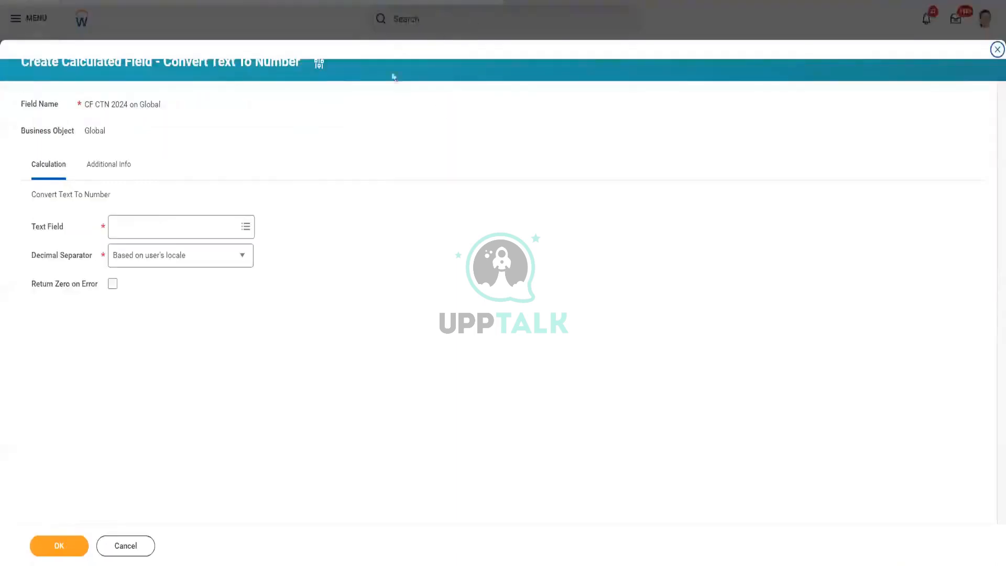
- Try to use CF FD Hire Date - DD MMM YYYY on Worker as the text field of CF CTN 2024 on Global
{"action": "left_click", "coordinate": [178, 220]}
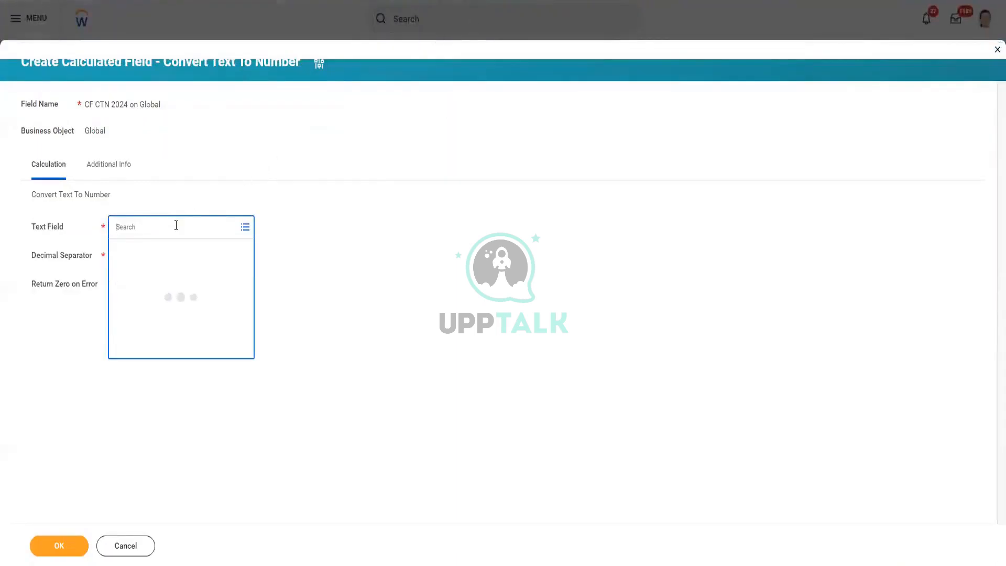
{"action": "key", "text": "ctrl+v"}
{"action": "key", "text": "Return"}
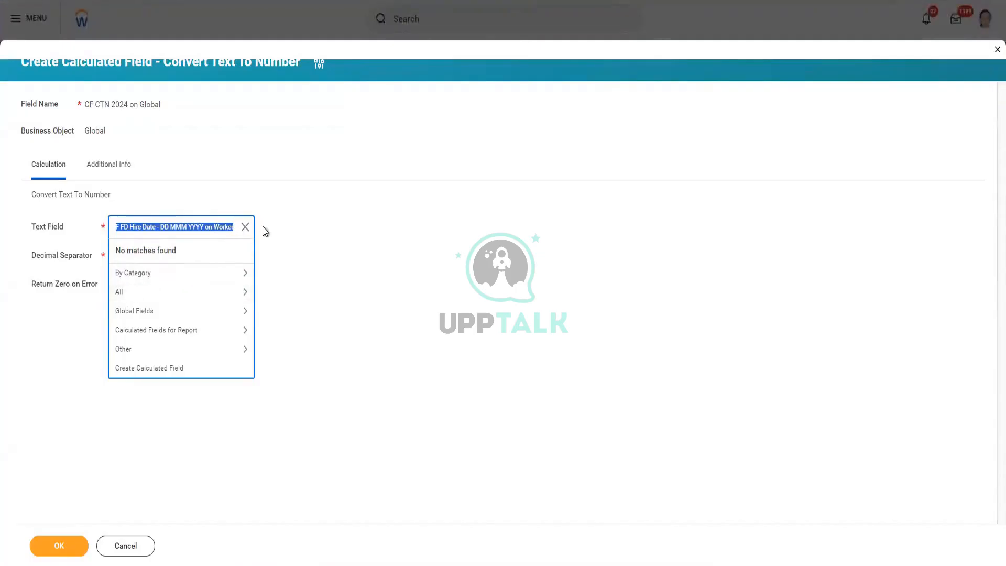
{"action": "left_click", "coordinate": [274, 254]}
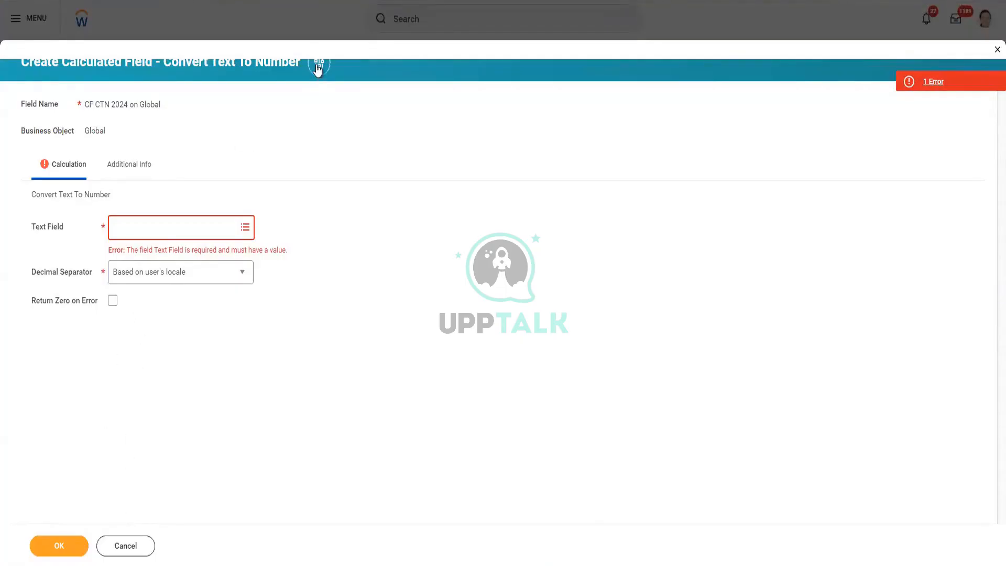
- Go back to the new calculated field's basic details and rename it CF CTN 2024 on Worker
{"action": "key", "text": "alt+Left"}
{"action": "left_click", "coordinate": [513, 137]}
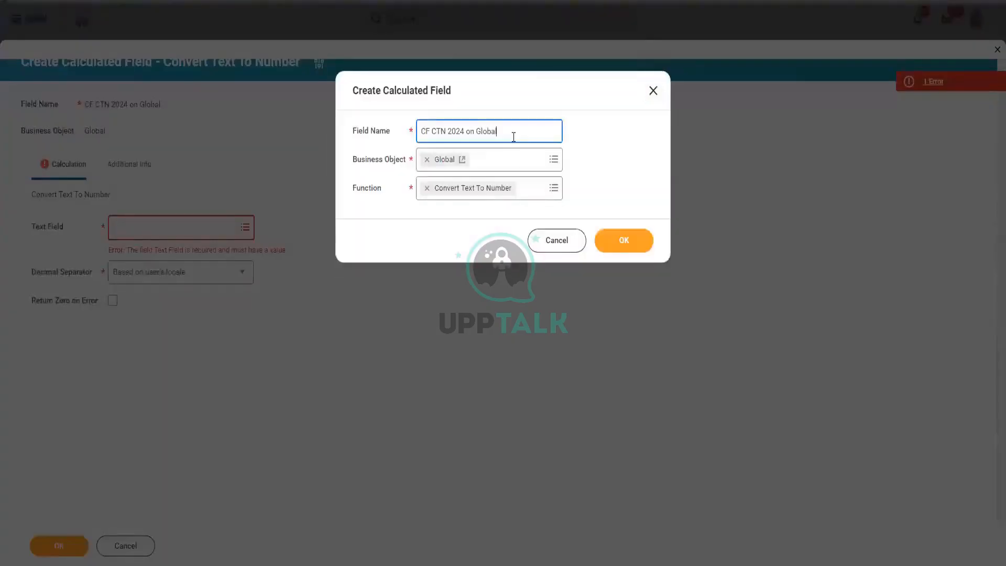
{"action": "key", "text": "BackSpace"}
{"action": "key", "text": "BackSpace"}
{"action": "key", "text": "BackSpace"}
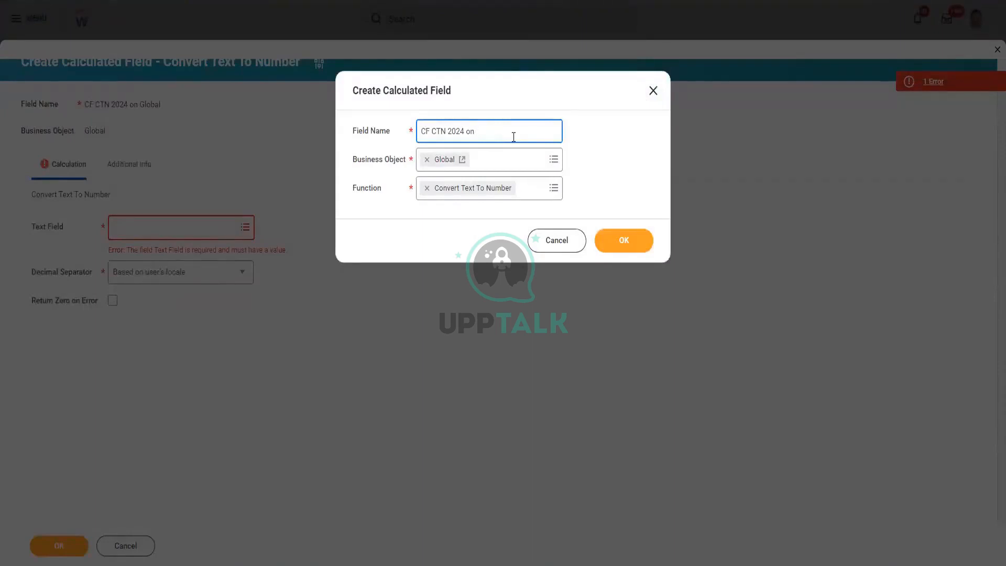
{"action": "type", "text": "Worker"}
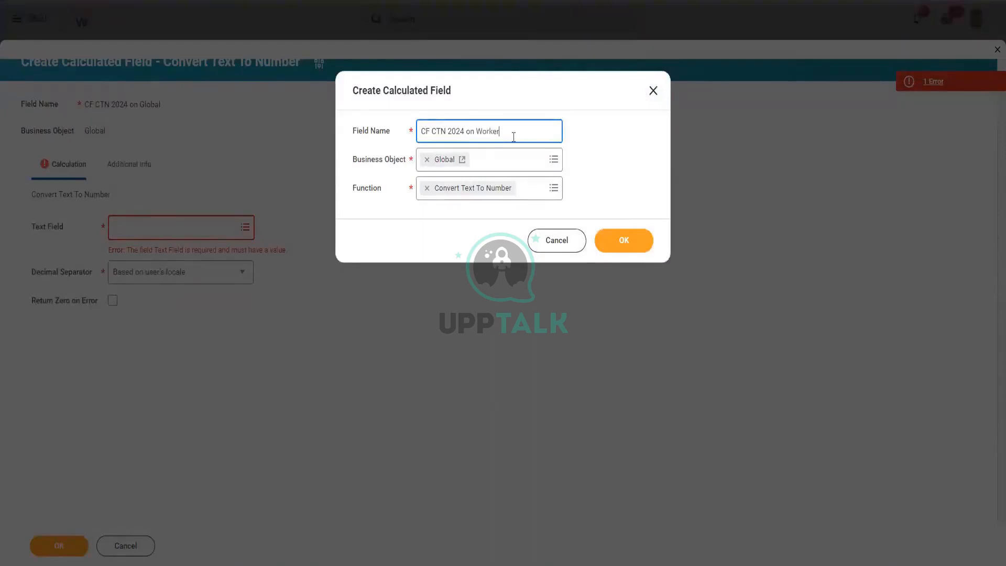
- Change the business object of CF CTN 2024 on Worker to Worker and confirm the details
{"action": "left_click", "coordinate": [427, 159]}
{"action": "type", "text": "Wo"}
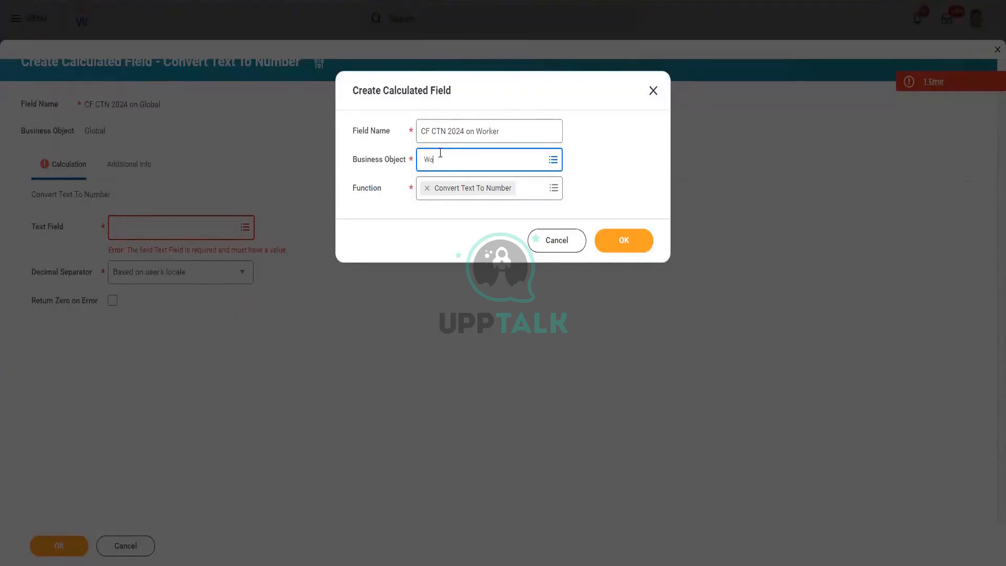
{"action": "type", "text": "rker"}
{"action": "key", "text": "Return"}
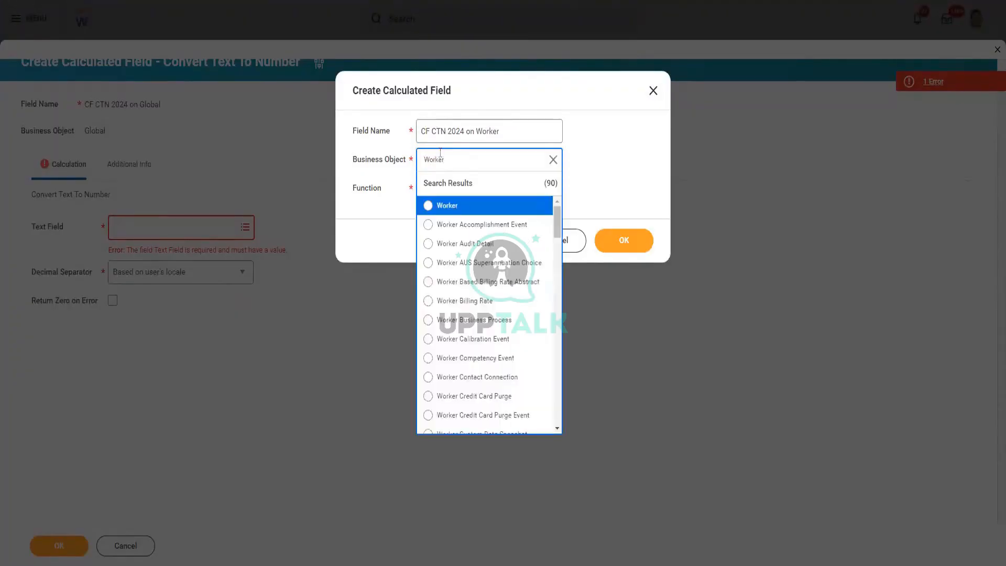
{"action": "left_click", "coordinate": [456, 210]}
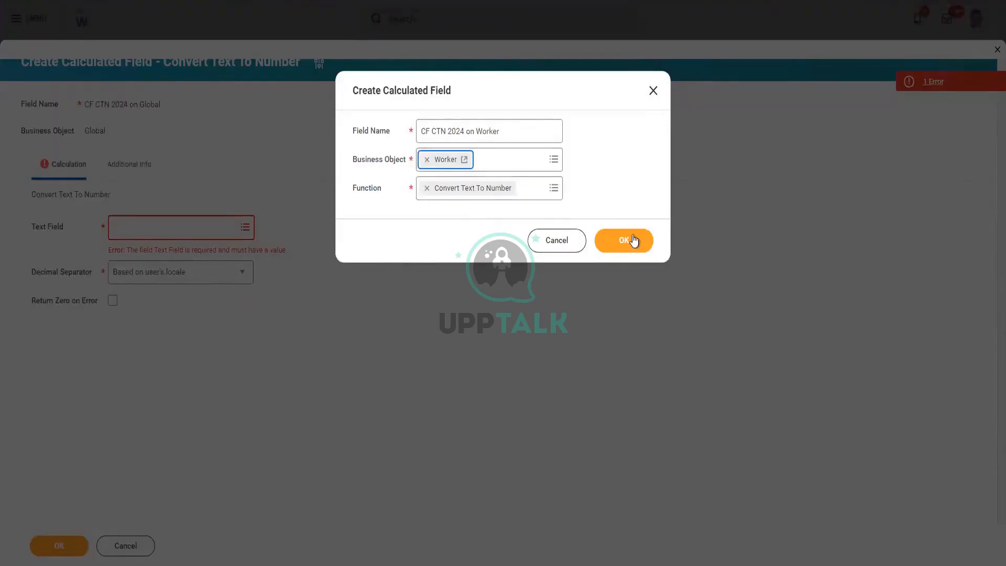
{"action": "left_click", "coordinate": [630, 242]}
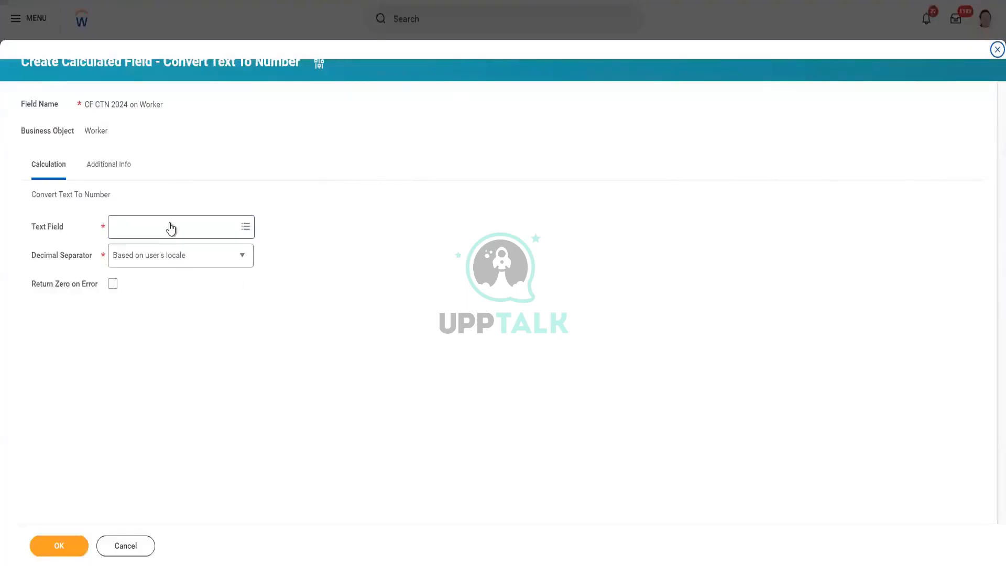
- Set the conversion's Text Field to CF FD Hire Date - DD MMM YYYY on Worker using the copied name
{"action": "left_click", "coordinate": [174, 228]}
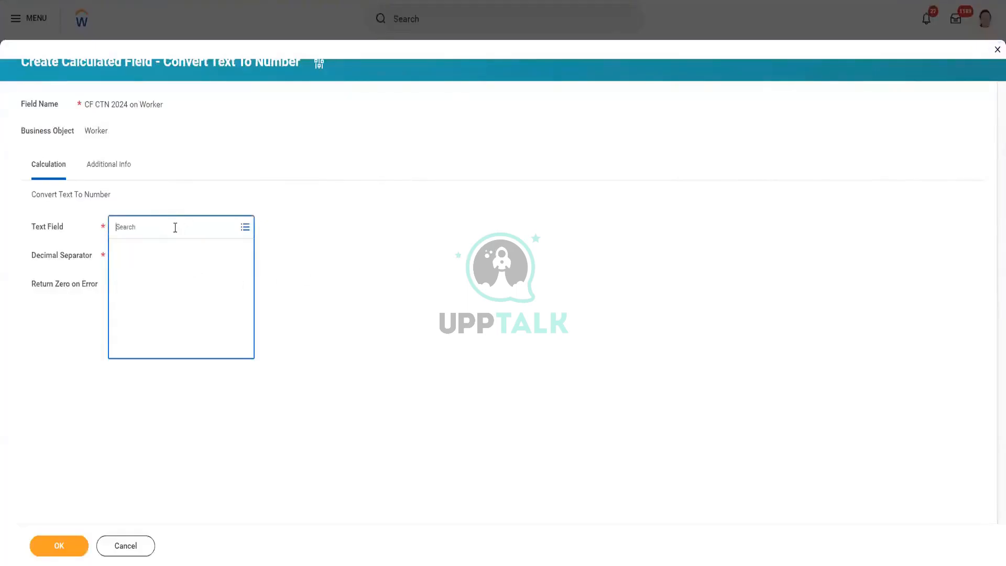
{"action": "key", "text": "ctrl+v"}
{"action": "key", "text": "Return"}
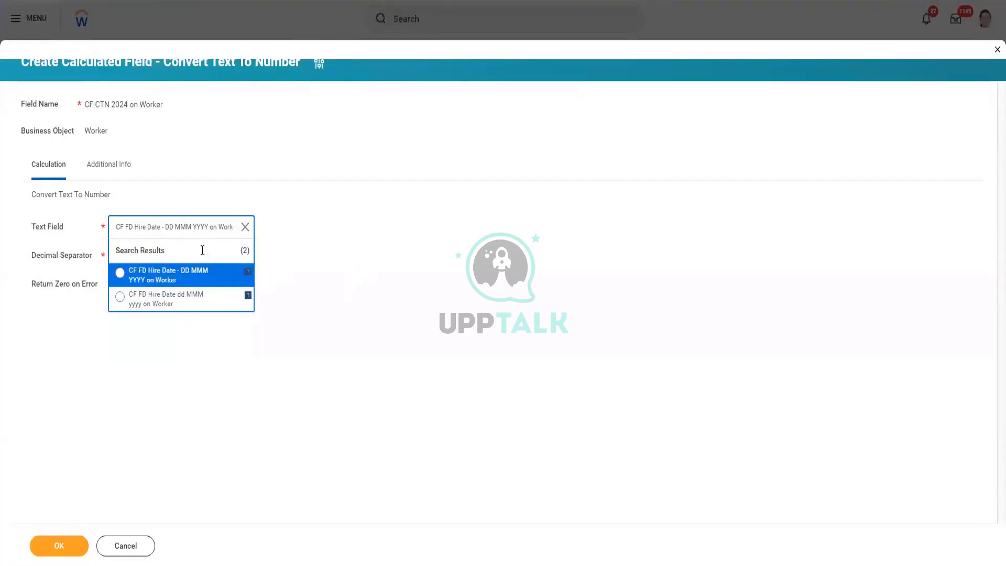
{"action": "left_click", "coordinate": [195, 277]}
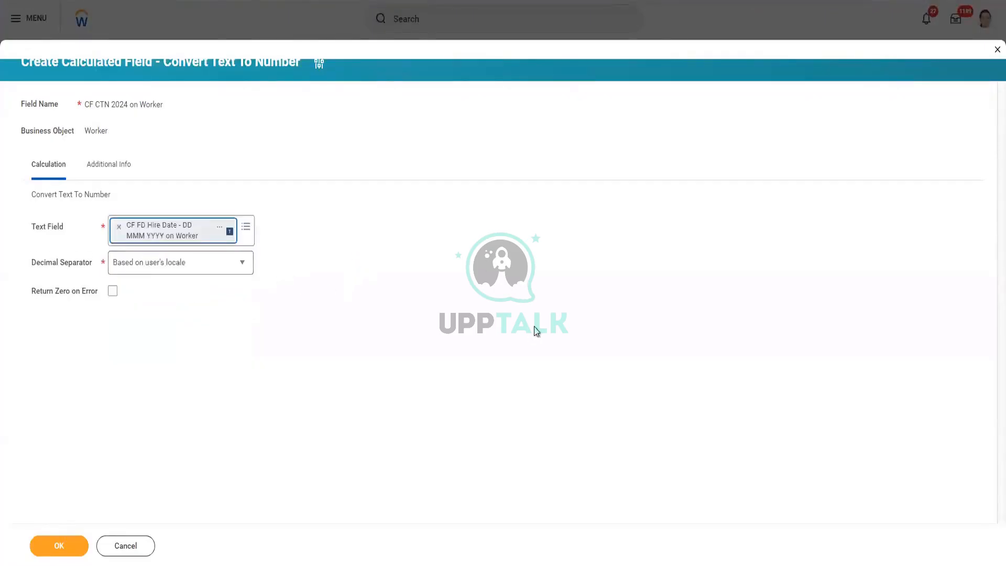
- Keep the decimal separator based on user's locale, enable Return Zero on Error and save the text-to-number field
{"action": "left_click", "coordinate": [243, 268]}
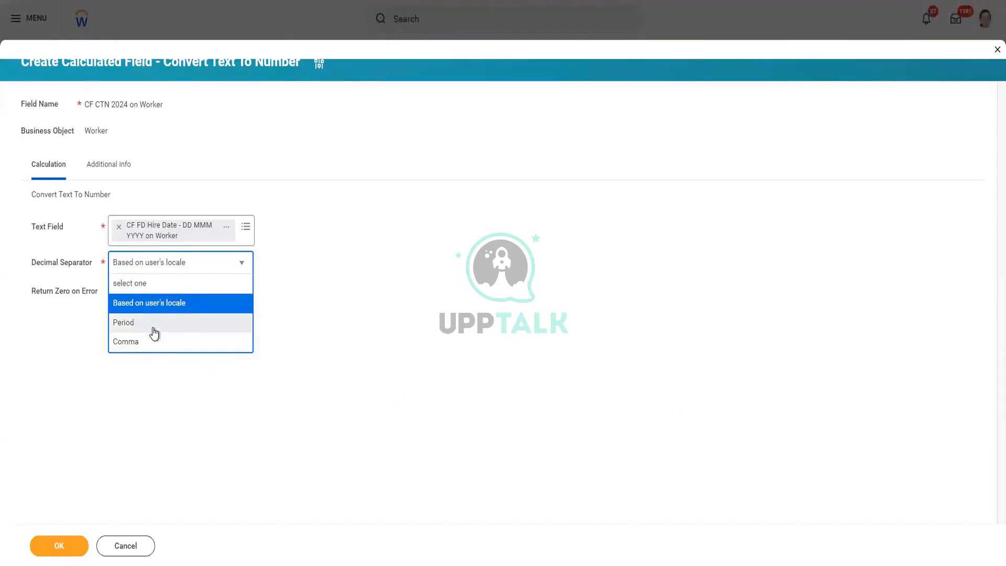
{"action": "left_click", "coordinate": [170, 306]}
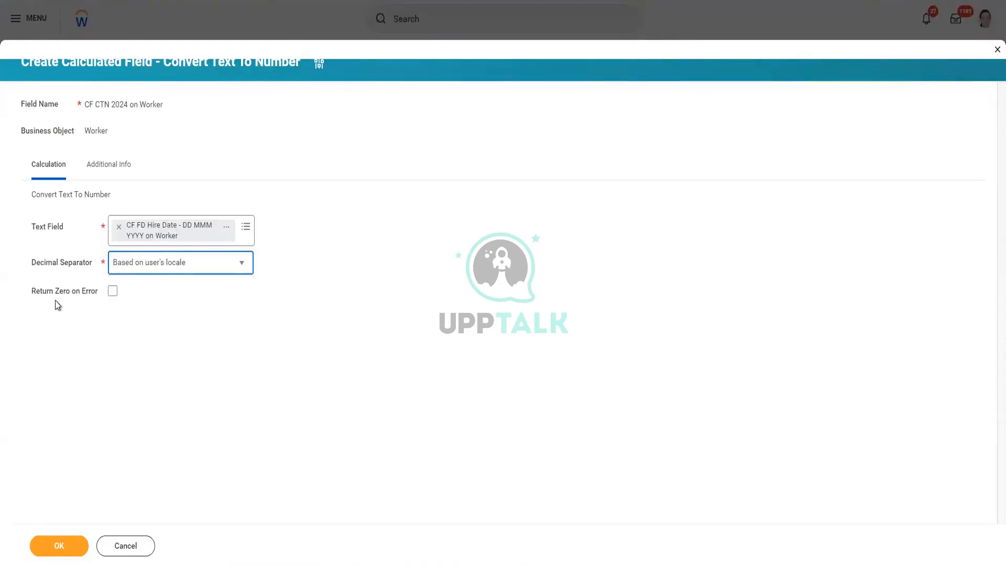
{"action": "left_click", "coordinate": [113, 292]}
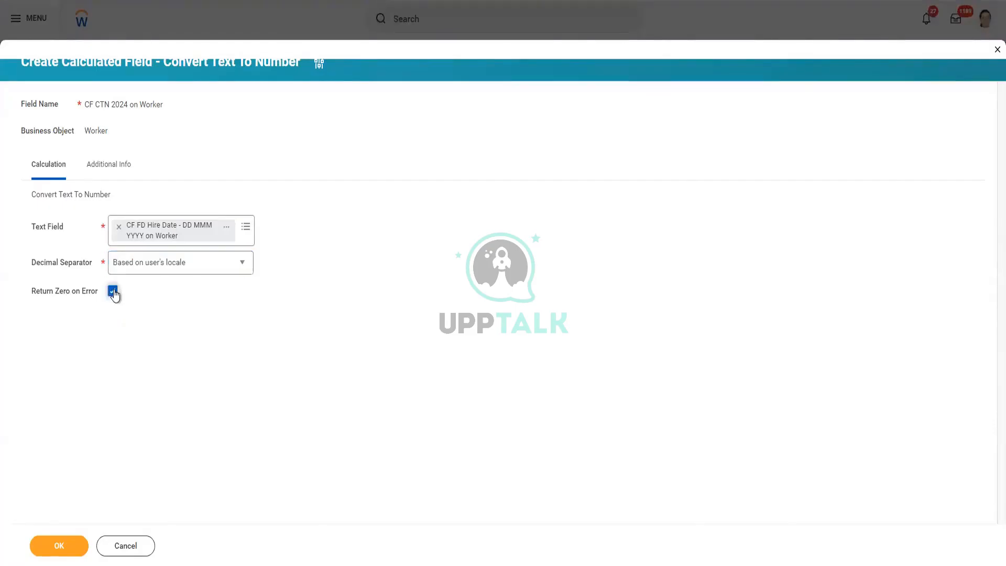
{"action": "left_click", "coordinate": [73, 547]}
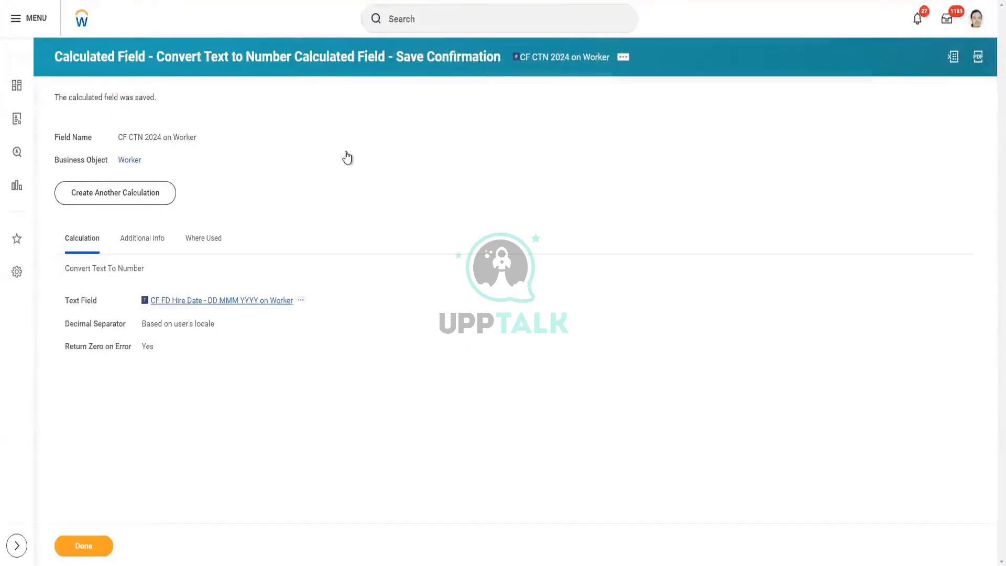
- Review the saved Hire Date format field, then return to the Convert Text To Number save confirmation
{"action": "left_click", "coordinate": [547, 63]}
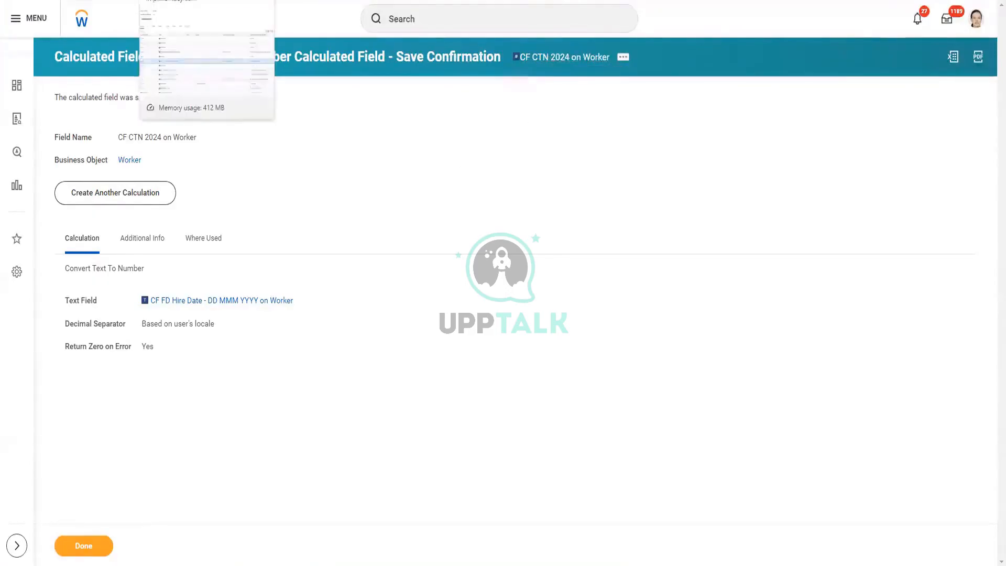
{"action": "left_click", "coordinate": [275, 0]}
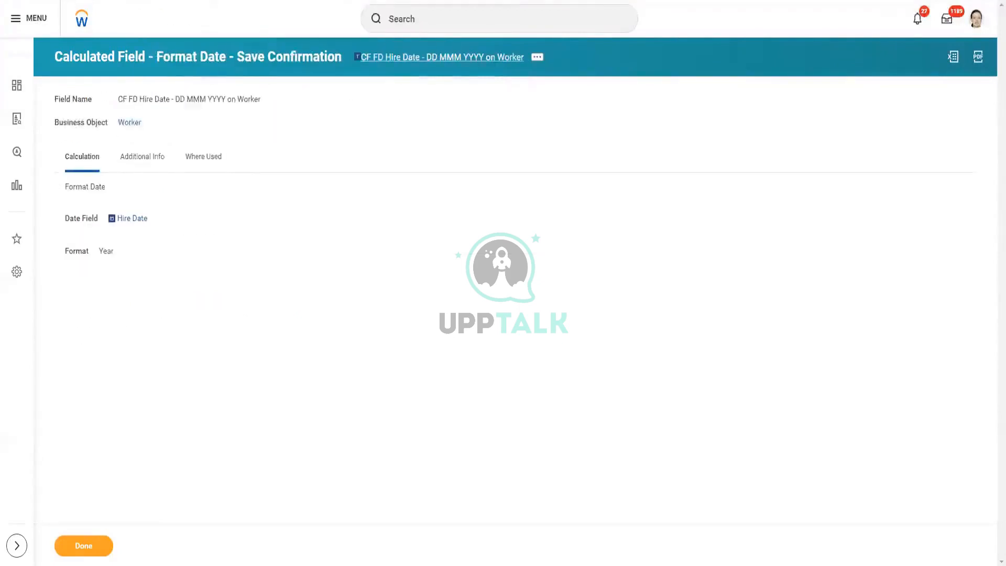
{"action": "left_click", "coordinate": [398, 1]}
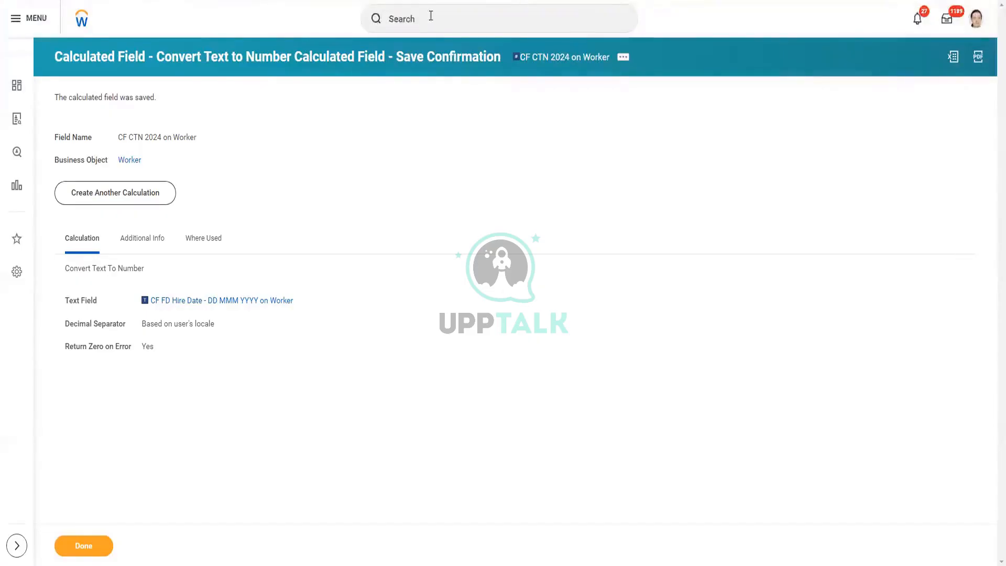
- Start a new calculated field named CF TL Last Name on Worker with Worker as its business object
{"action": "left_click", "coordinate": [391, 10]}
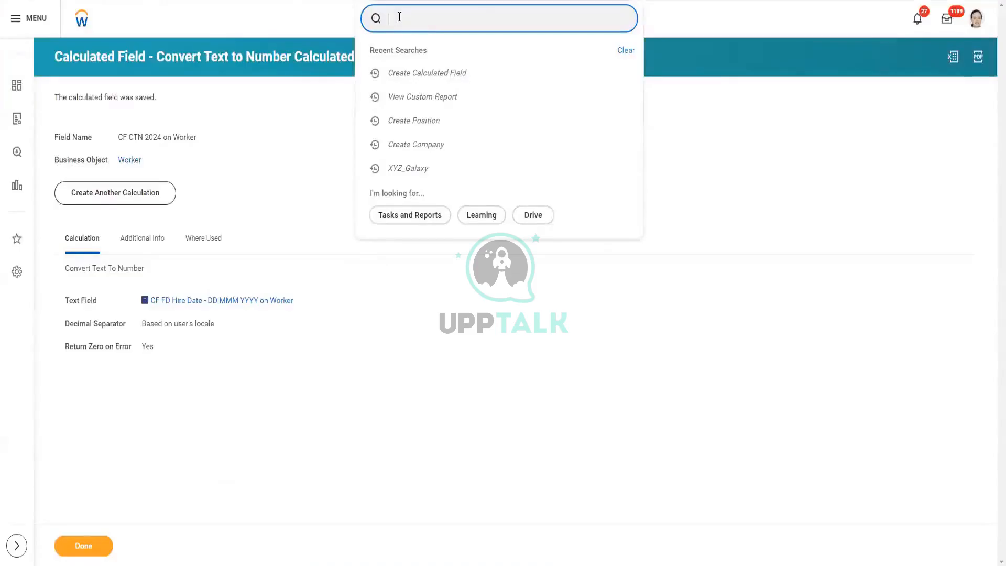
{"action": "left_click", "coordinate": [419, 74]}
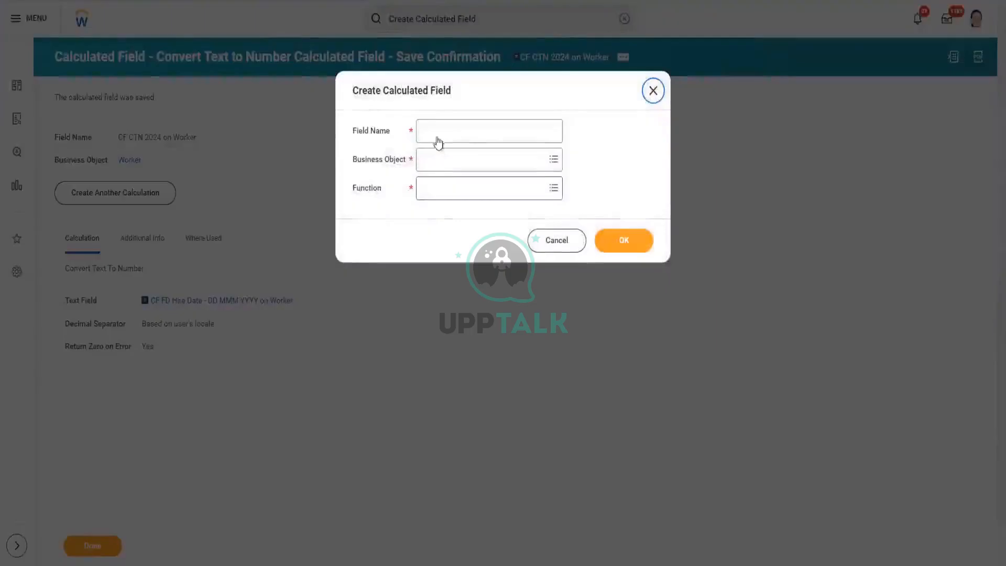
{"action": "left_click", "coordinate": [438, 132]}
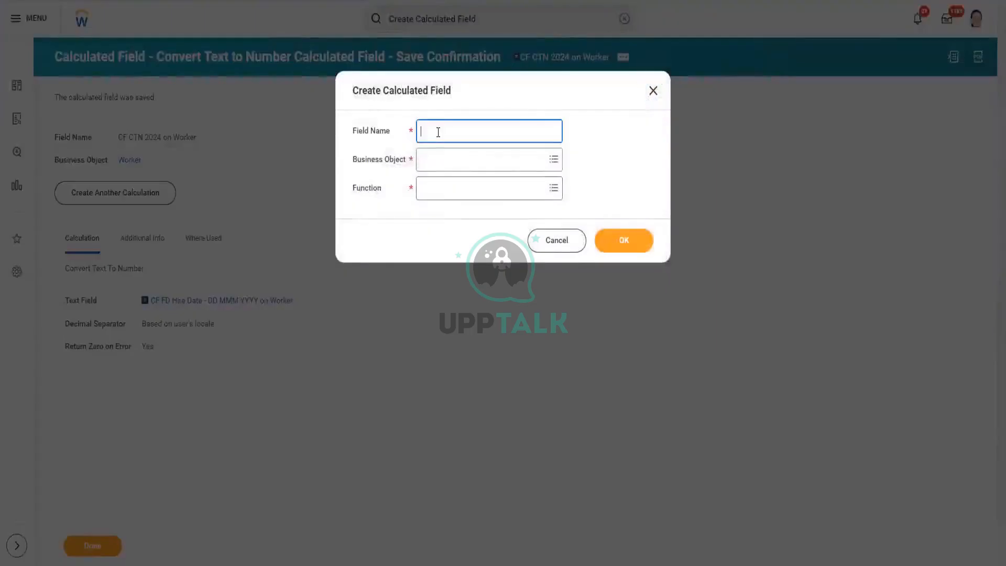
{"action": "type", "text": "CF TL"}
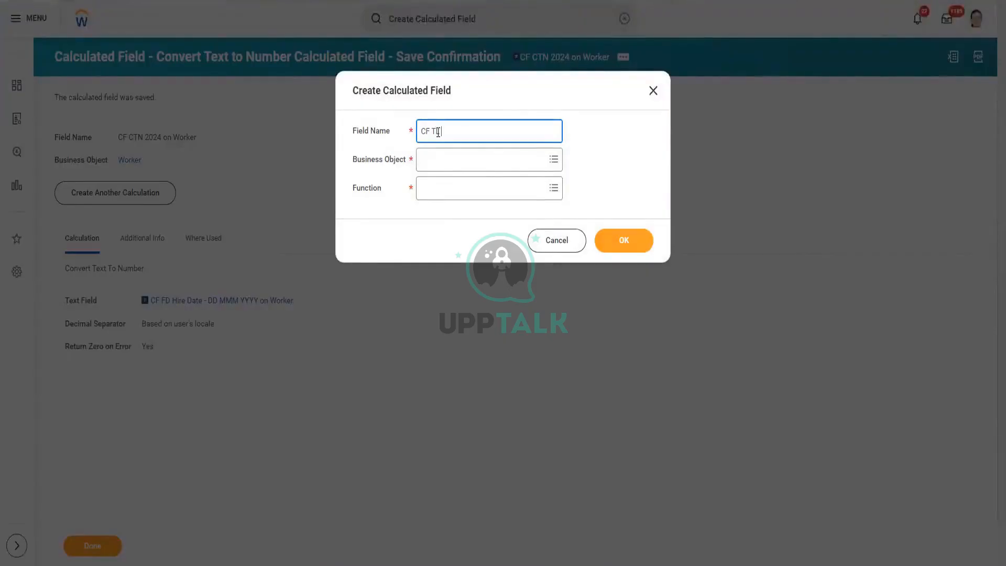
{"action": "type", "text": " Last Name on Worker"}
{"action": "left_click", "coordinate": [457, 159]}
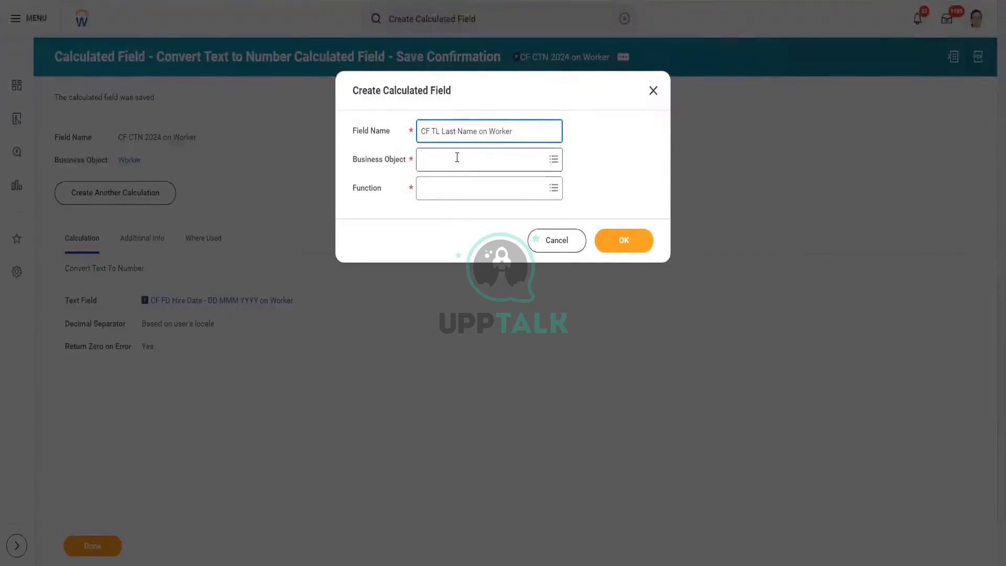
{"action": "type", "text": "Worker"}
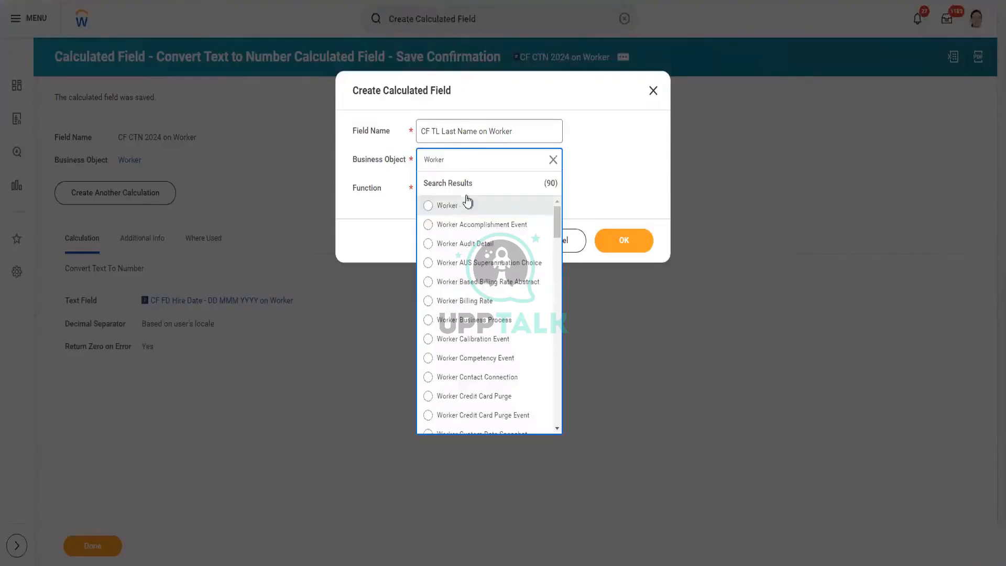
{"action": "left_click", "coordinate": [464, 201]}
- Choose the Text Length function for CF TL Last Name on Worker and confirm the new field's details
{"action": "left_click", "coordinate": [461, 193]}
{"action": "type", "text": "text"}
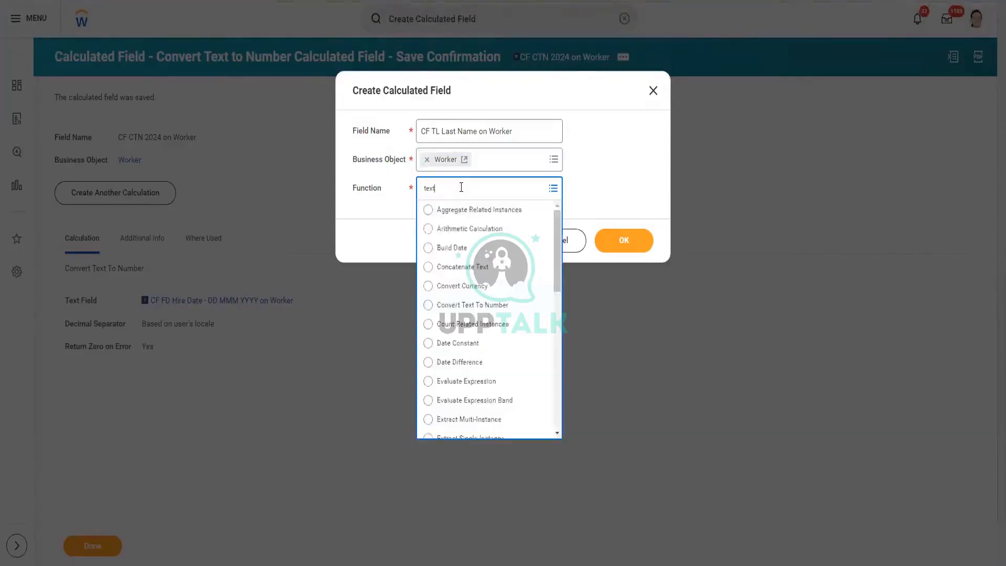
{"action": "key", "text": "Return"}
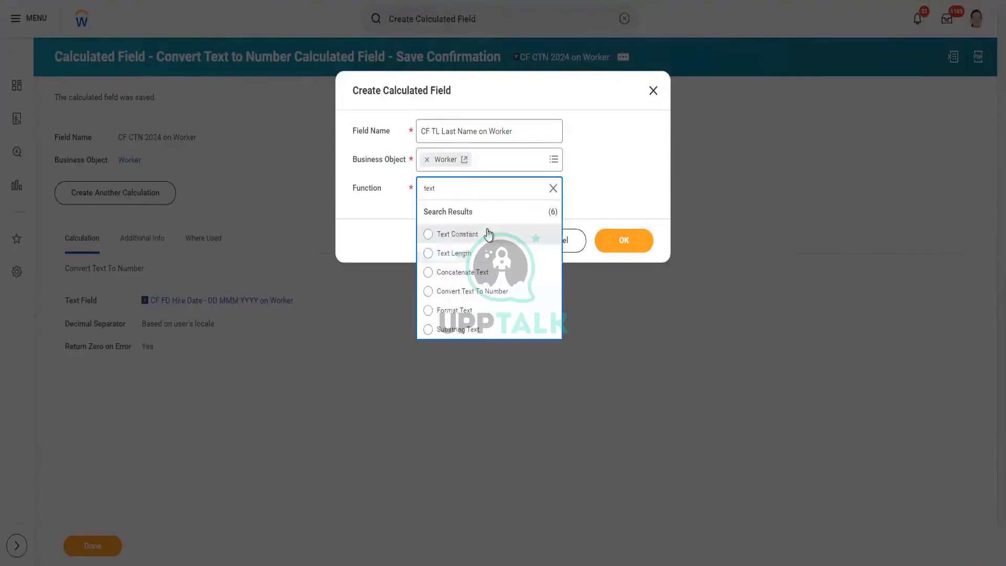
{"action": "left_click", "coordinate": [479, 254]}
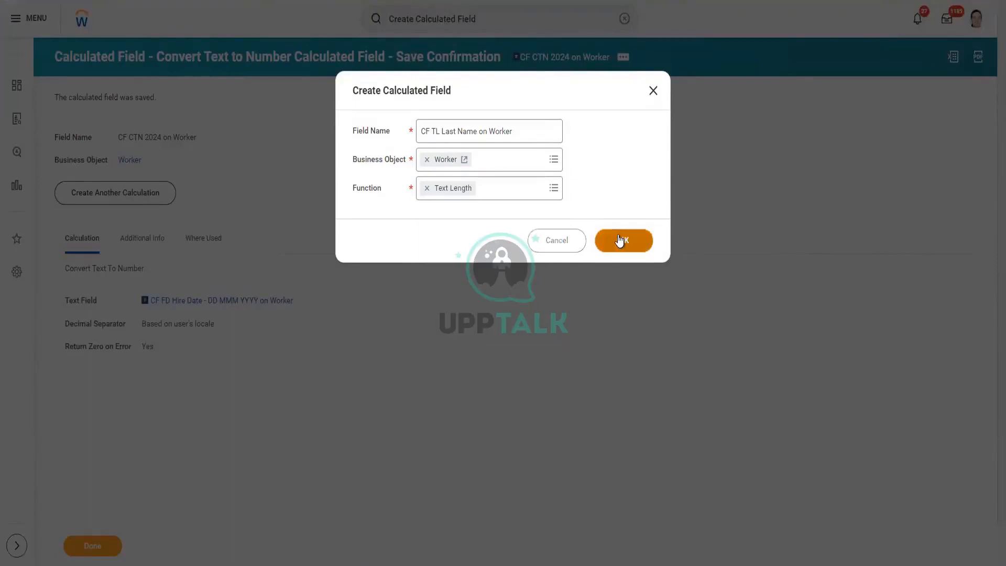
{"action": "left_click", "coordinate": [623, 239]}
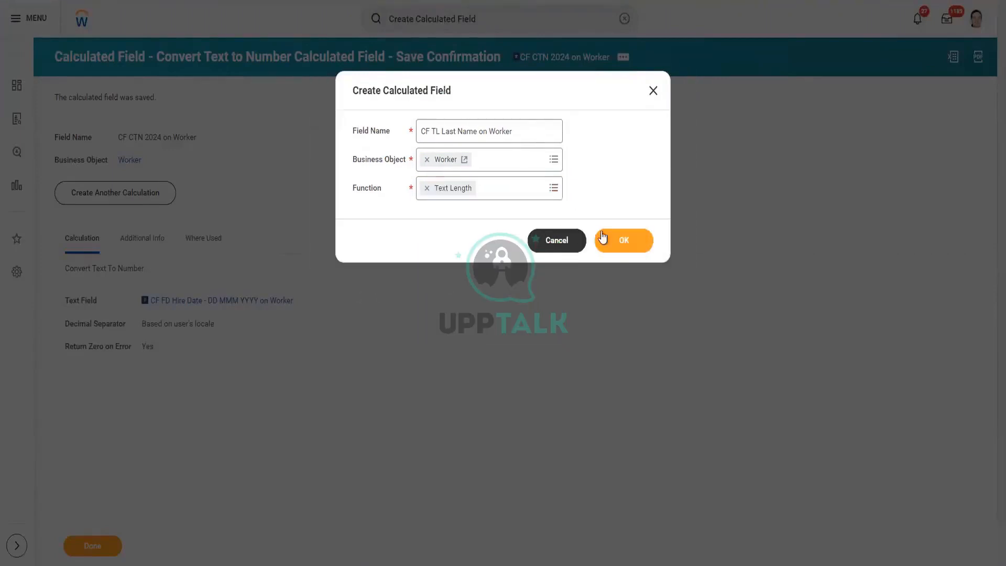
{"action": "left_click", "coordinate": [616, 240]}
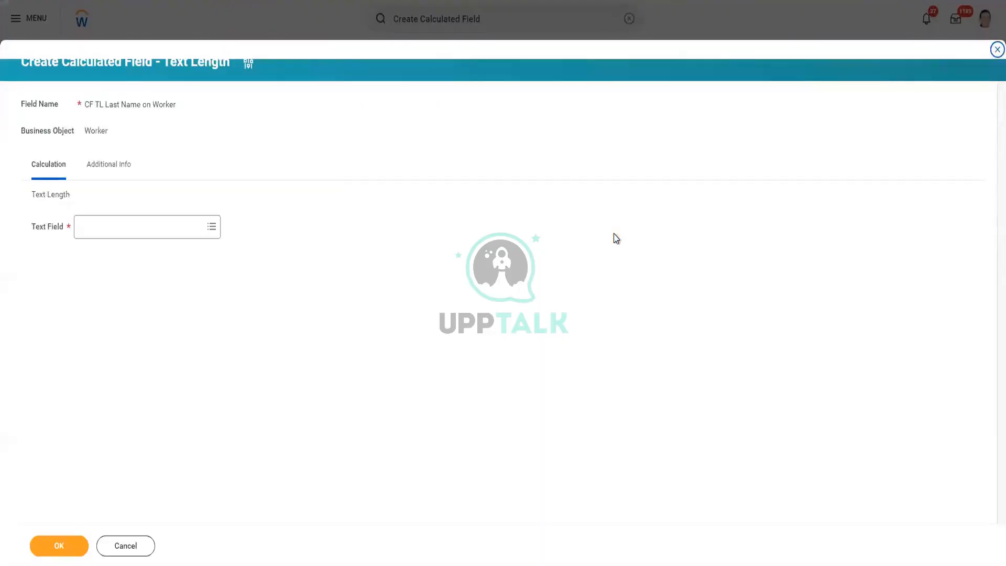
- Use the worker's Last Name as the text field for the Text Length calculation and save the calculated field
{"action": "left_click", "coordinate": [119, 227]}
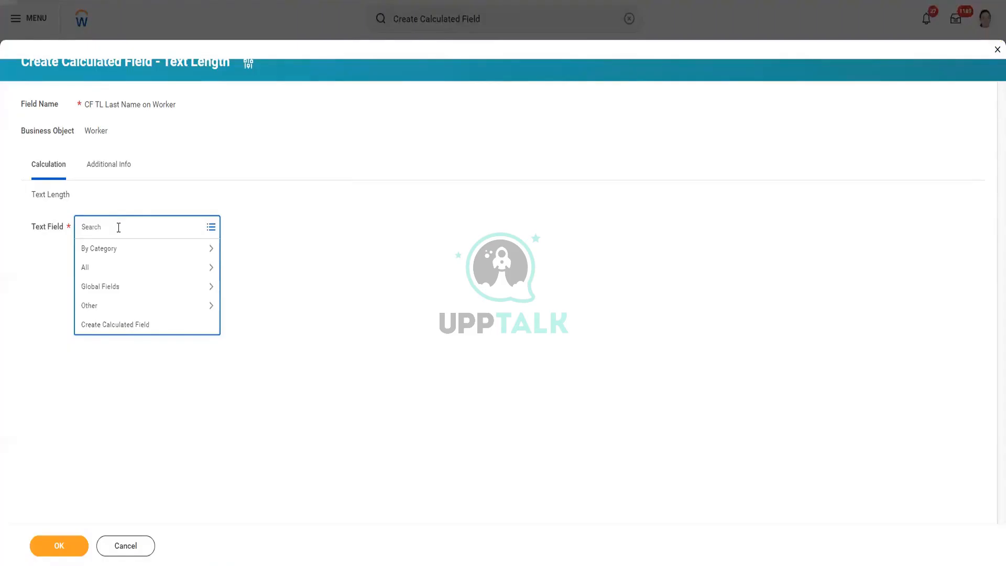
{"action": "type", "text": "Las"}
{"action": "type", "text": "t nae"}
{"action": "type", "text": "me"}
{"action": "key", "text": "Return"}
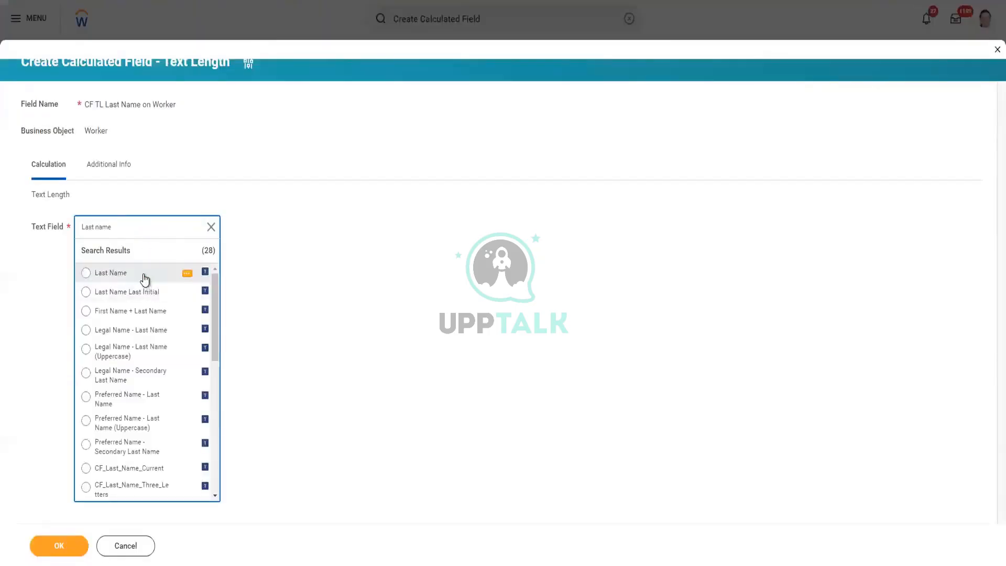
{"action": "left_click", "coordinate": [141, 273]}
{"action": "left_click", "coordinate": [66, 545]}
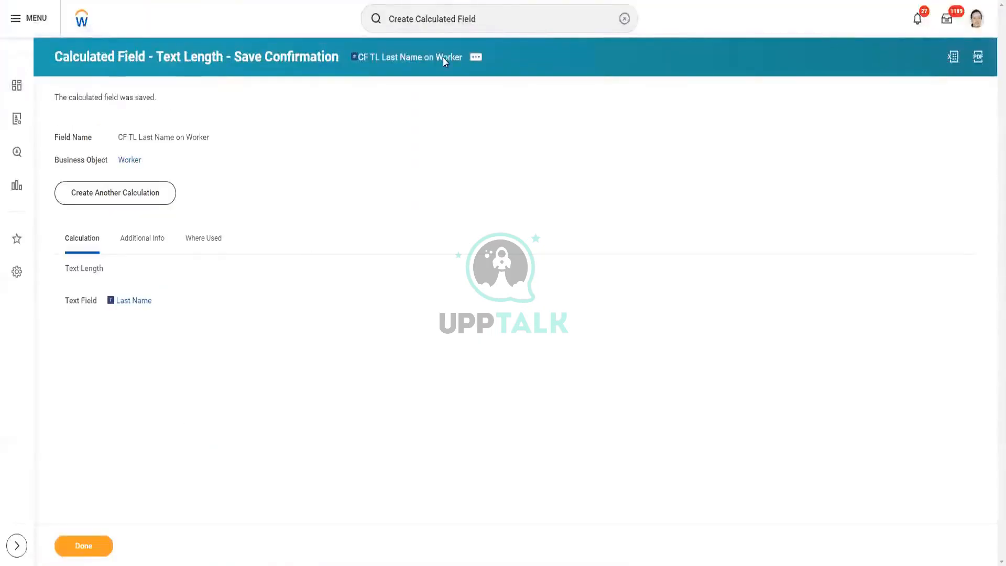
- Switch to the Batch 2 advanced report on Workers for HCM Reporting and open its definition for editing
{"action": "left_click", "coordinate": [476, 57]}
{"action": "left_click", "coordinate": [456, 103]}
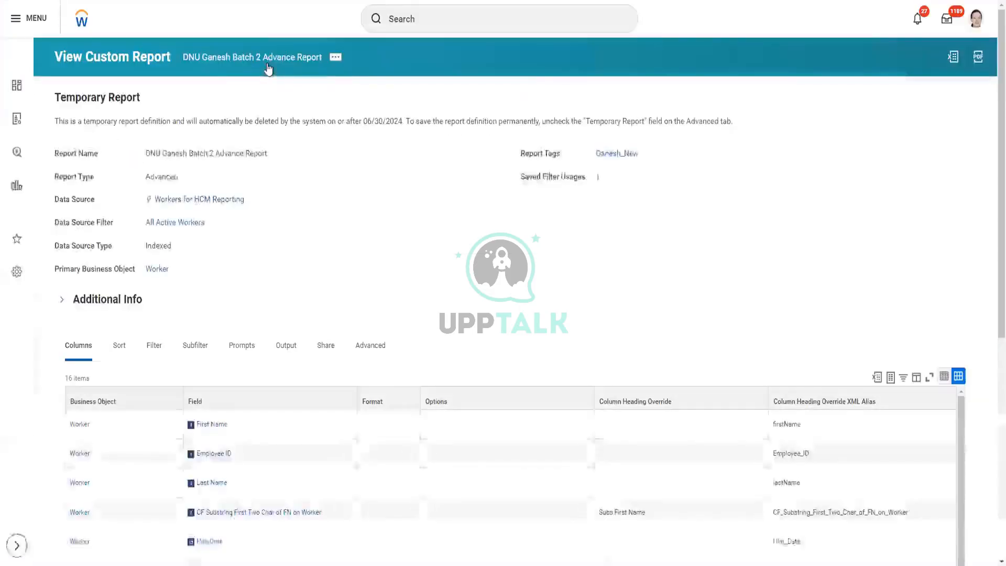
{"action": "left_click", "coordinate": [335, 57]}
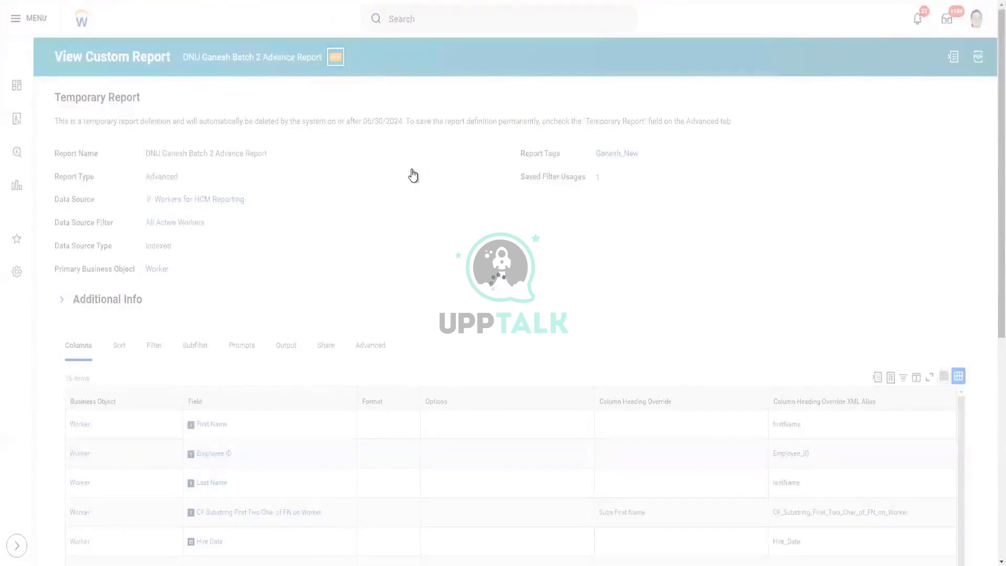
{"action": "mouse_move", "coordinate": [419, 100]}
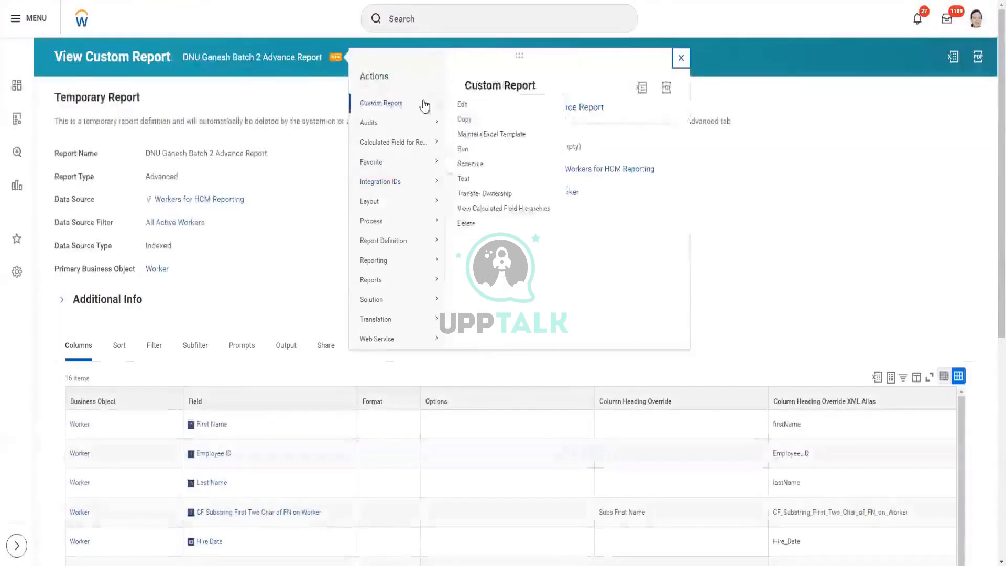
{"action": "left_click", "coordinate": [466, 106]}
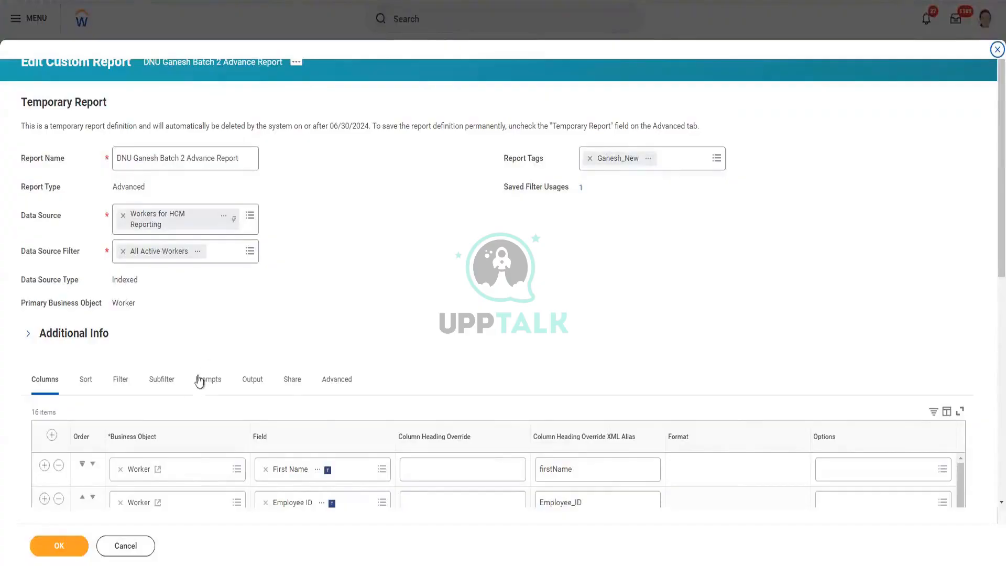
- Add a Worker column directly below Last Name in the report using the field CF TL Last Name on Worker
{"action": "scroll", "coordinate": [198, 379], "scroll_direction": "down", "scroll_amount": 2}
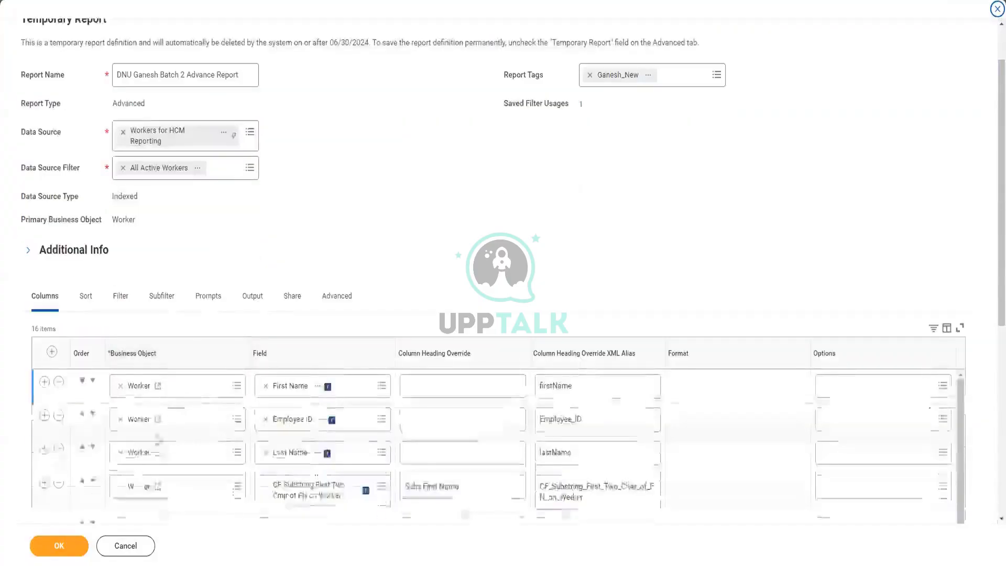
{"action": "left_click", "coordinate": [45, 449]}
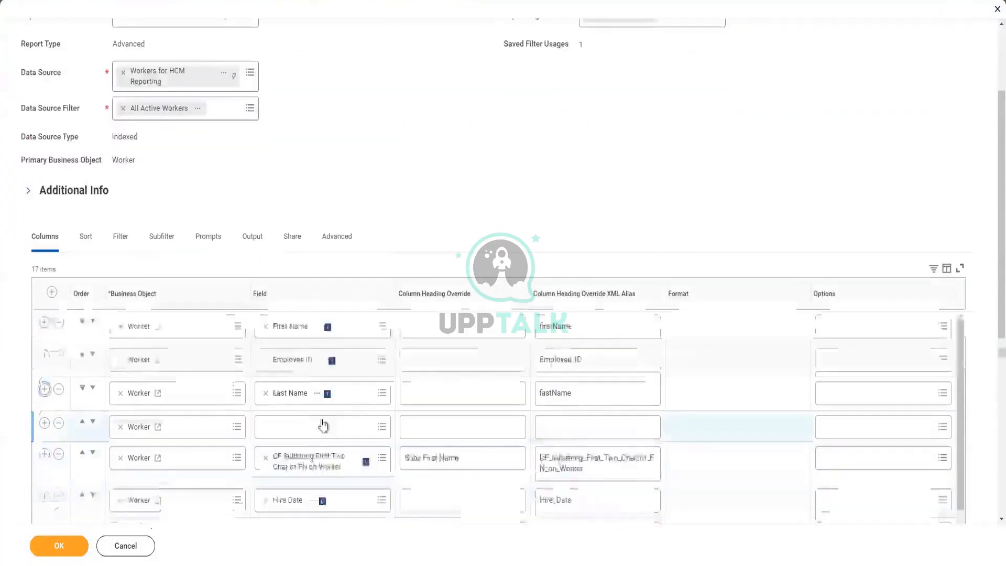
{"action": "scroll", "coordinate": [309, 451], "scroll_direction": "up", "scroll_amount": 1}
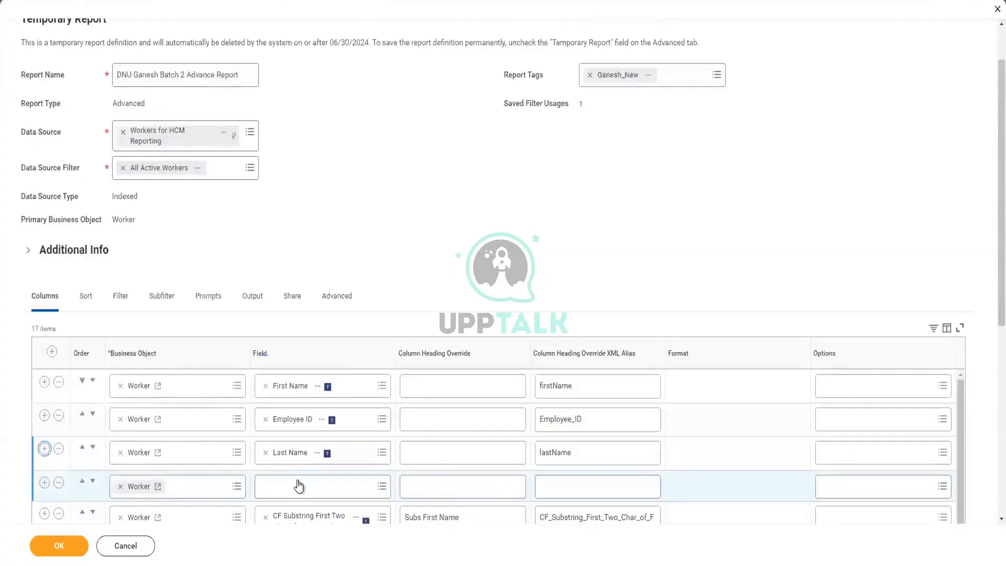
{"action": "left_click", "coordinate": [292, 486]}
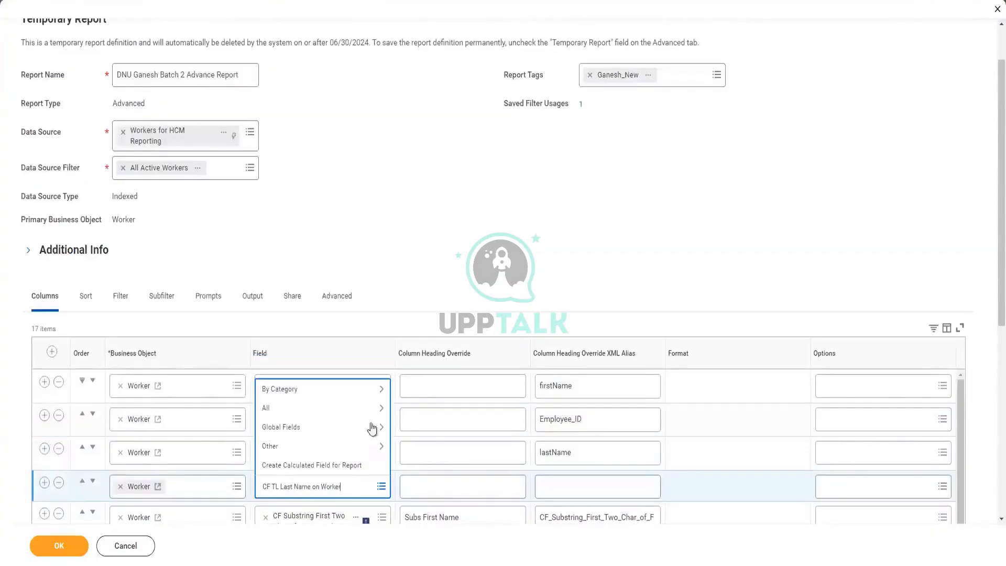
{"action": "left_click", "coordinate": [372, 421]}
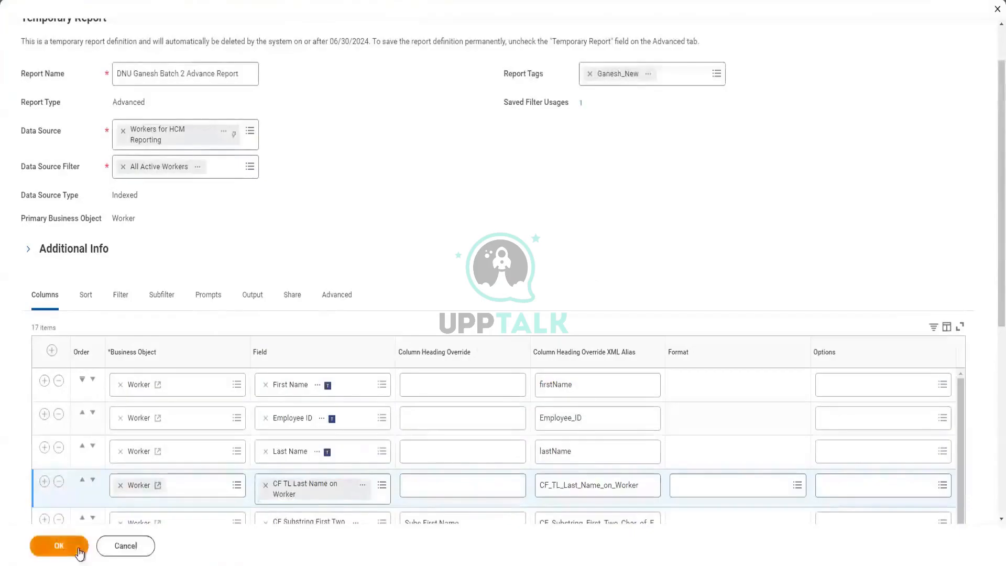
- Submit the report changes, review the column XML alias alerts, and save the report definition
{"action": "left_click", "coordinate": [58, 546]}
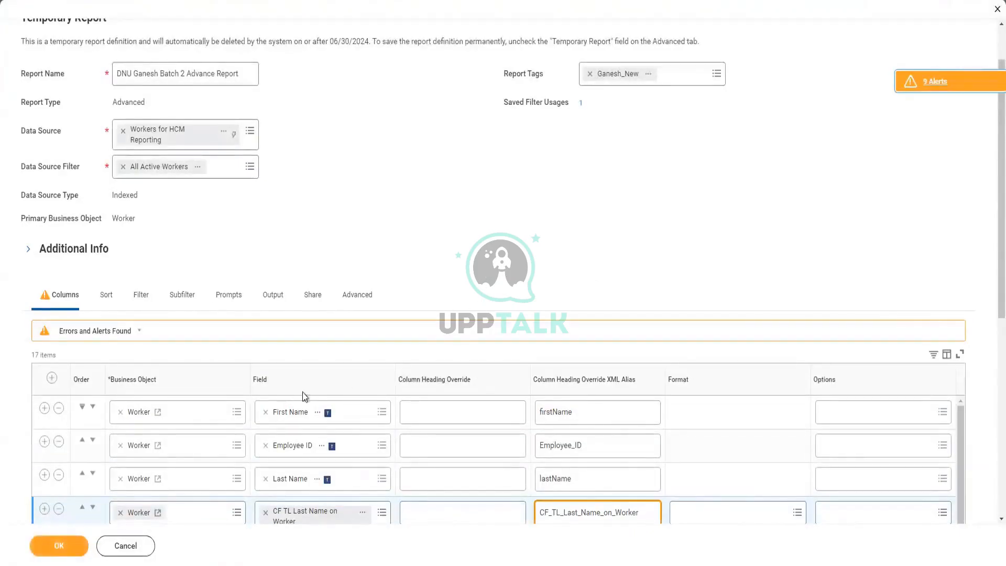
{"action": "left_click", "coordinate": [935, 82]}
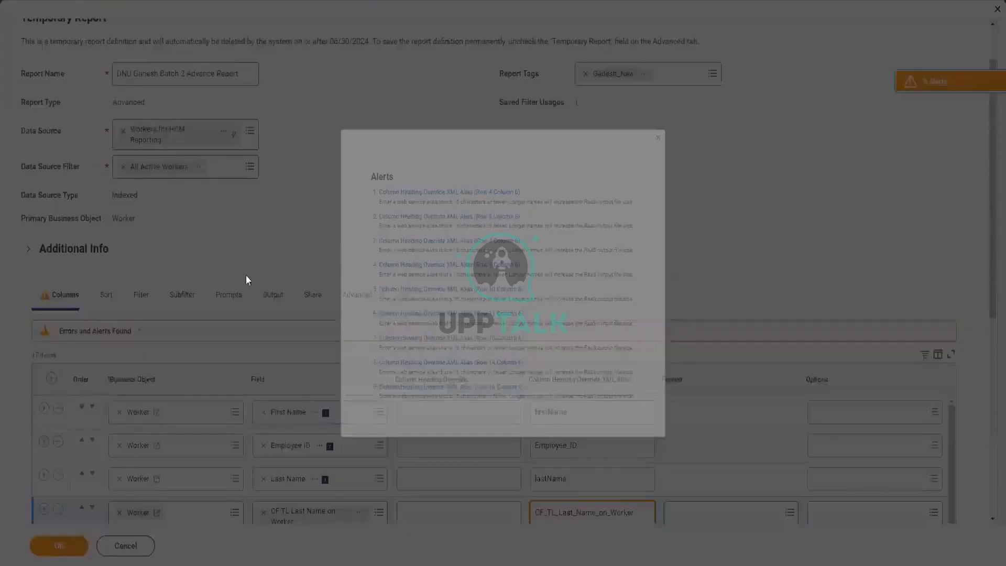
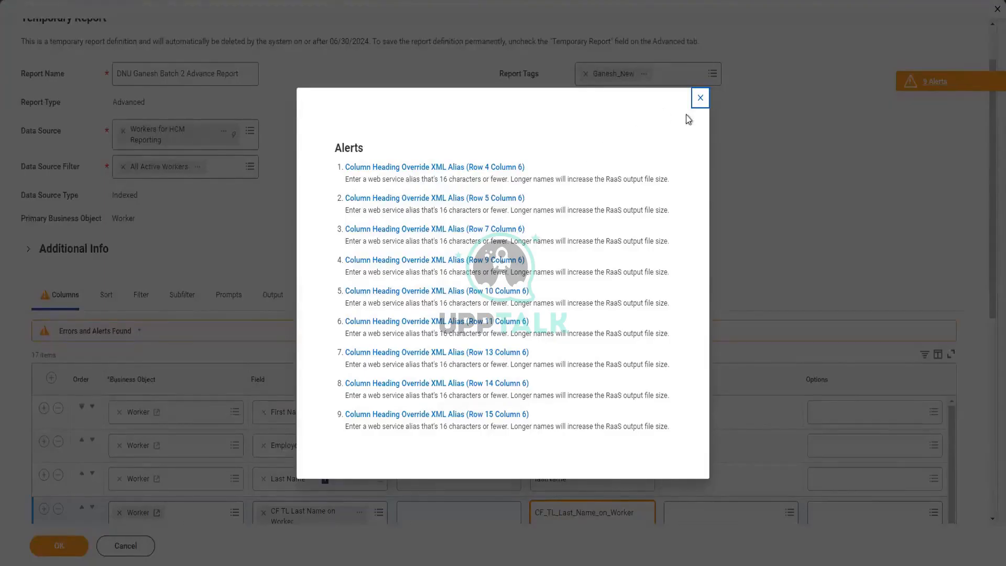
{"action": "left_click", "coordinate": [66, 543]}
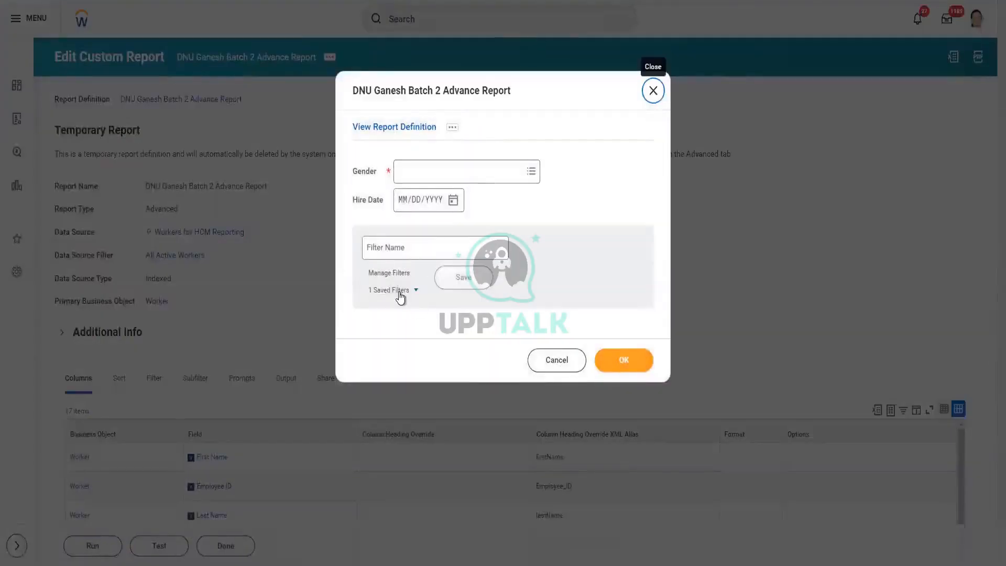
- Run the report with its saved filter, which sets Gender to Female, Male and Not Declared
{"action": "left_click", "coordinate": [399, 293]}
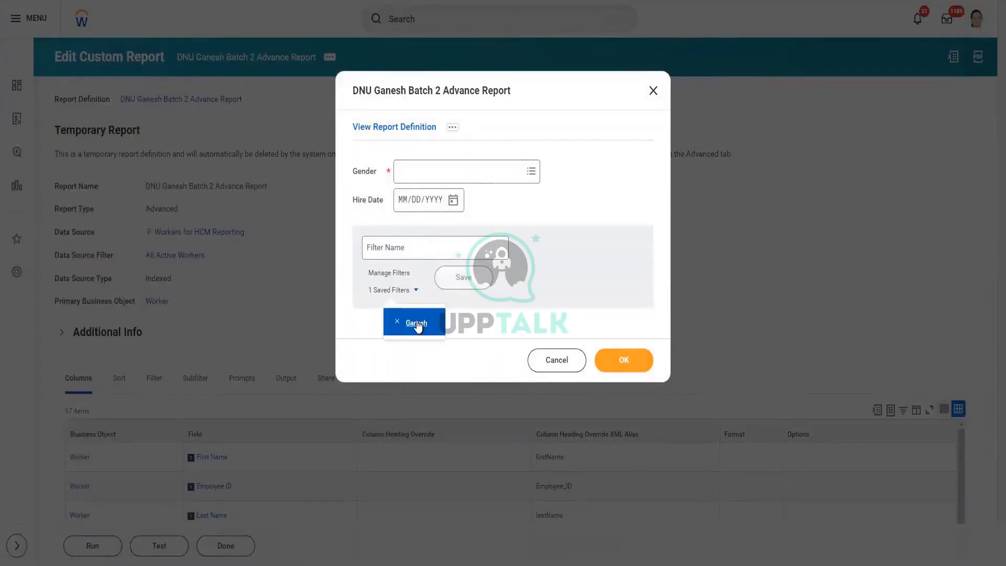
{"action": "left_click", "coordinate": [420, 324]}
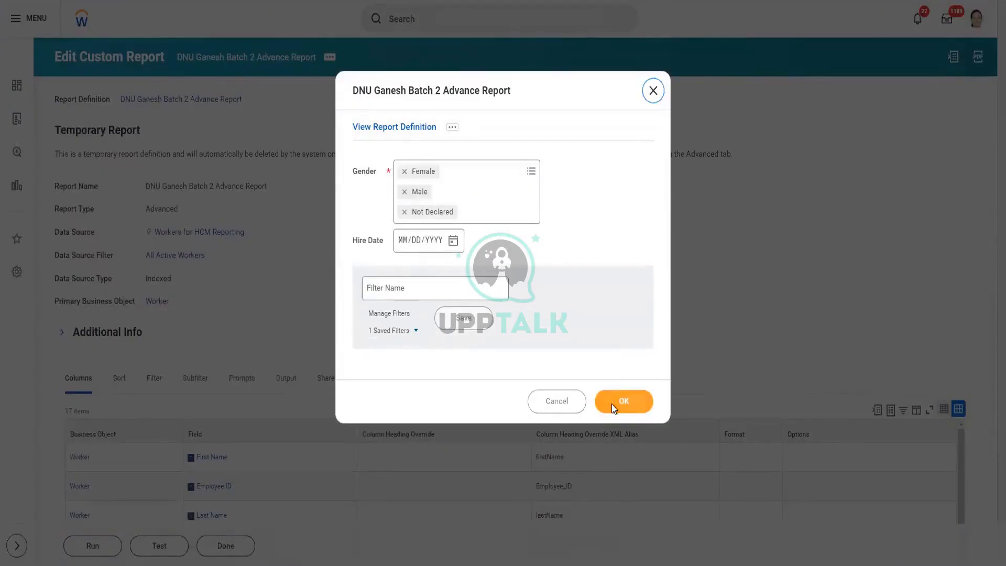
{"action": "left_click", "coordinate": [611, 404]}
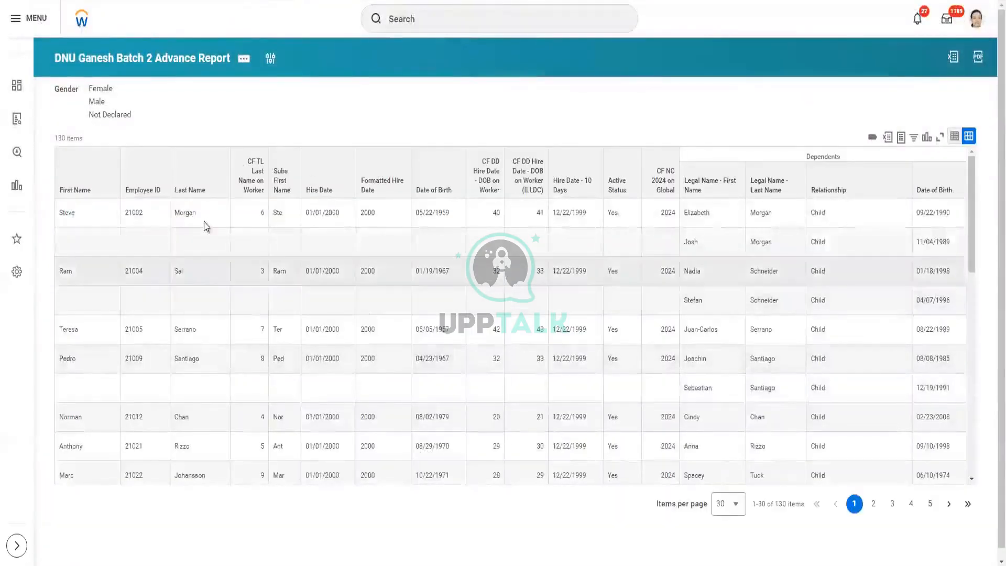
- Compare the first worker's last name with the CF TL Last Name on Worker value in the same row
{"action": "left_click", "coordinate": [183, 215]}
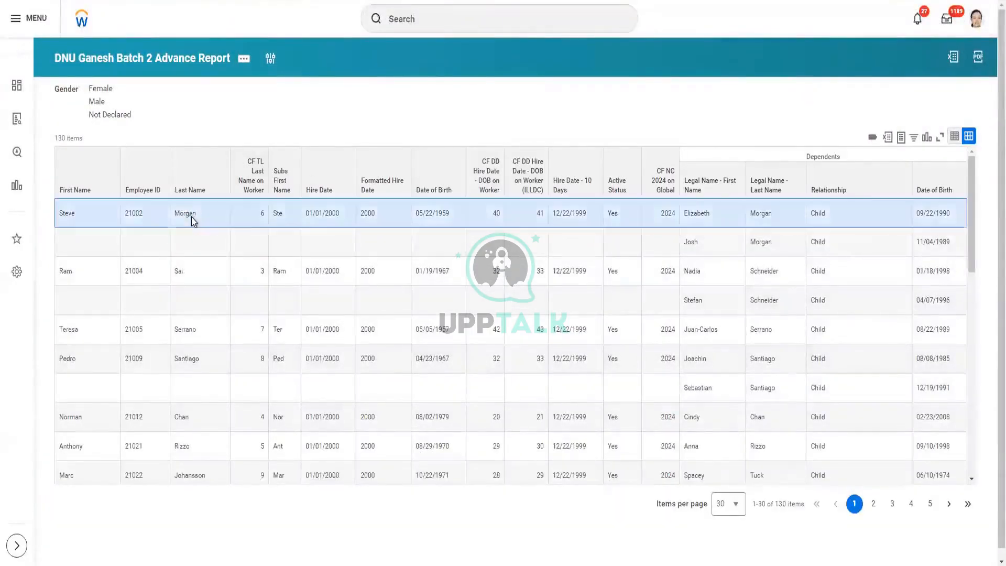
{"action": "left_click_drag", "start_coordinate": [180, 213], "coordinate": [194, 224]}
{"action": "double_click", "coordinate": [261, 214]}
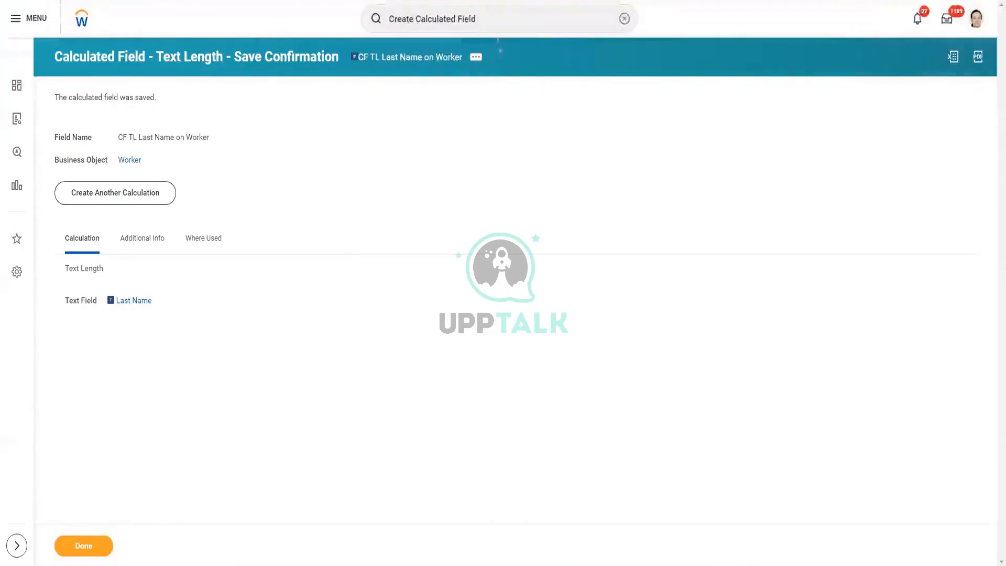
- Search for the Create Calculated Field task and open it for a new field
{"action": "left_click", "coordinate": [504, 17]}
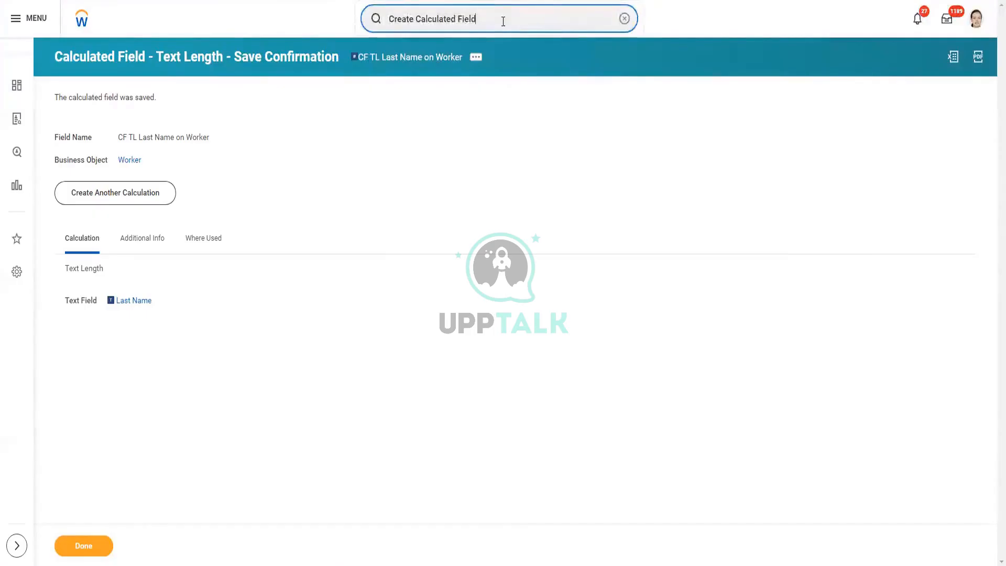
{"action": "left_click_drag", "start_coordinate": [483, 16], "coordinate": [344, 3]}
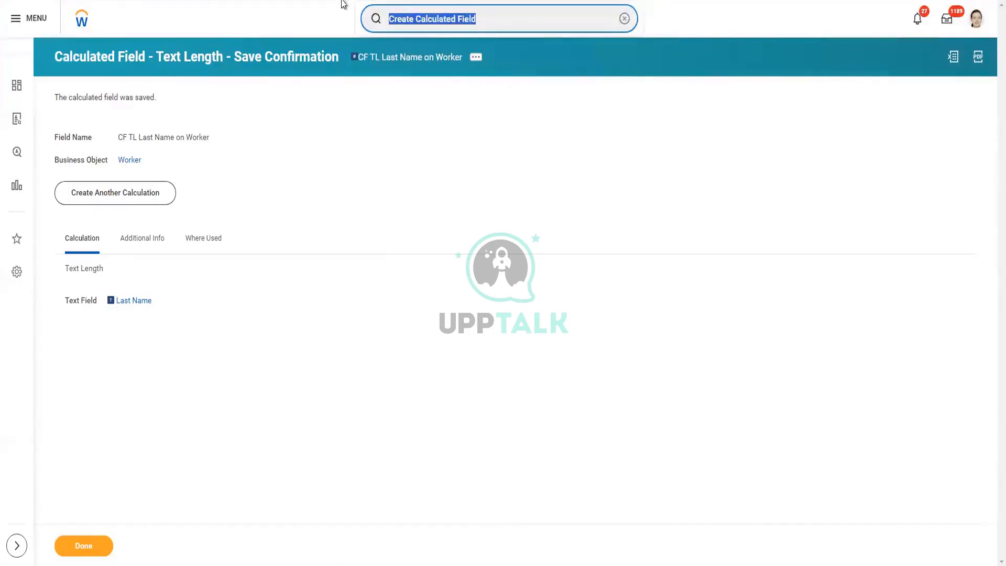
{"action": "type", "text": "cre"}
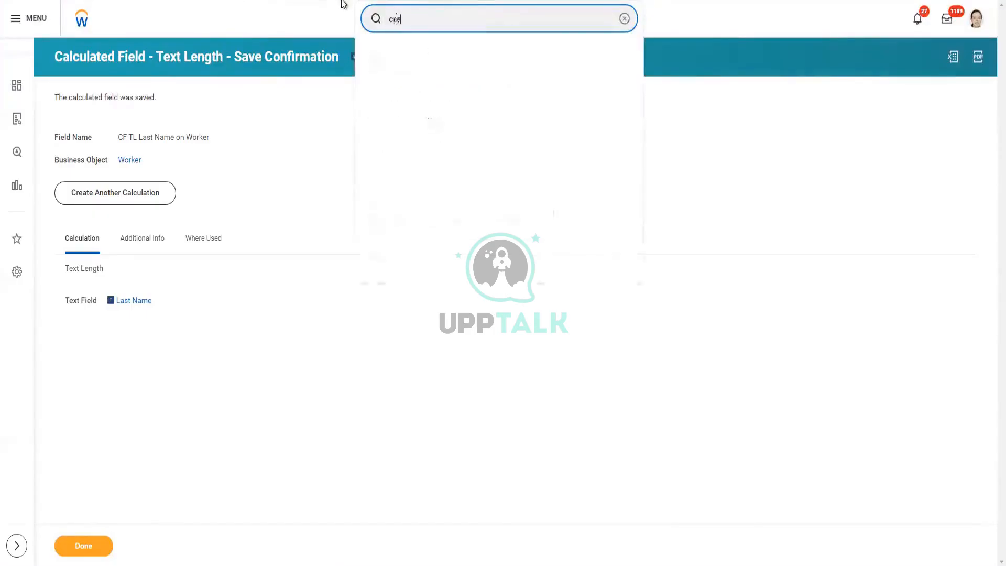
{"action": "type", "text": "ate cal fi"}
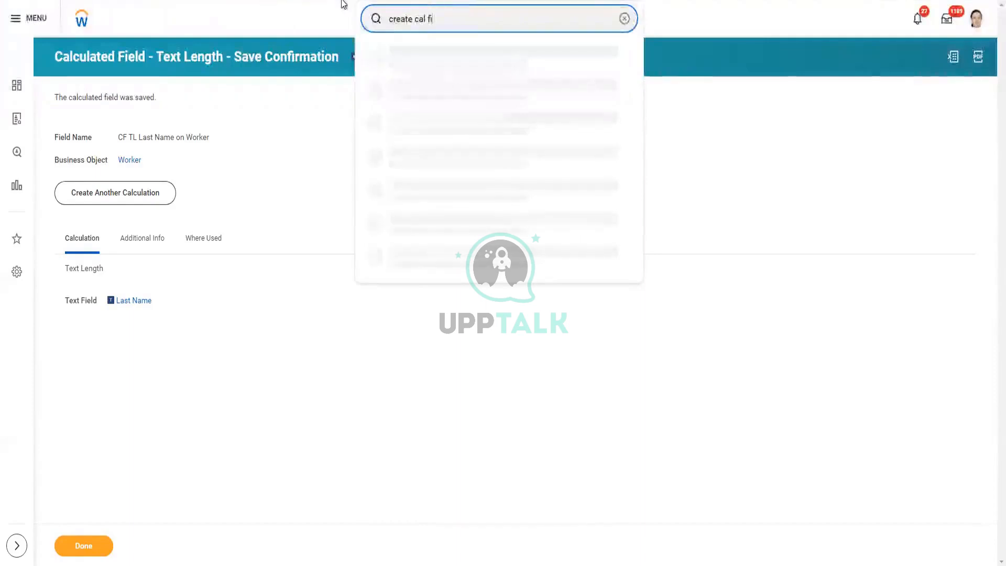
{"action": "type", "text": "el"}
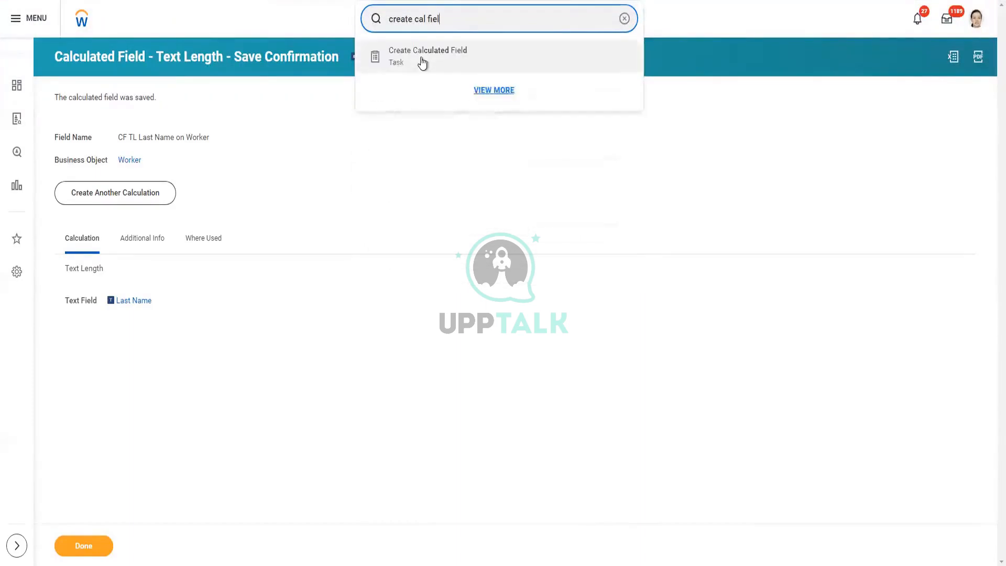
{"action": "left_click", "coordinate": [422, 58]}
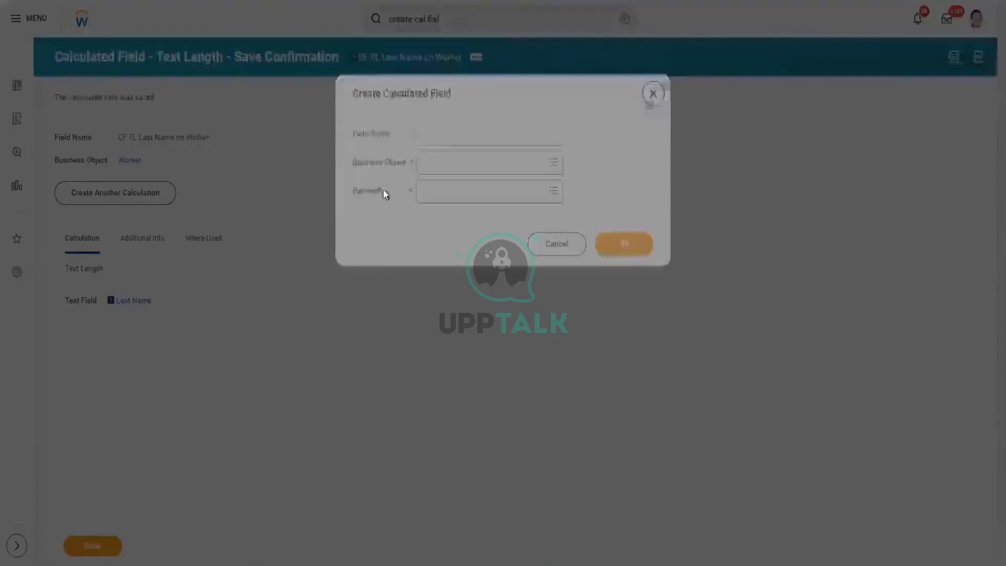
- Name the new field CF TC, followed by the person's first name and "on Global", and choose Global as its business object
{"action": "left_click", "coordinate": [455, 134]}
{"action": "type", "text": "CF TC"}
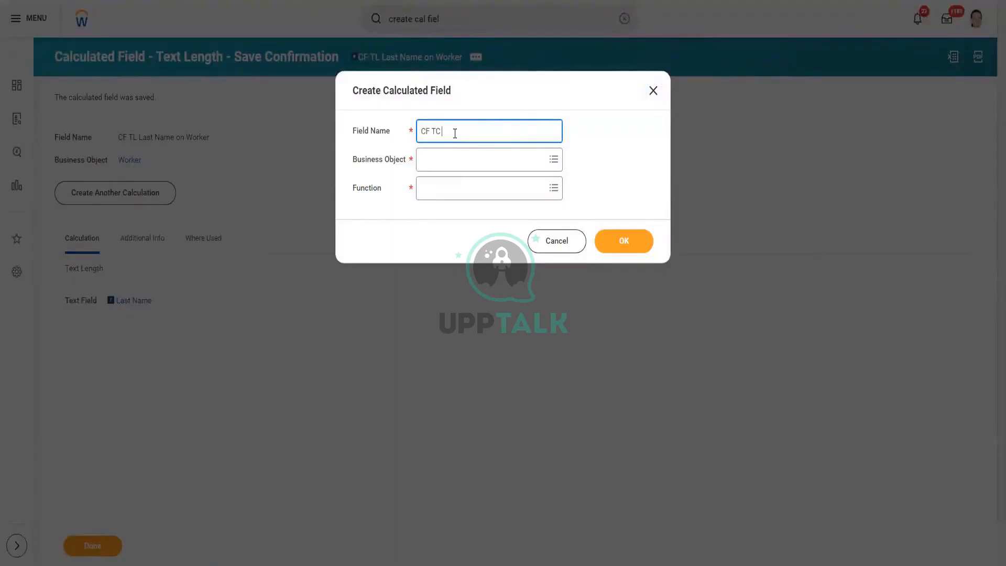
{"action": "type", "text": " GAMESH on Global"}
{"action": "left_click", "coordinate": [528, 153]}
{"action": "type", "text": "Glob"}
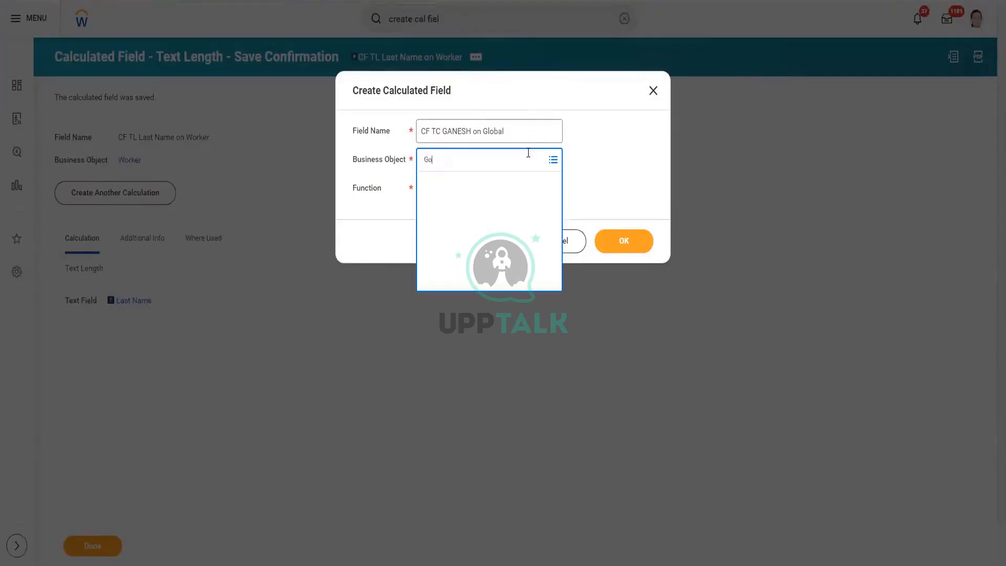
{"action": "key", "text": "BackSpace"}
{"action": "key", "text": "BackSpace"}
{"action": "key", "text": "BackSpace"}
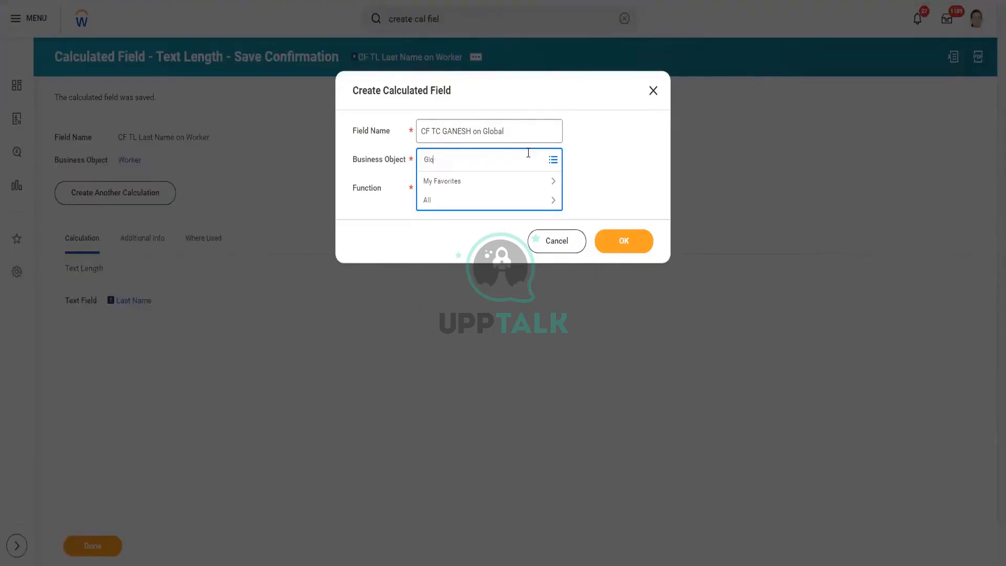
{"action": "type", "text": "lobal"}
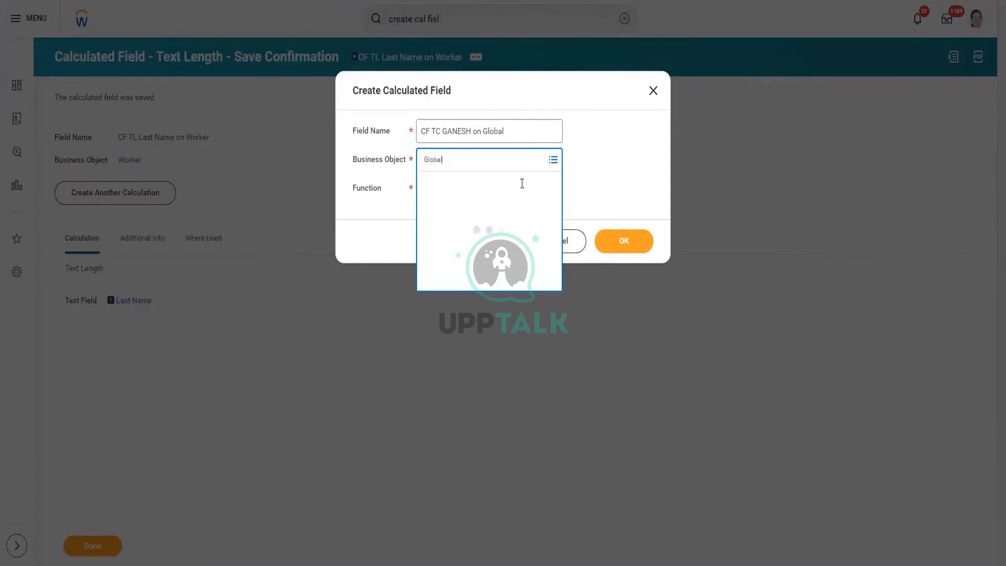
{"action": "left_click", "coordinate": [451, 207]}
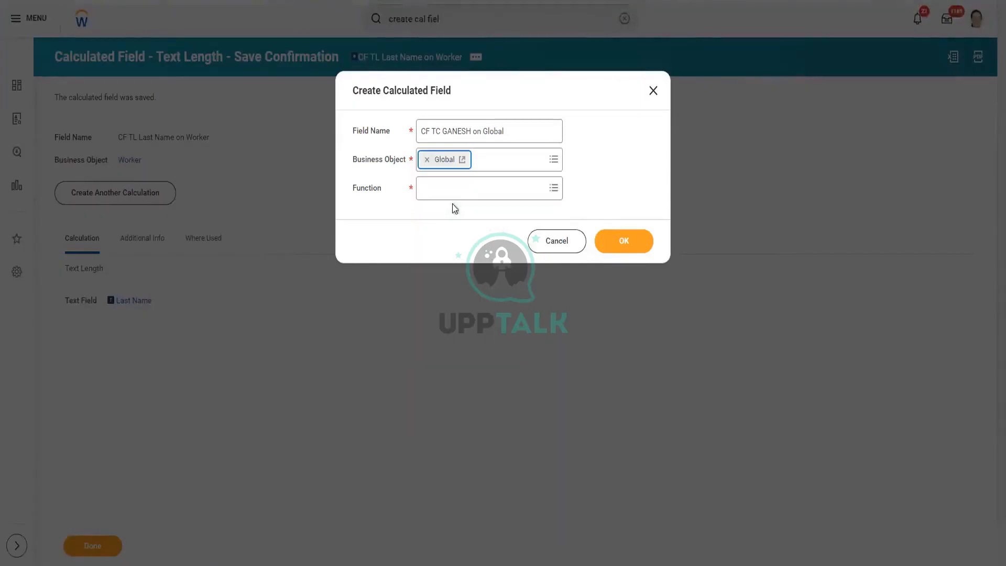
- Choose the Text Constant function for the new Global field and confirm its details
{"action": "left_click", "coordinate": [451, 195]}
{"action": "type", "text": "text"}
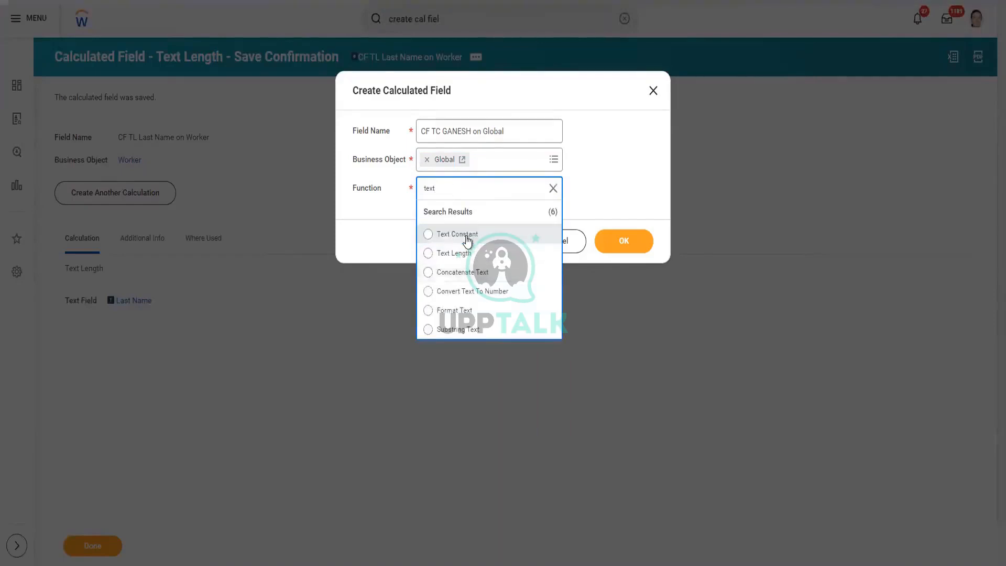
{"action": "left_click", "coordinate": [440, 234]}
{"action": "left_click", "coordinate": [624, 244]}
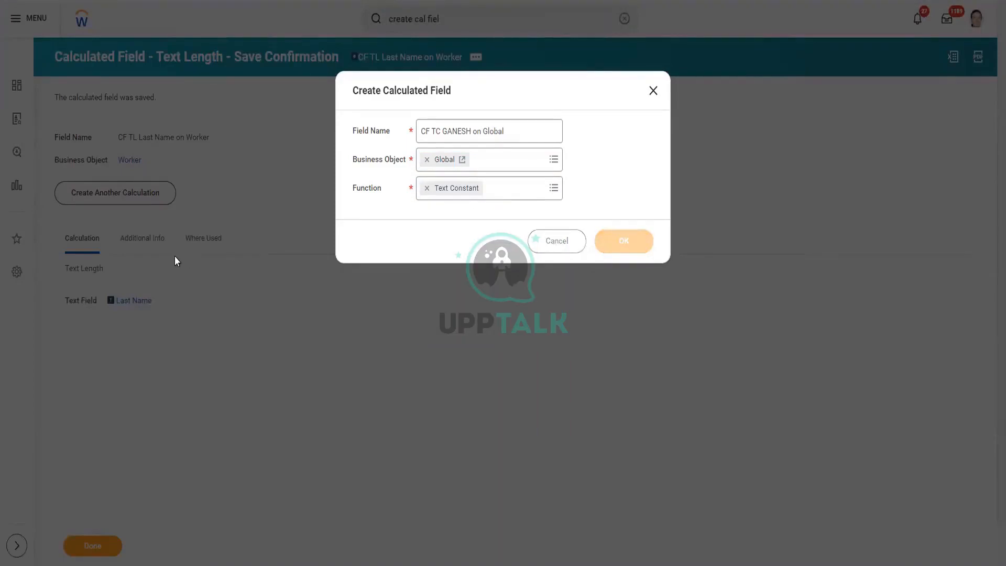
{"action": "left_click", "coordinate": [620, 242]}
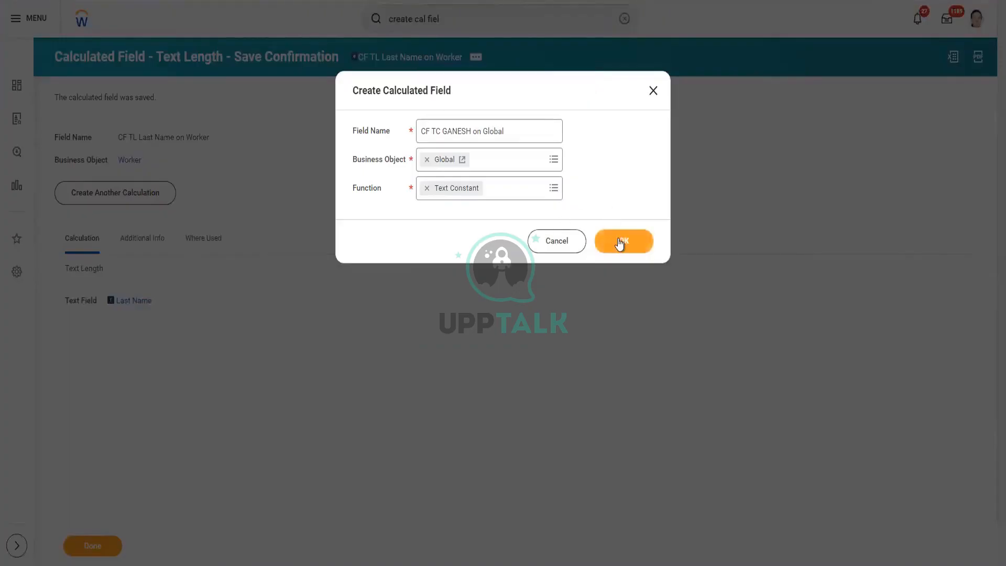
- Enter the person's first name as the text constant value and save the calculated field
{"action": "left_click", "coordinate": [619, 242]}
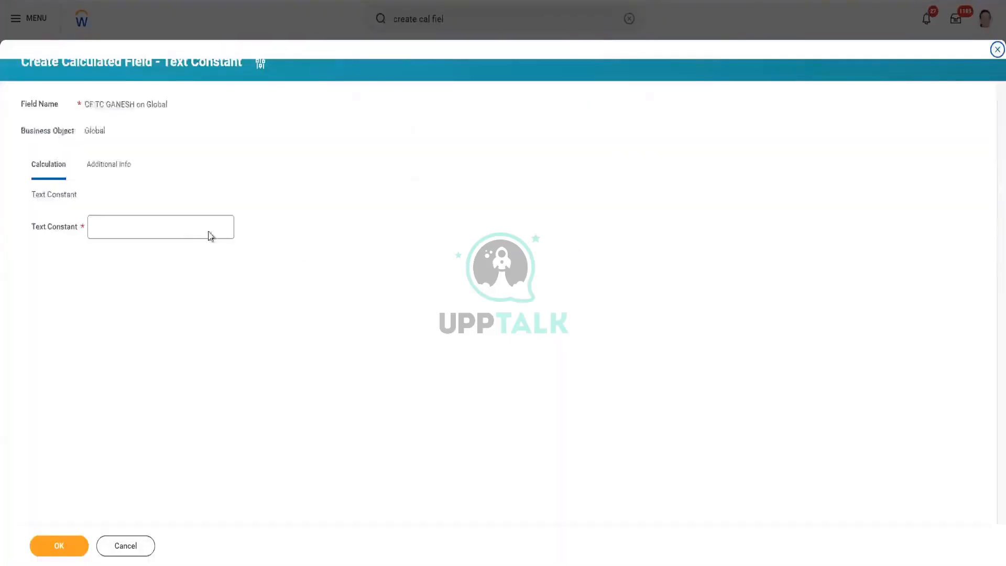
{"action": "left_click", "coordinate": [160, 227]}
{"action": "type", "text": "GANESH"}
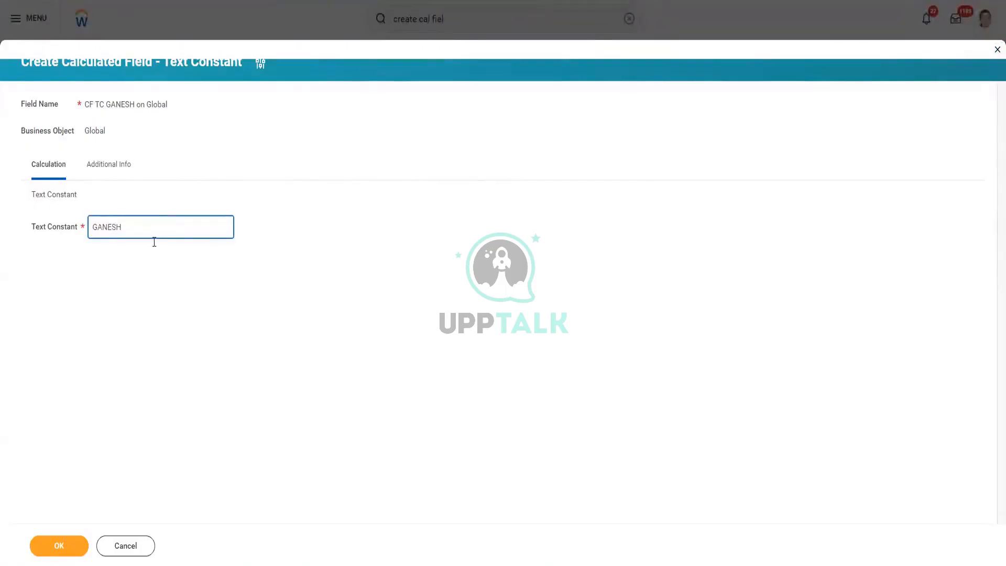
{"action": "left_click", "coordinate": [72, 545]}
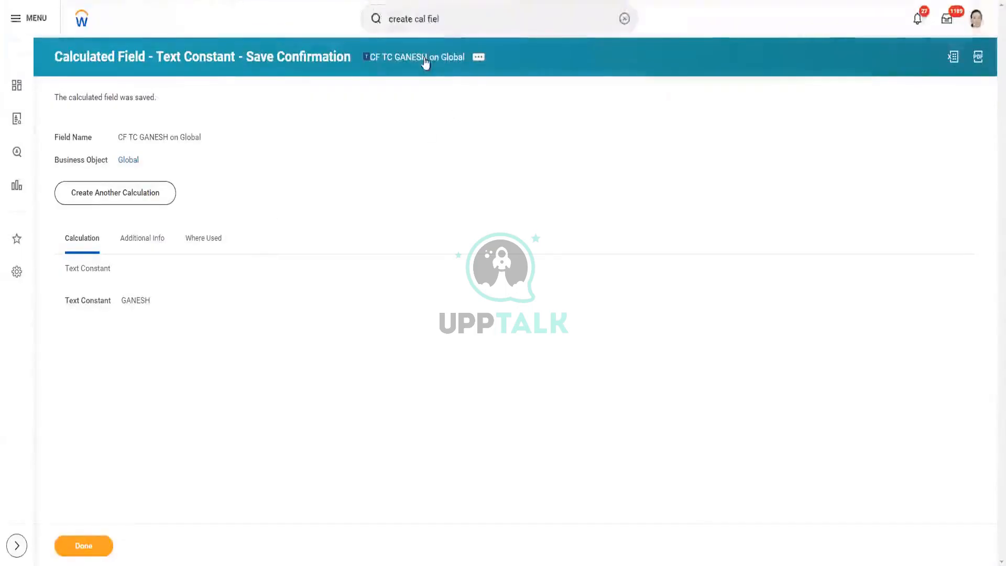
- Copy the new Global text constant field's name and open the Batch 2 Advance Report definition for editing
{"action": "right_click", "coordinate": [425, 58]}
{"action": "left_click", "coordinate": [444, 103]}
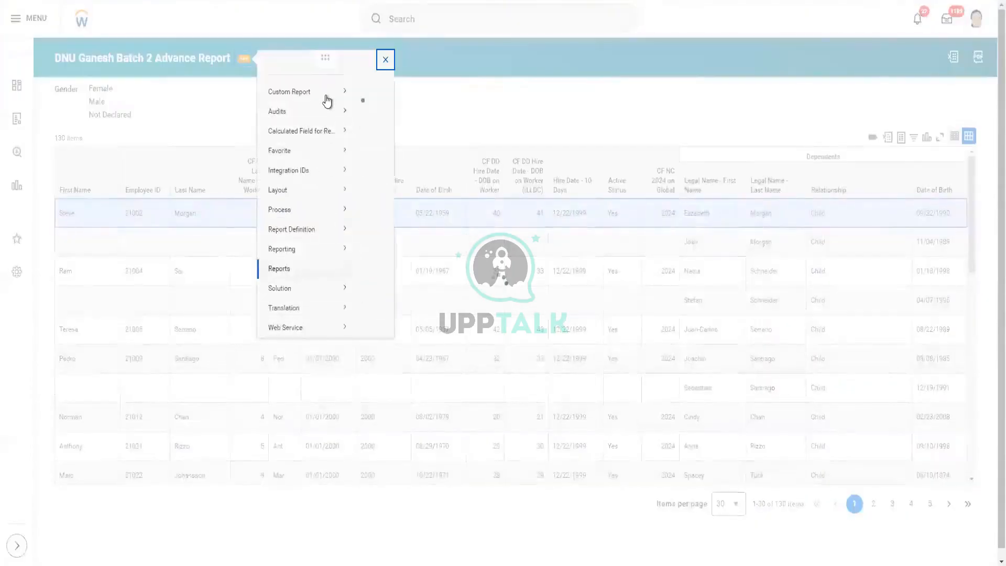
{"action": "left_click", "coordinate": [370, 107]}
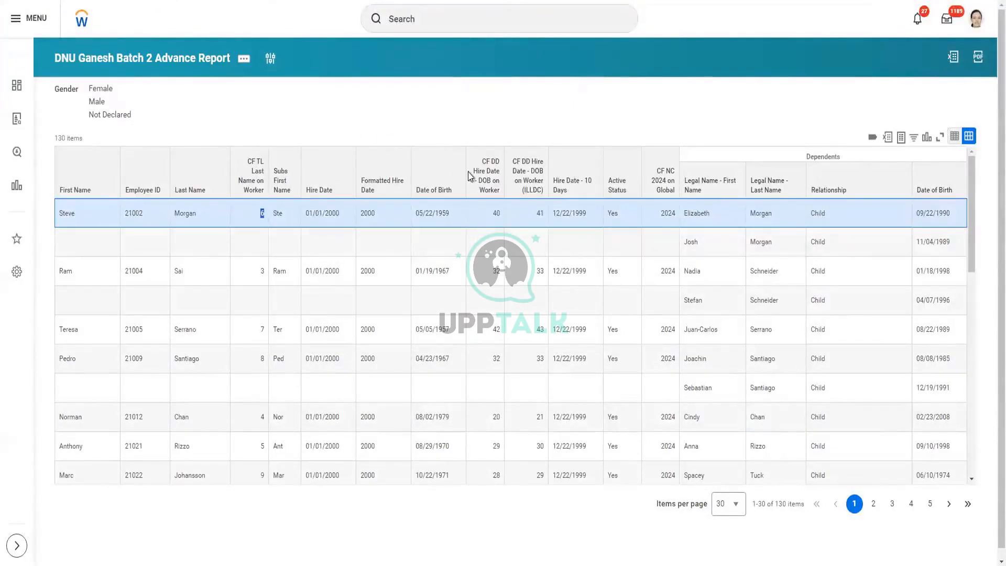
{"action": "scroll", "coordinate": [400, 343], "scroll_direction": "down", "scroll_amount": 5}
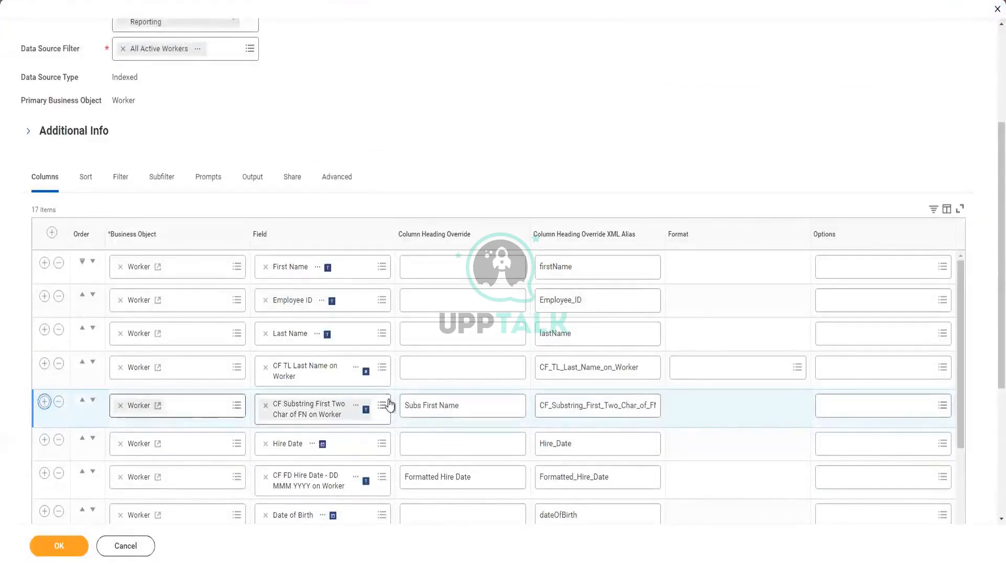
- Insert a Worker column using the copied text constant field below the CF Substring First Two Char of FN column and save the report
{"action": "scroll", "coordinate": [362, 372], "scroll_direction": "down", "scroll_amount": 1}
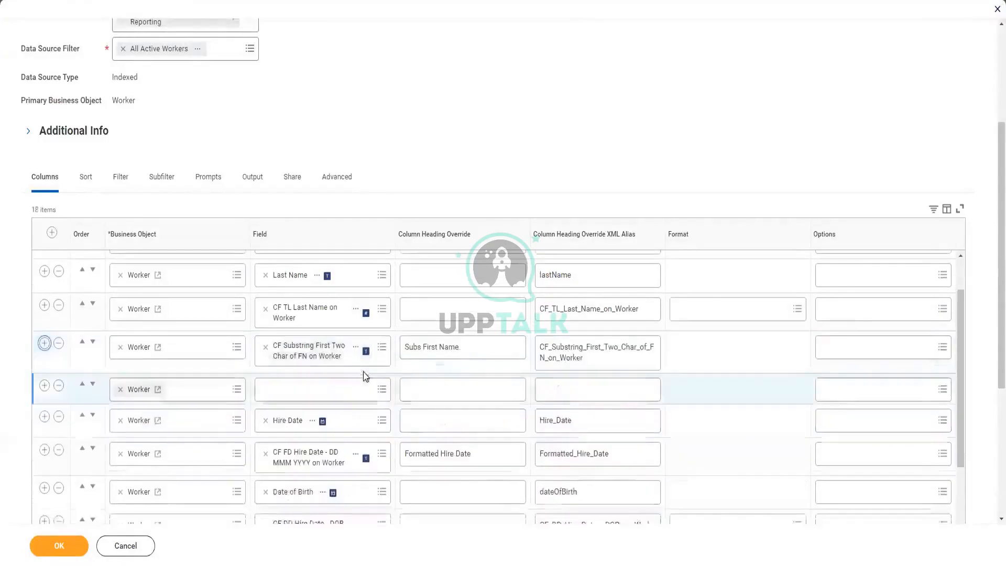
{"action": "left_click", "coordinate": [335, 395]}
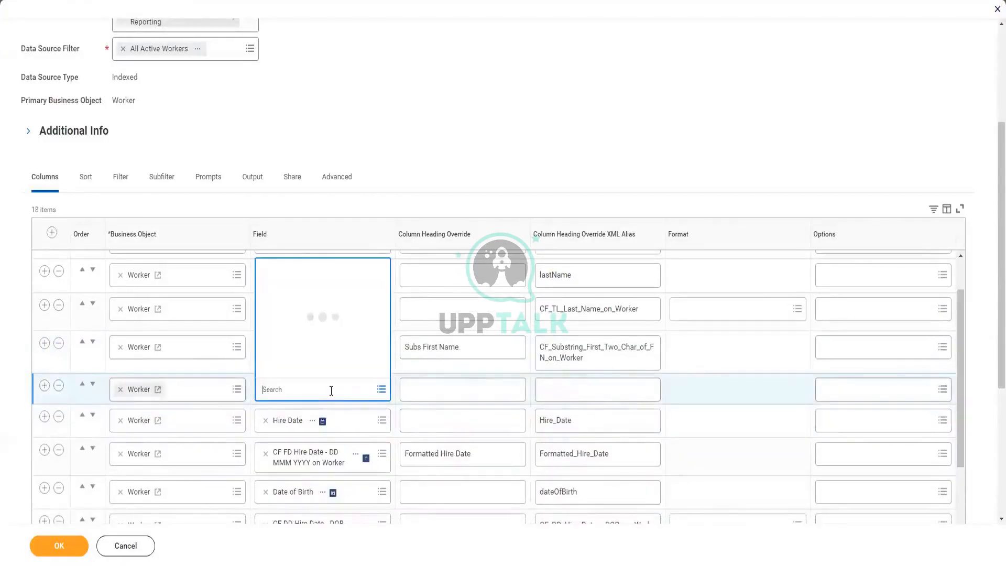
{"action": "type", "text": "CF TC GANESH on Global"}
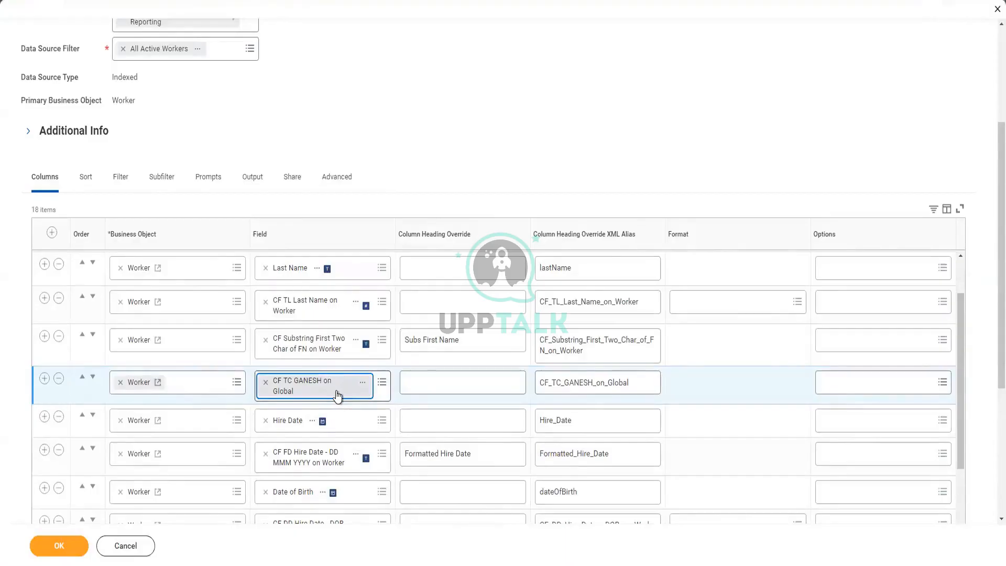
{"action": "left_click", "coordinate": [68, 547]}
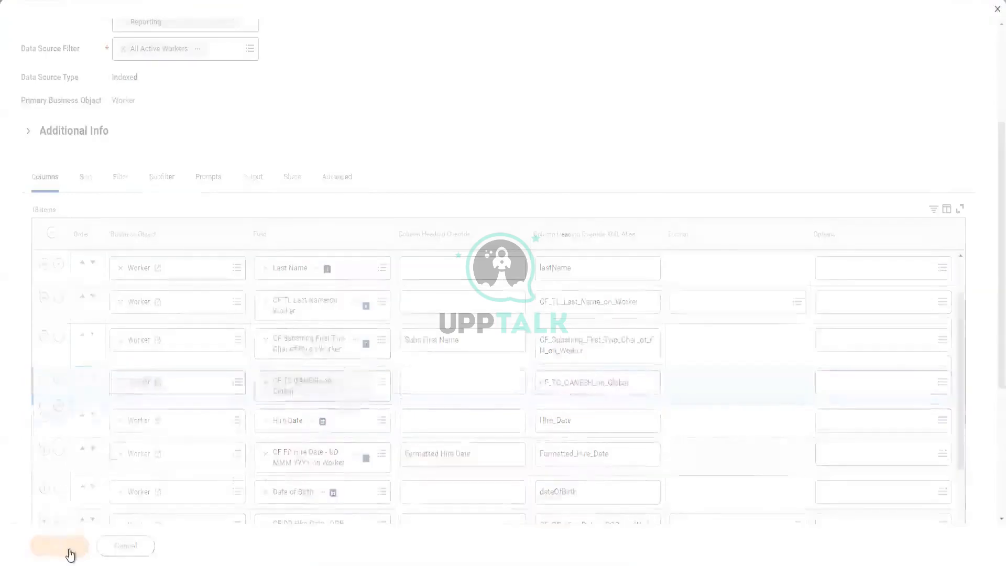
{"action": "left_click", "coordinate": [71, 547]}
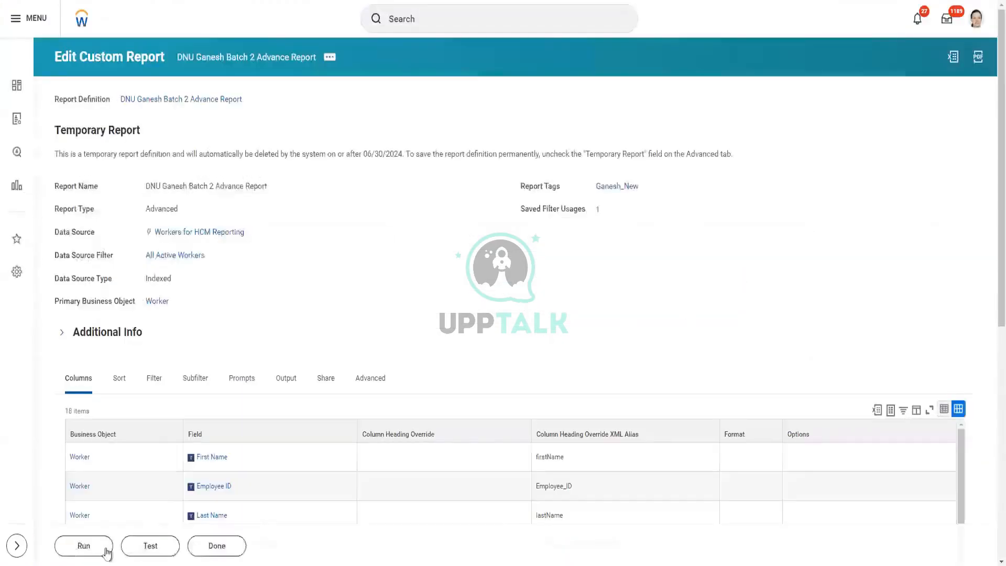
- Run the report with the saved filter and check the text constant column's value in the first worker's row
{"action": "left_click", "coordinate": [106, 550]}
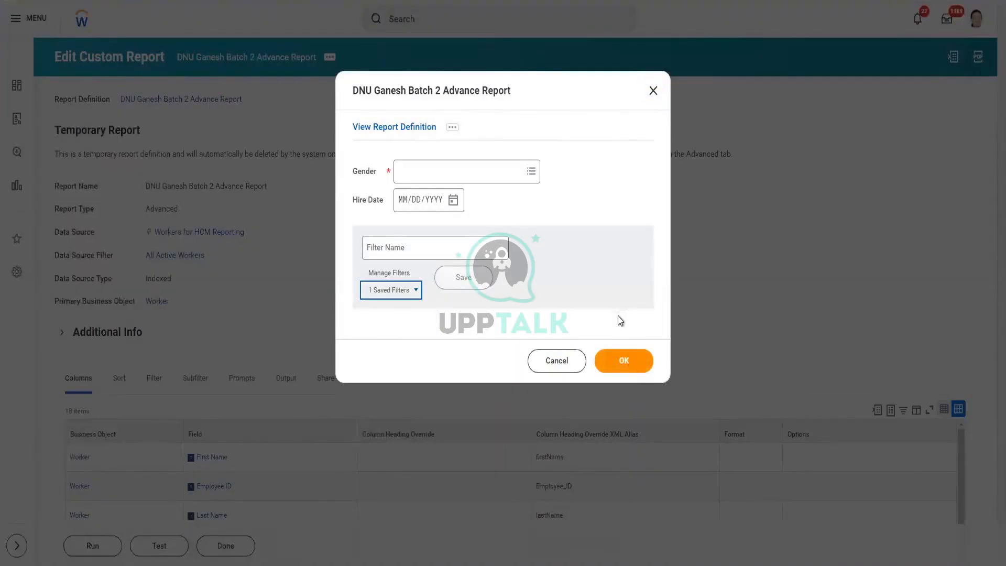
{"action": "left_click", "coordinate": [623, 352]}
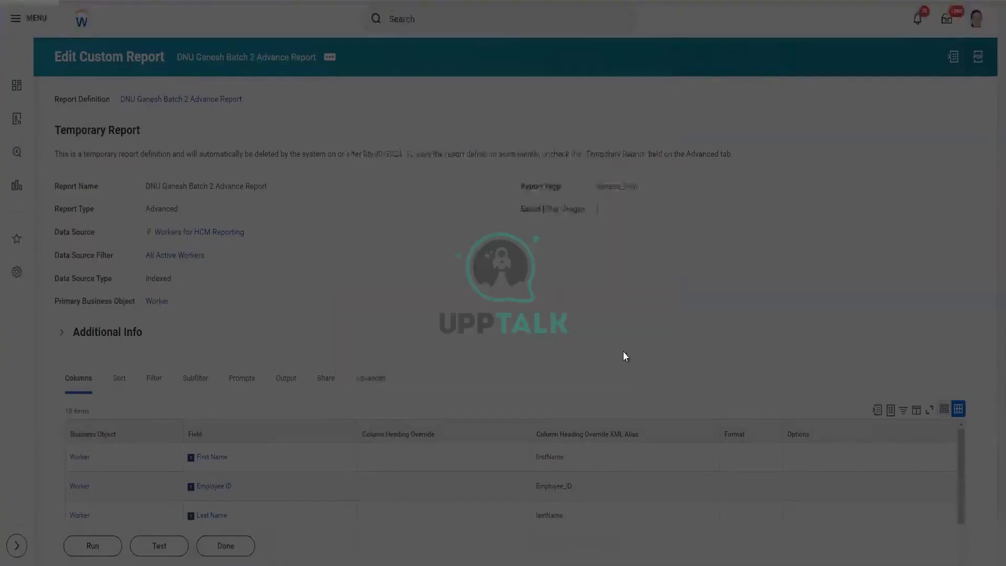
{"action": "left_click", "coordinate": [624, 400]}
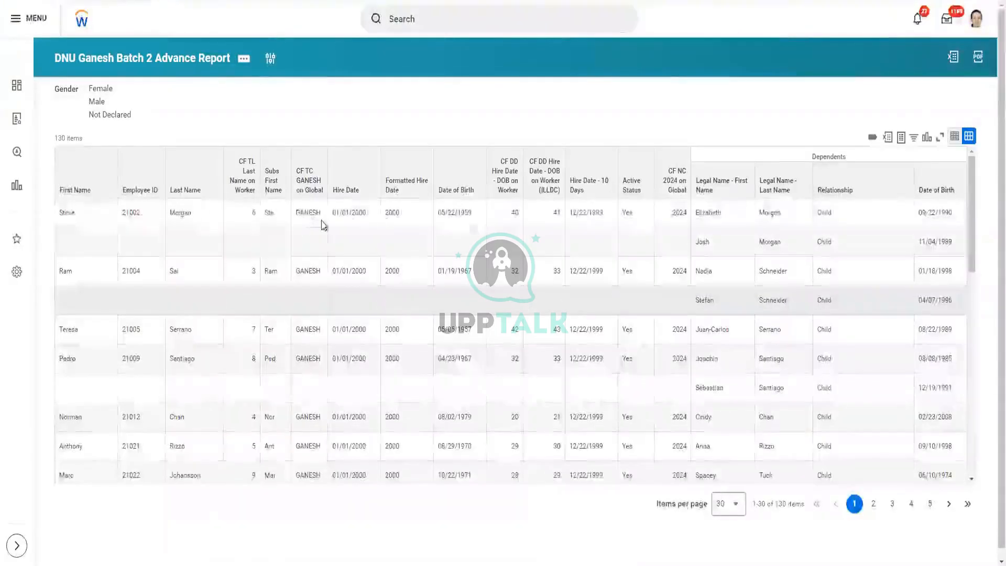
{"action": "double_click", "coordinate": [310, 215]}
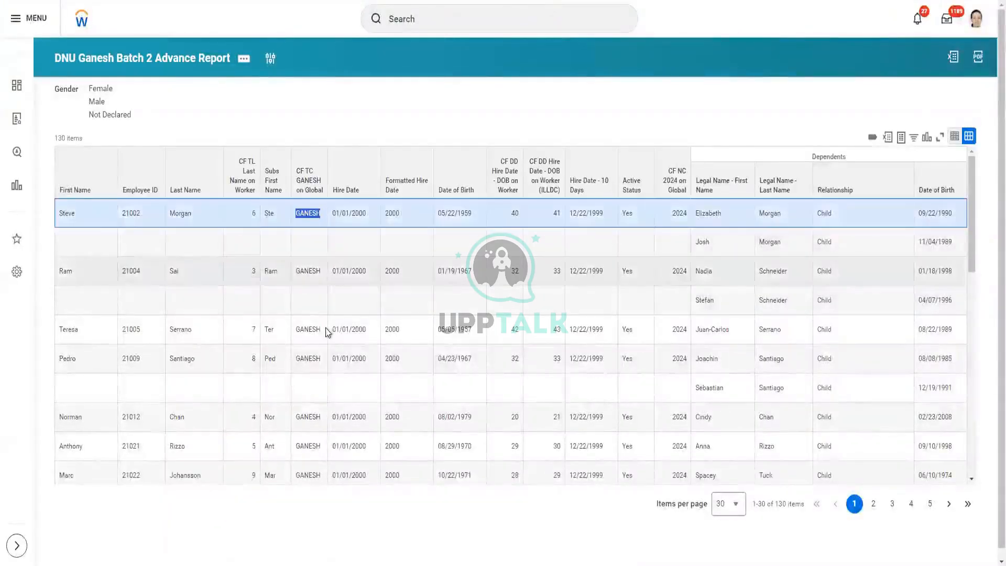